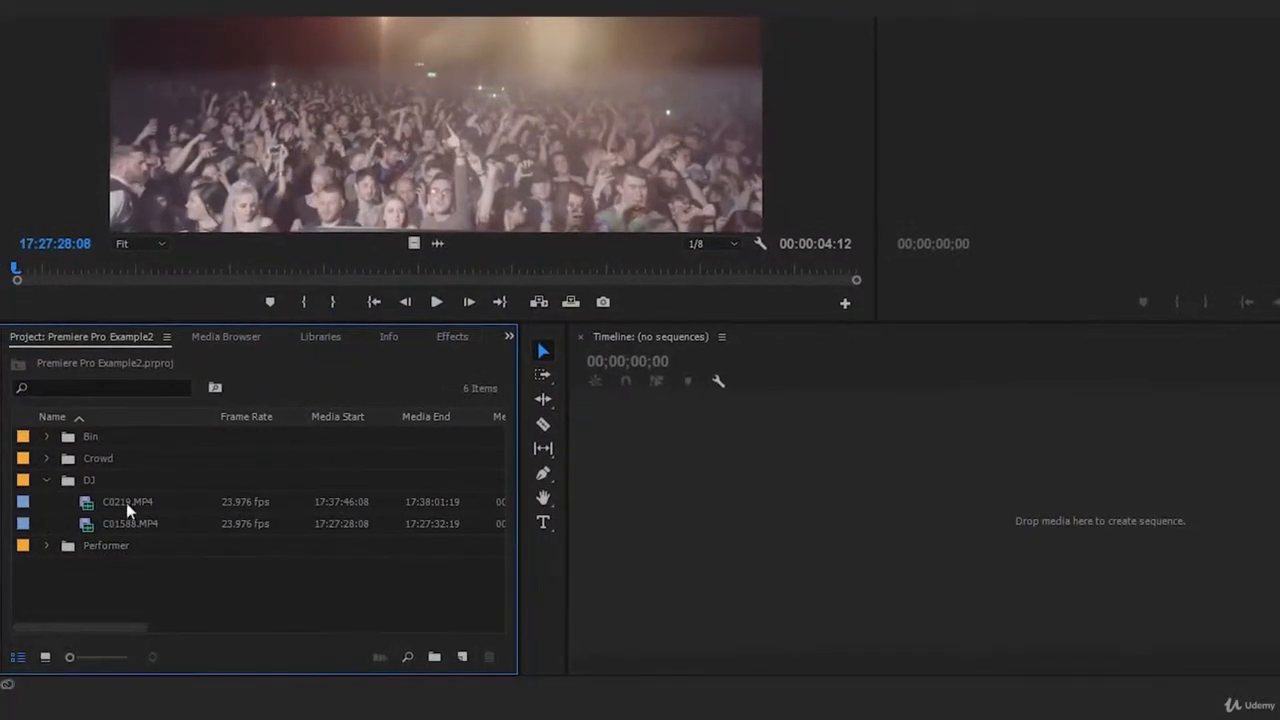
Look through the clips stored in the DJ, Crowd, Bin and Performer bins of the project
click(127, 504)
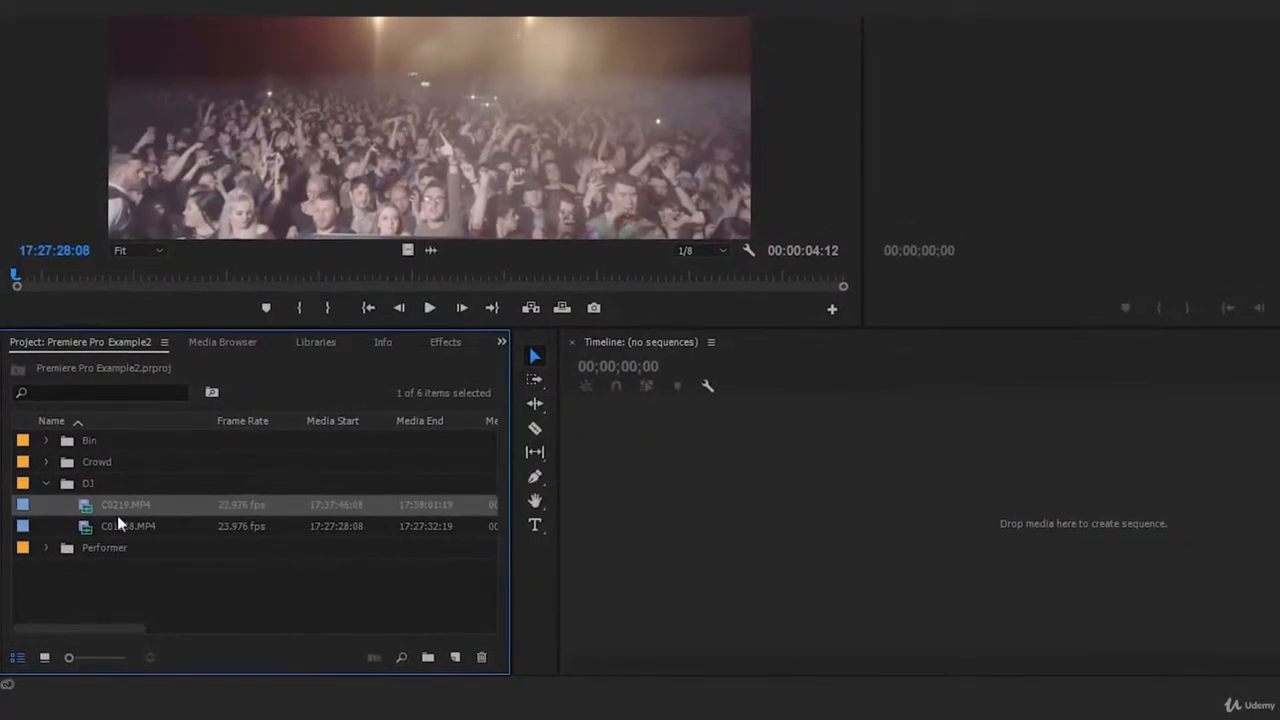
click(118, 522)
click(89, 480)
click(43, 472)
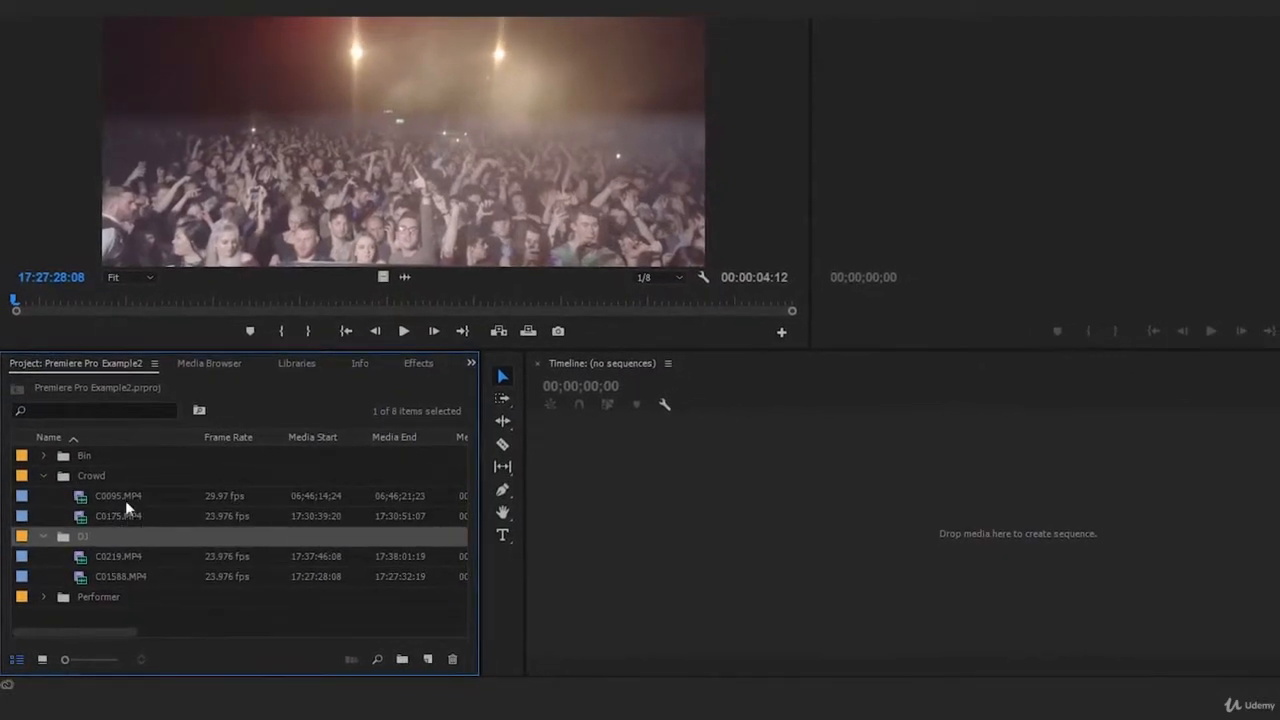
click(43, 452)
click(37, 469)
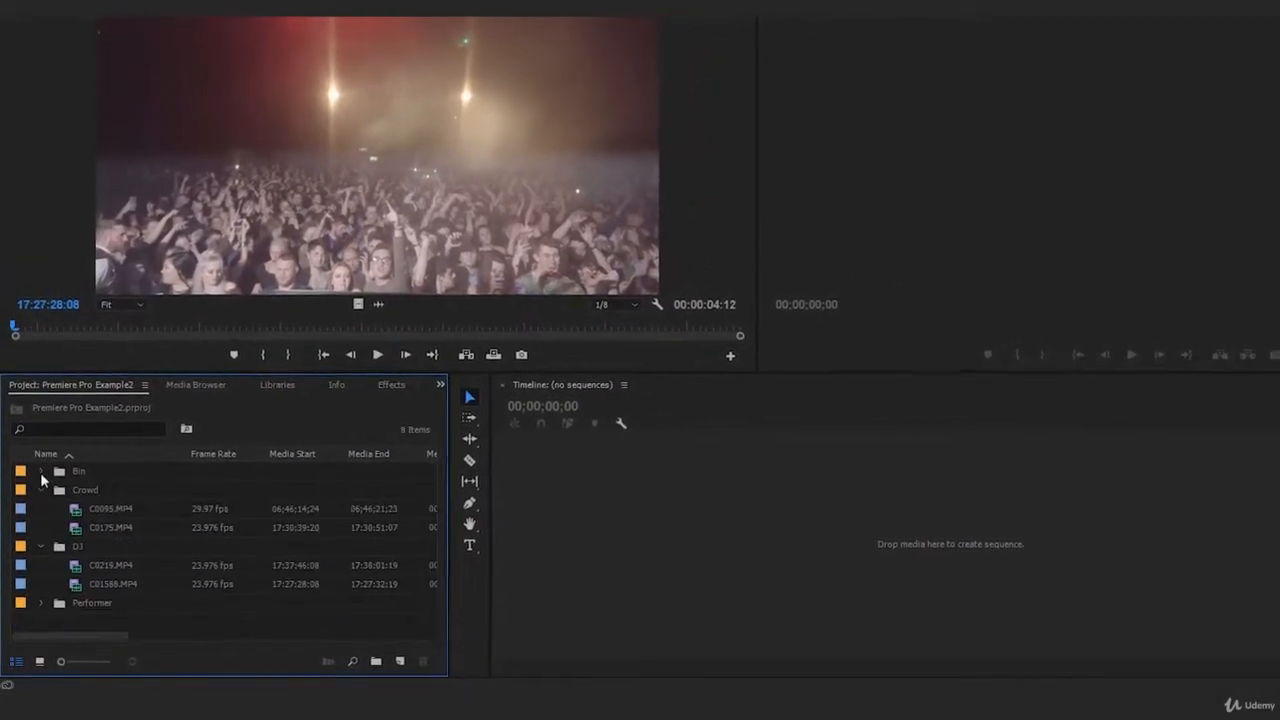
click(41, 606)
click(108, 625)
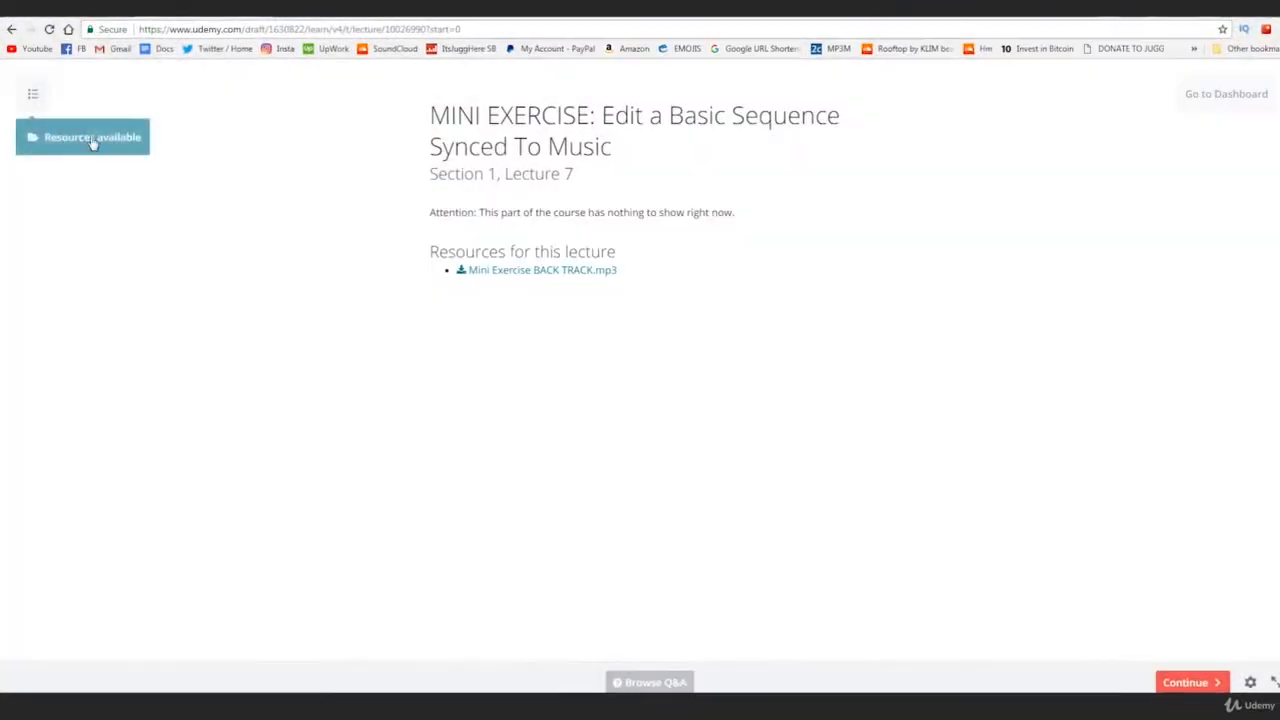
Import the Mini Exercise BACK TRACK MP3 from the EXAMPLE folder into the project
scroll(100, 145, down, 4)
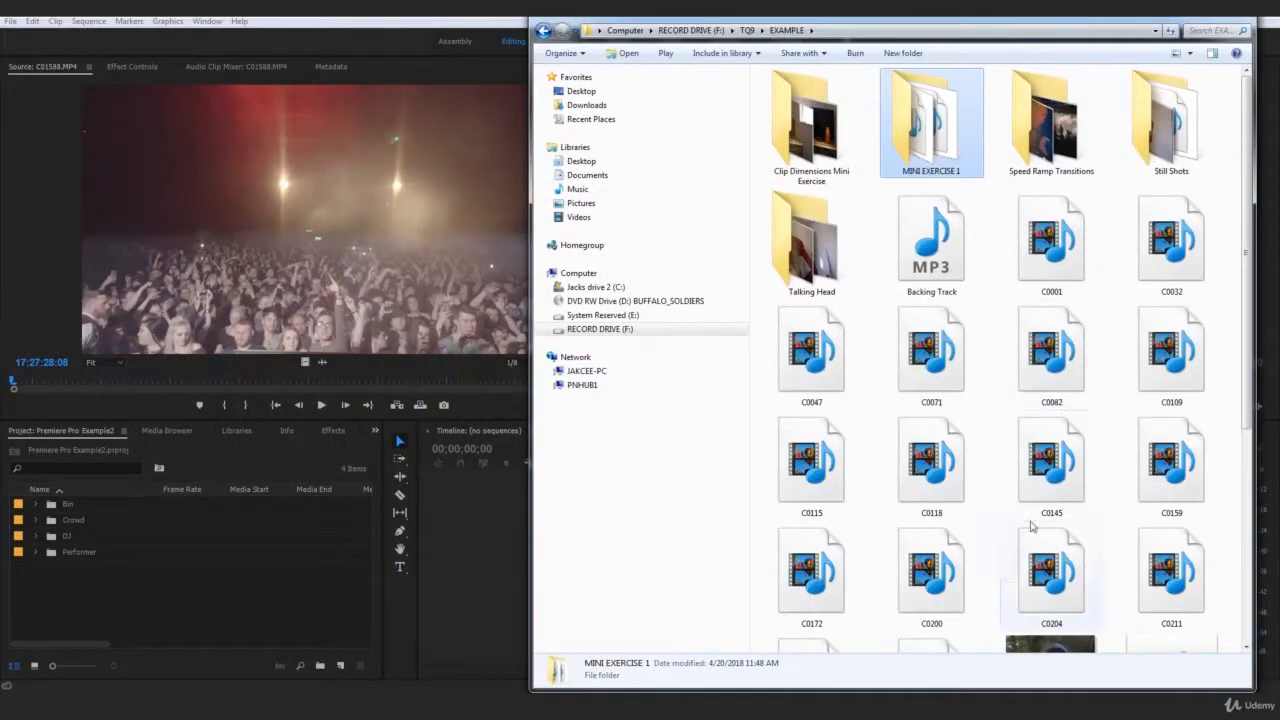
scroll(1029, 523, down, 5)
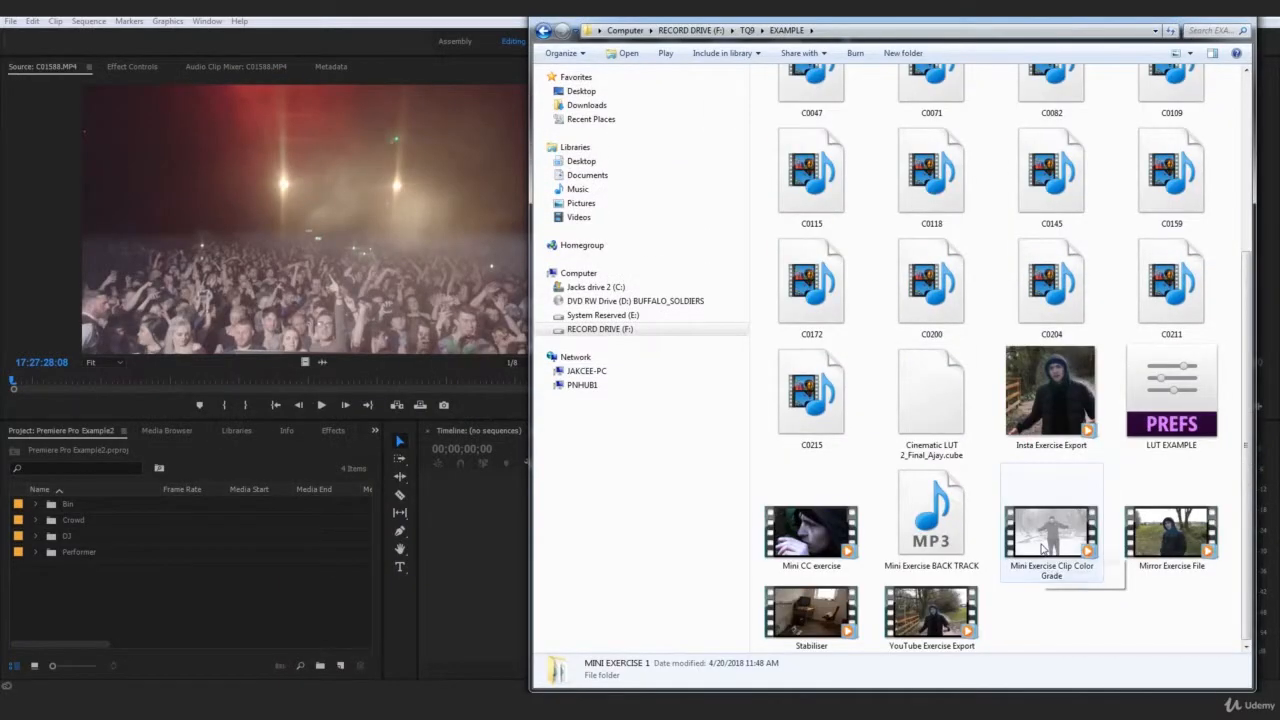
click(935, 525)
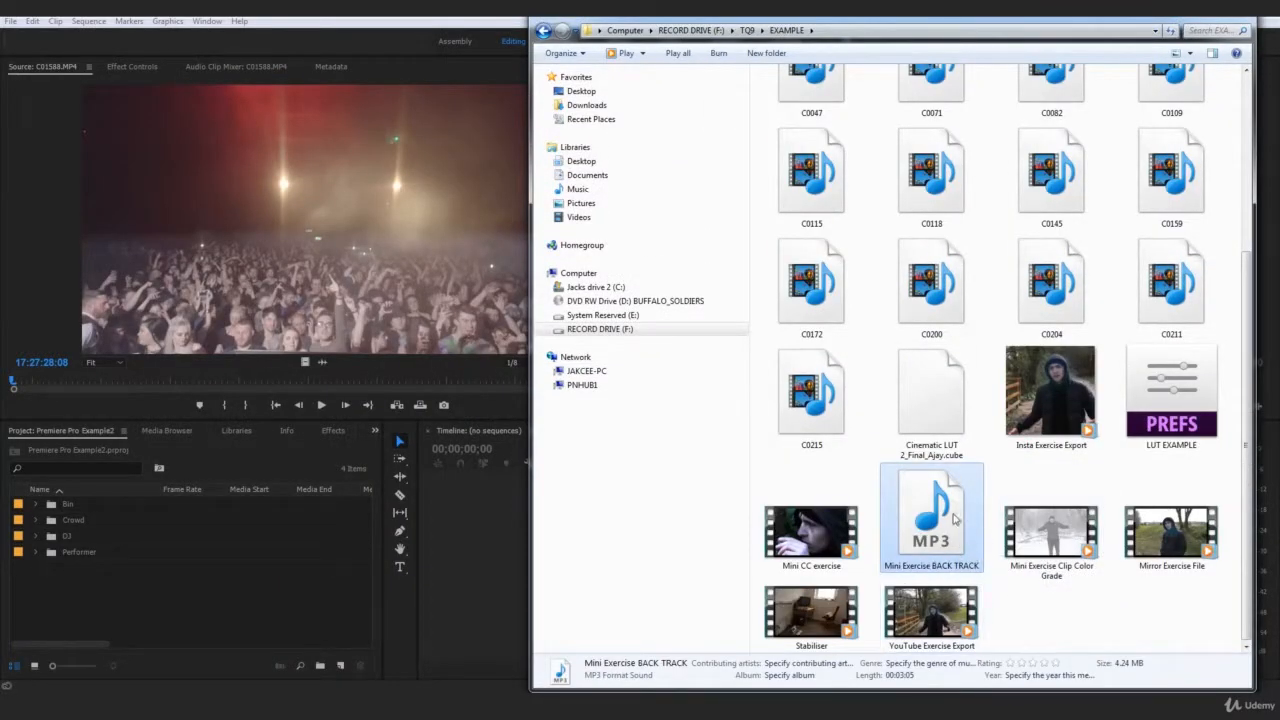
drag(955, 518, 83, 609)
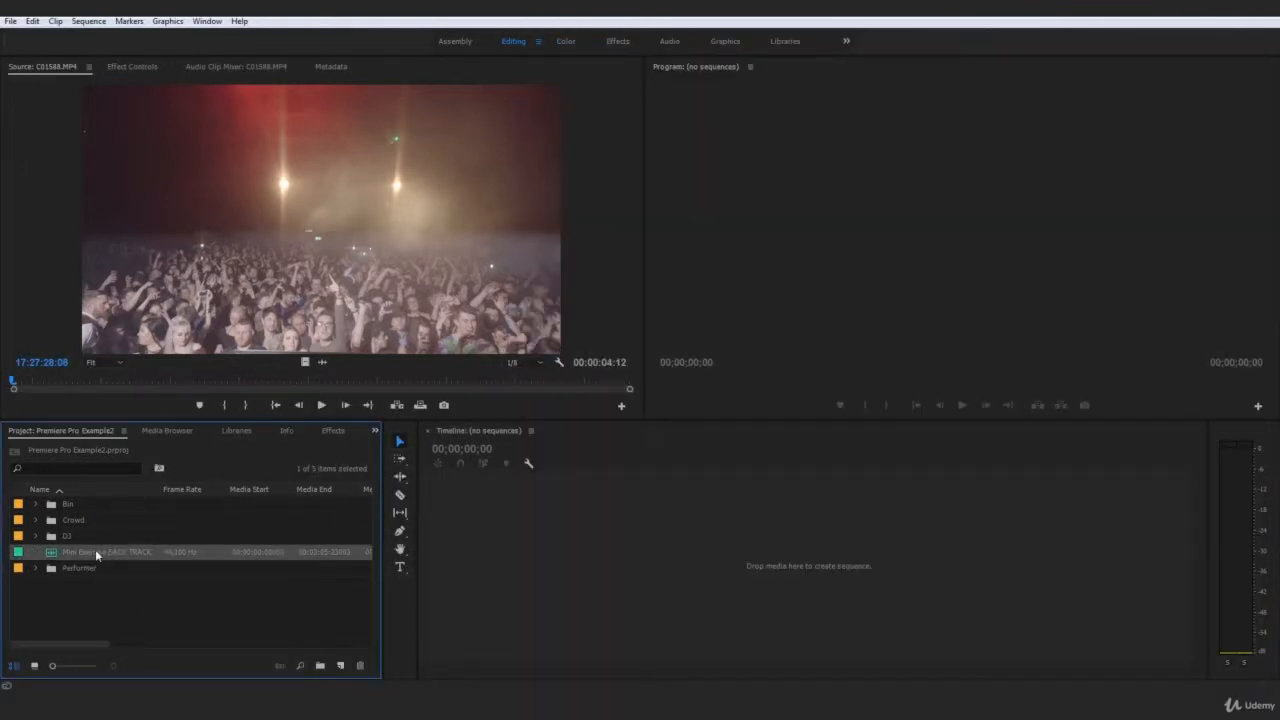
Create a new sequence from the C0219.MP4 clip in the DJ bin
click(35, 539)
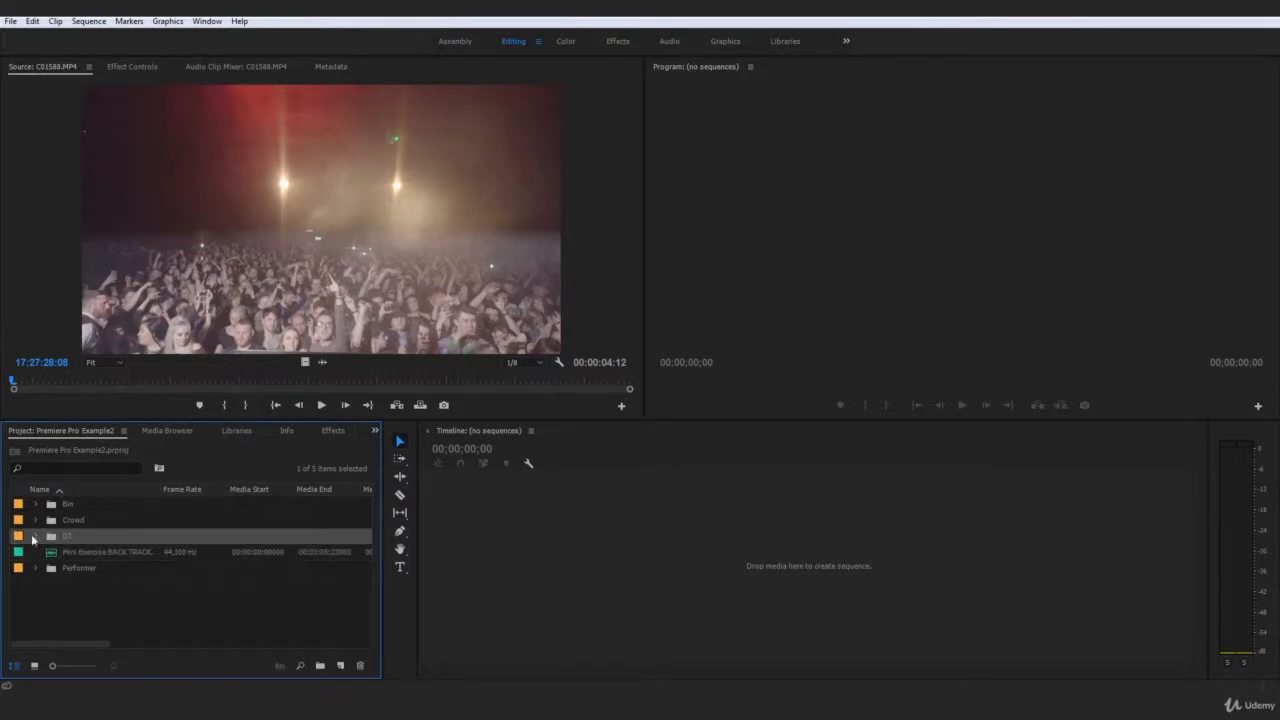
click(36, 537)
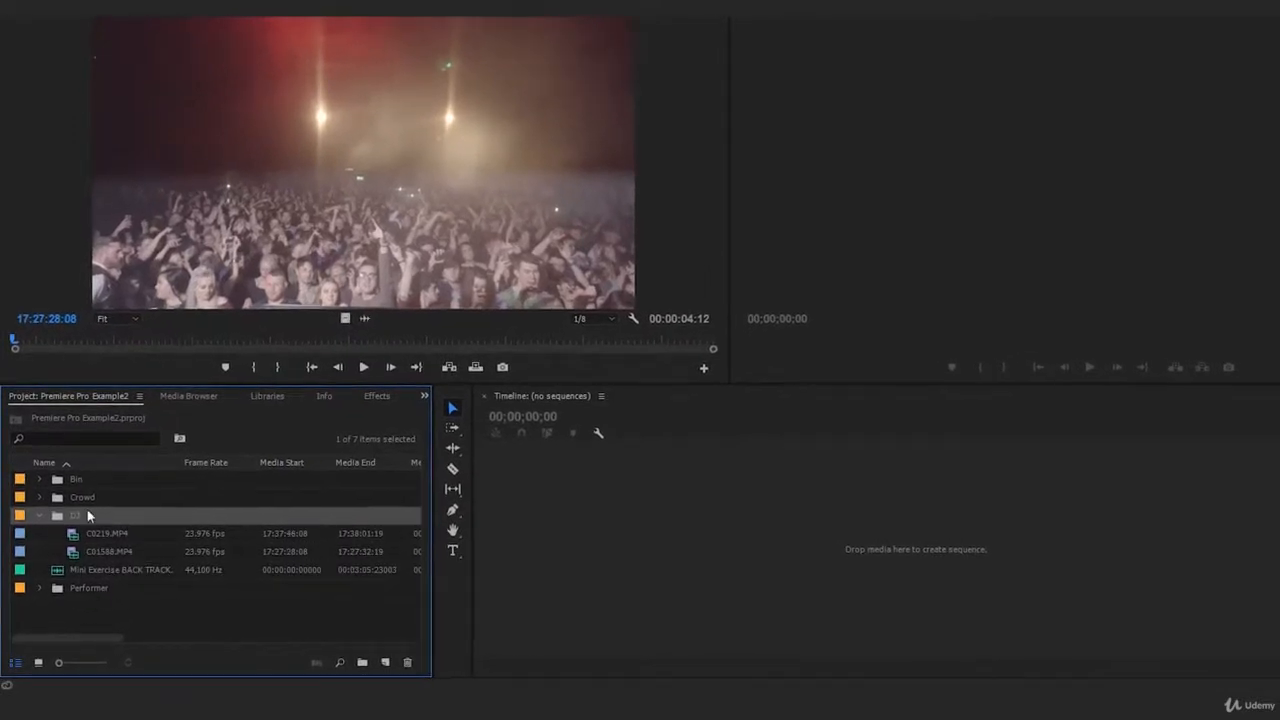
click(73, 531)
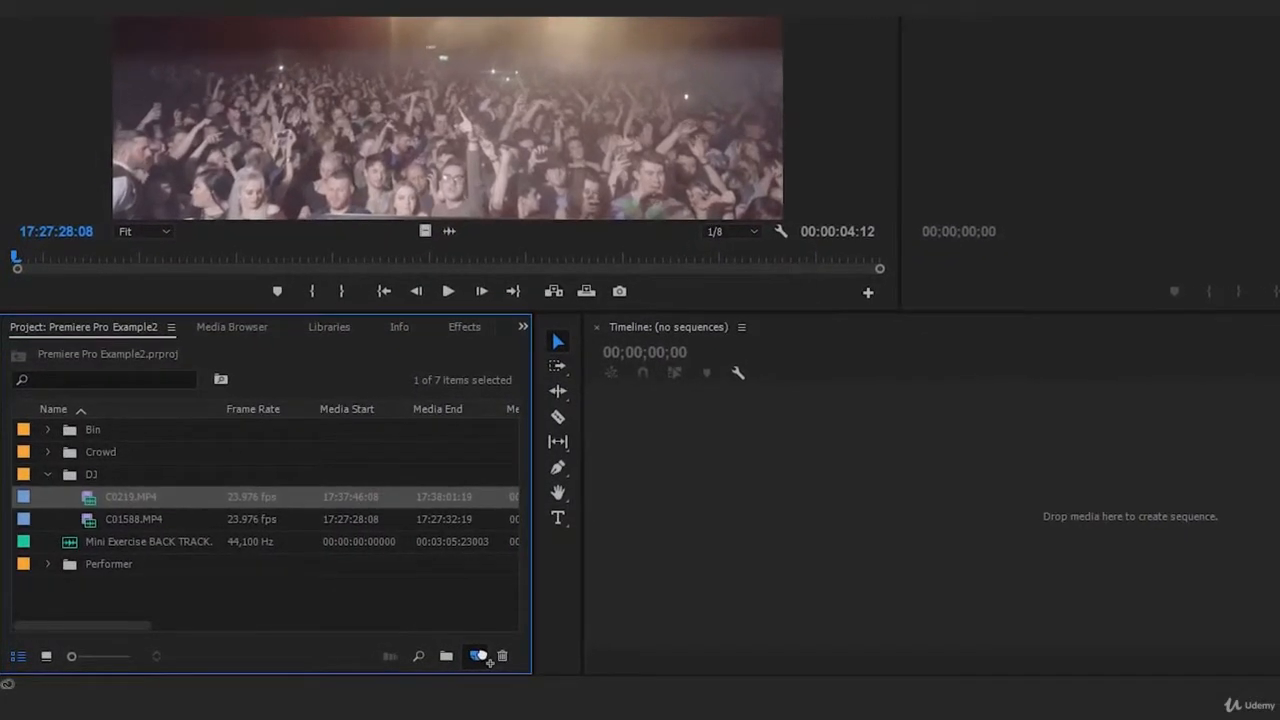
drag(481, 657, 481, 657)
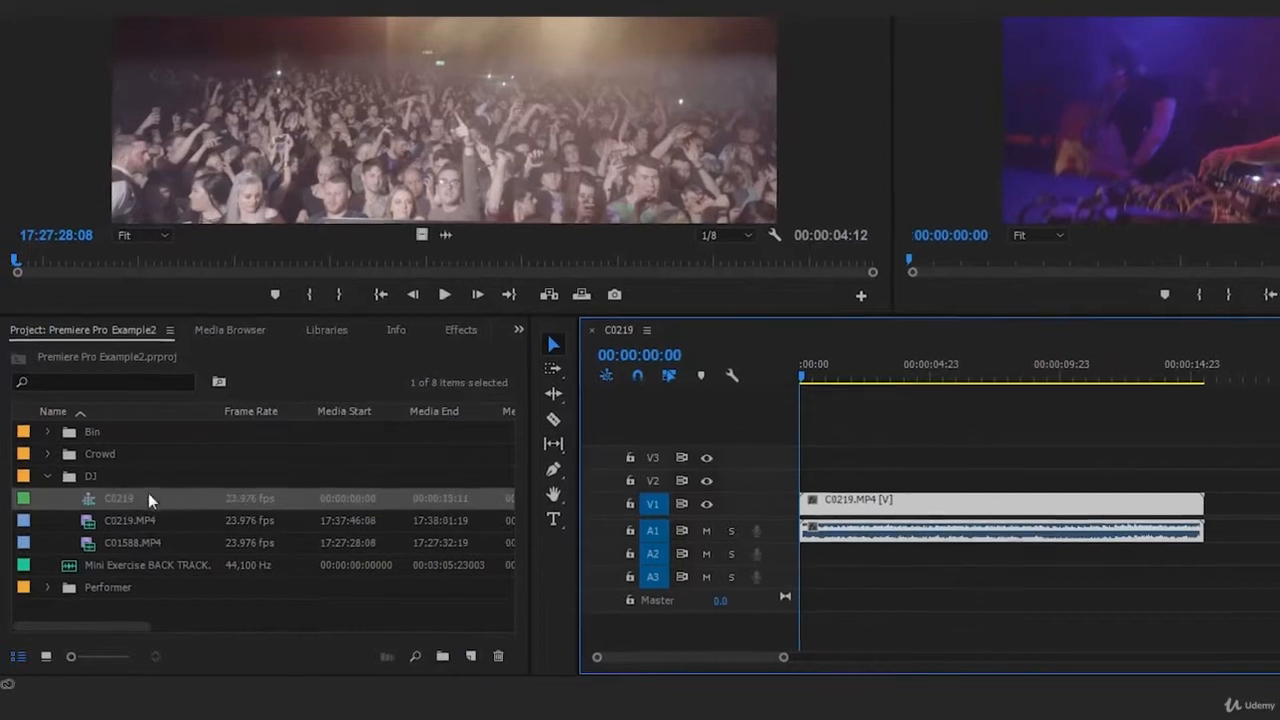
Place the Mini Exercise BACK TRACK music on audio track A2, starting at the beginning of the sequence
drag(77, 572, 763, 572)
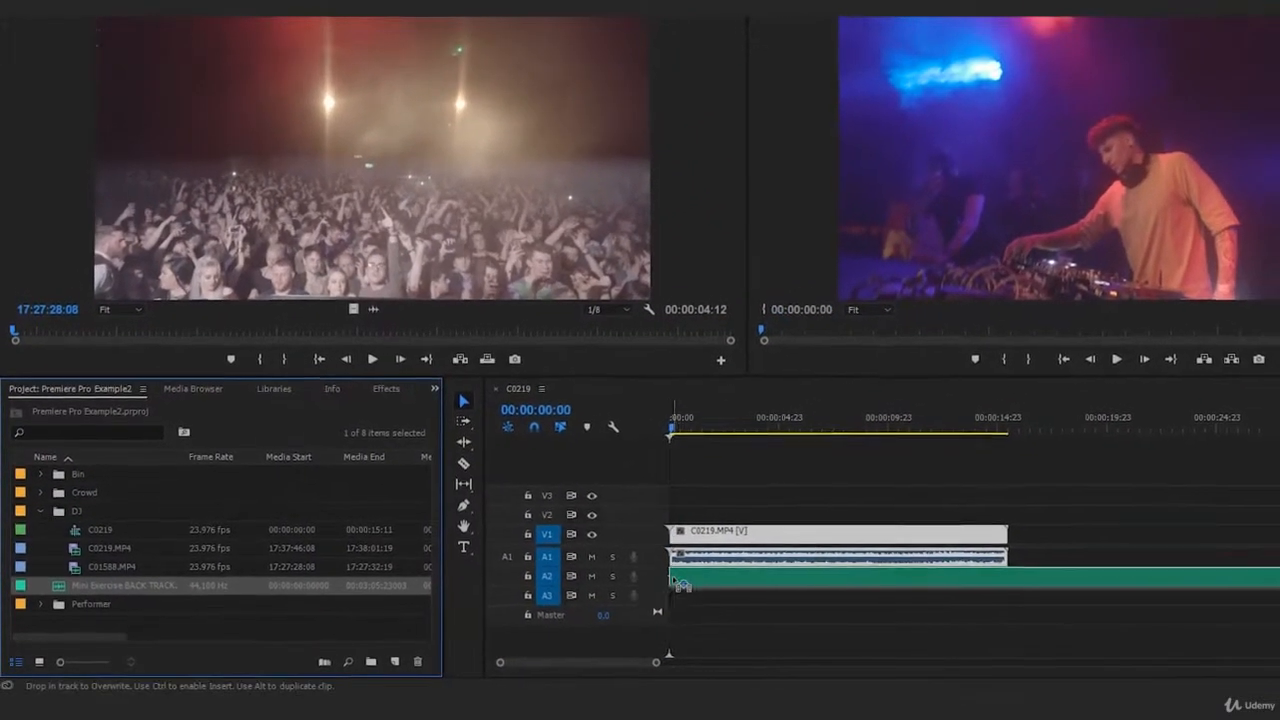
drag(682, 585, 667, 584)
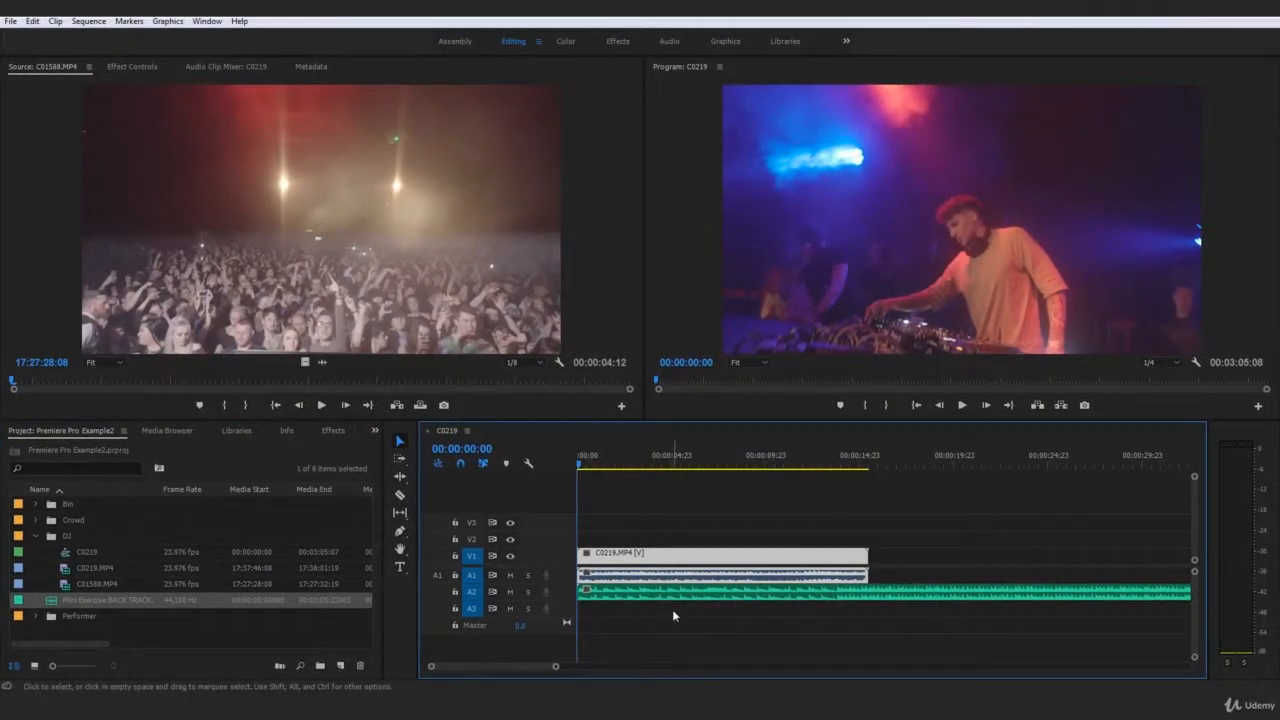
click(655, 605)
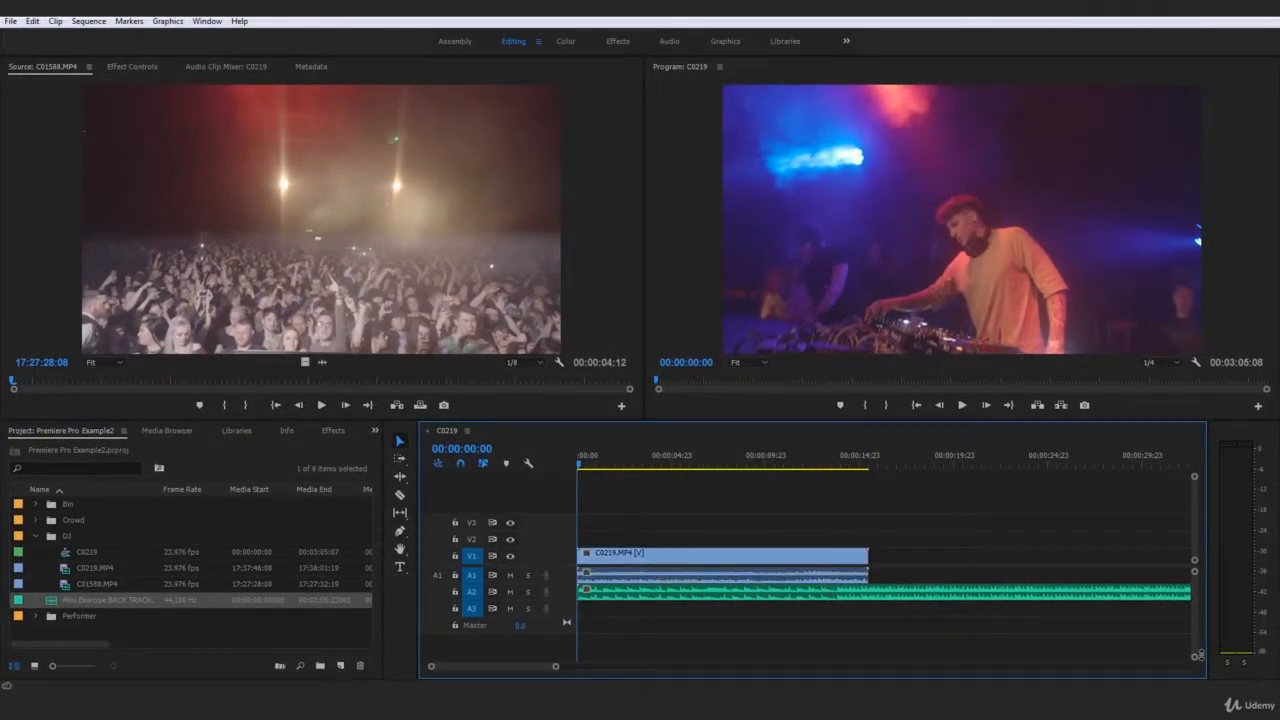
Make the audio tracks taller and delete the C0219.MP4 video and its audio from the sequence
drag(1196, 657, 1199, 615)
drag(926, 600, 724, 536)
key(Delete)
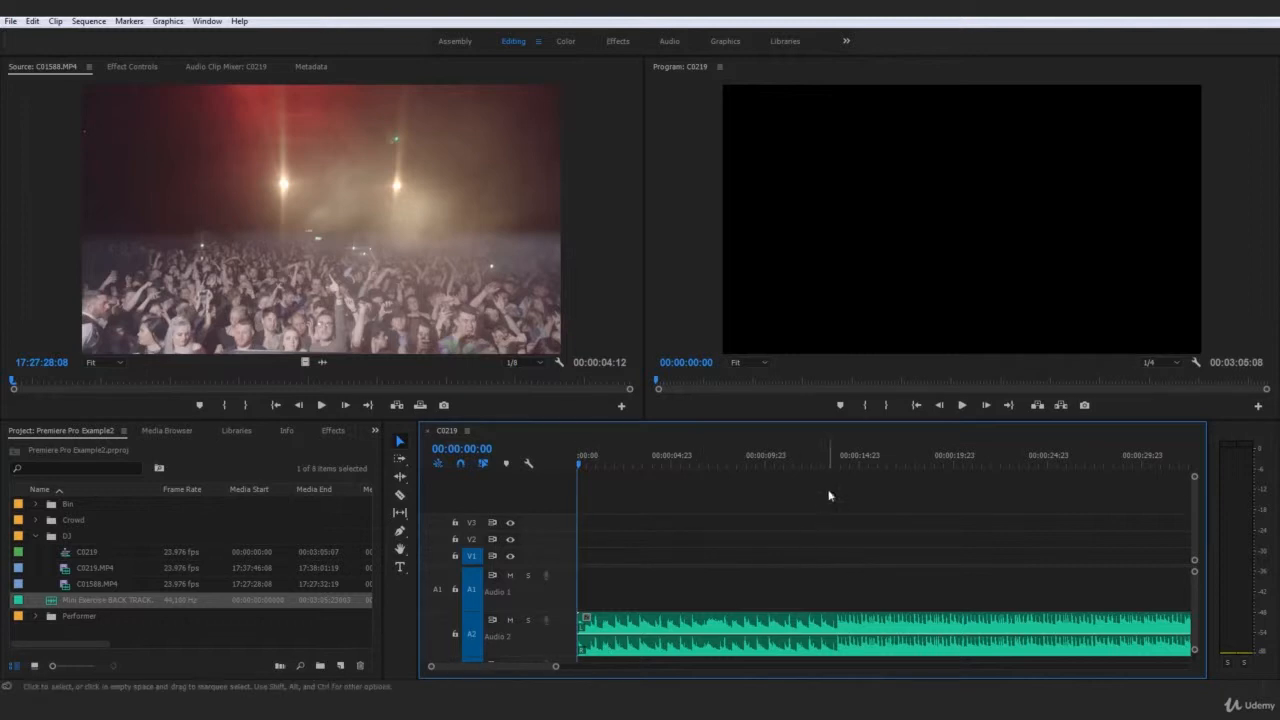
Cut the music clip on track A2 at 00:00:13:19
click(810, 460)
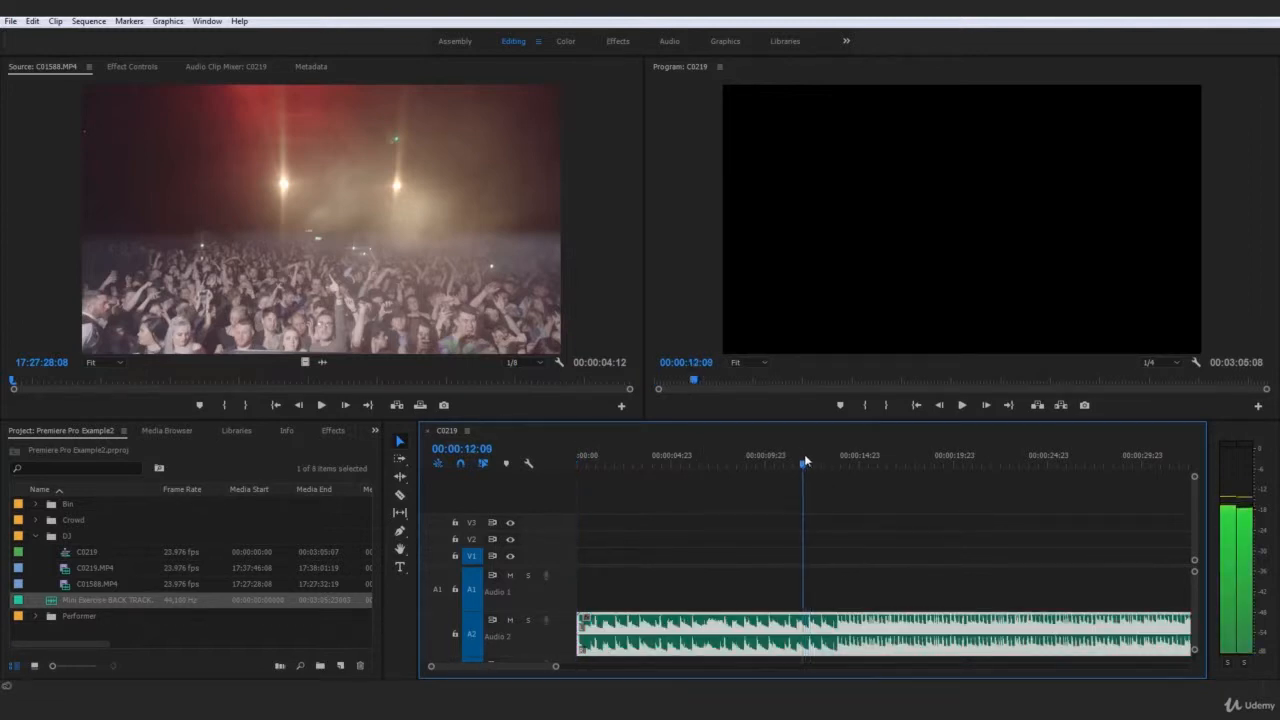
drag(806, 461, 839, 460)
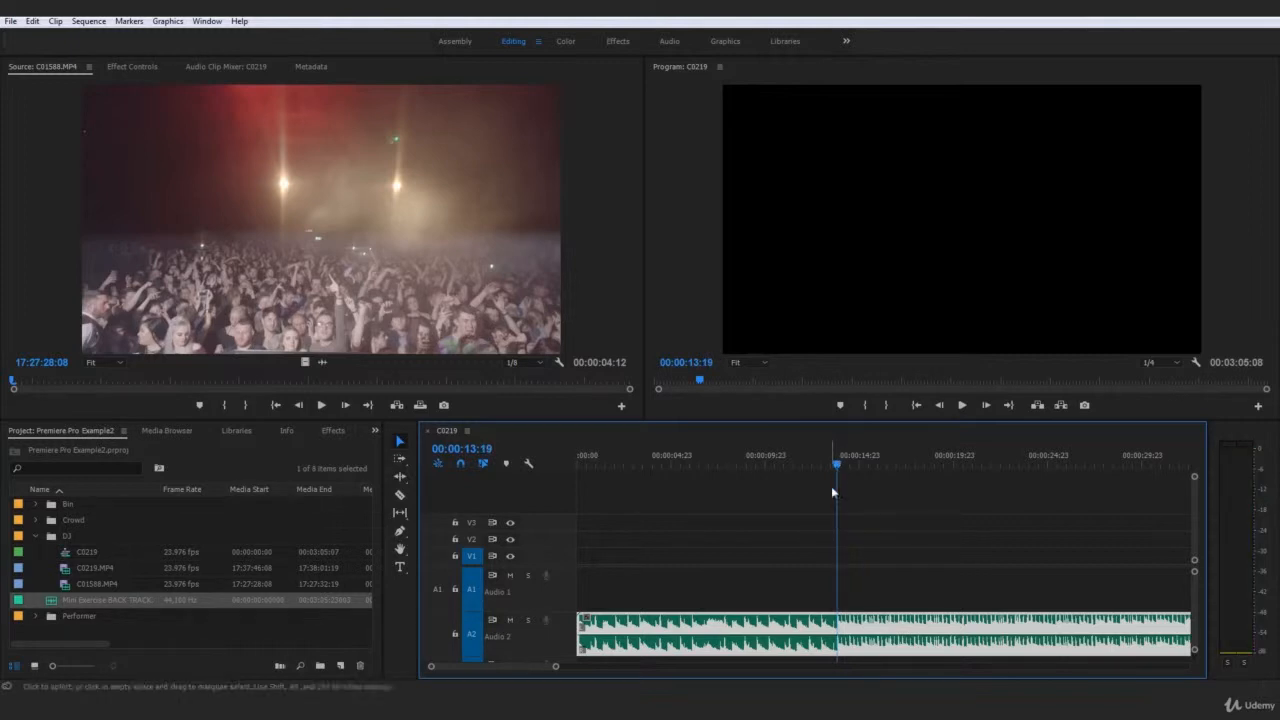
click(840, 621)
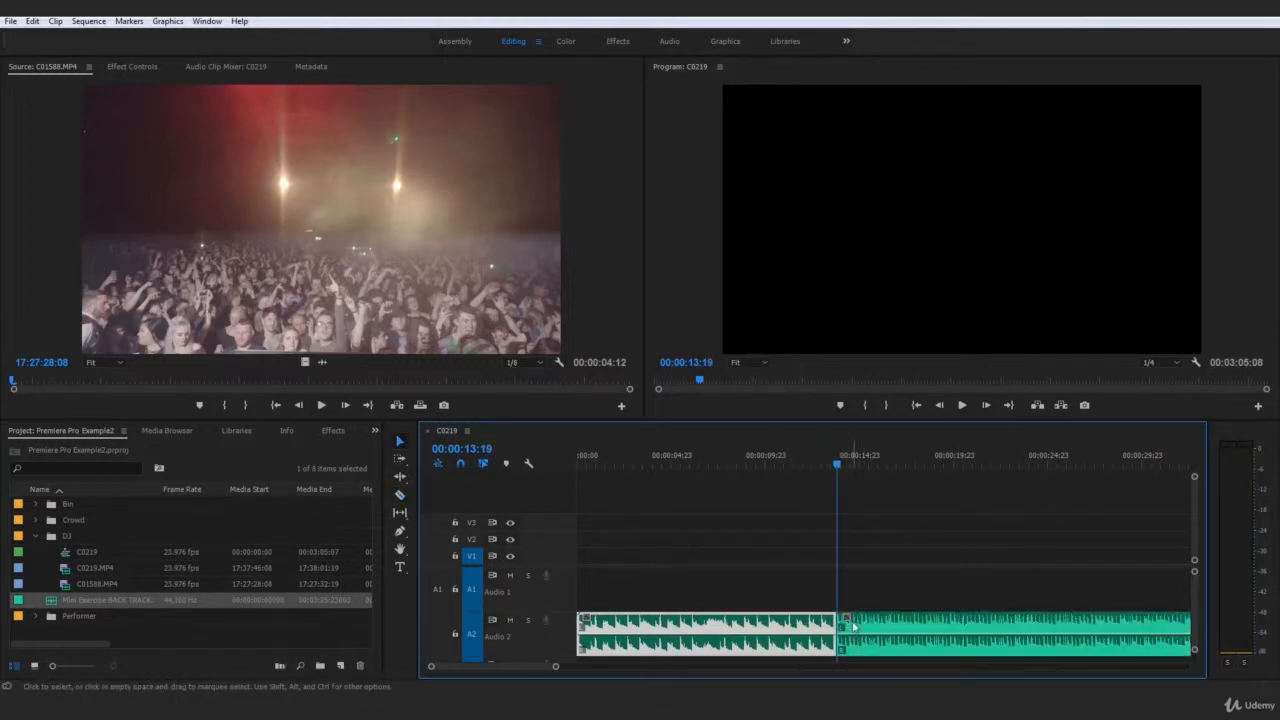
Delete the music before the cut and move the remaining part to the start of track A1
key(Delete)
drag(876, 631, 592, 610)
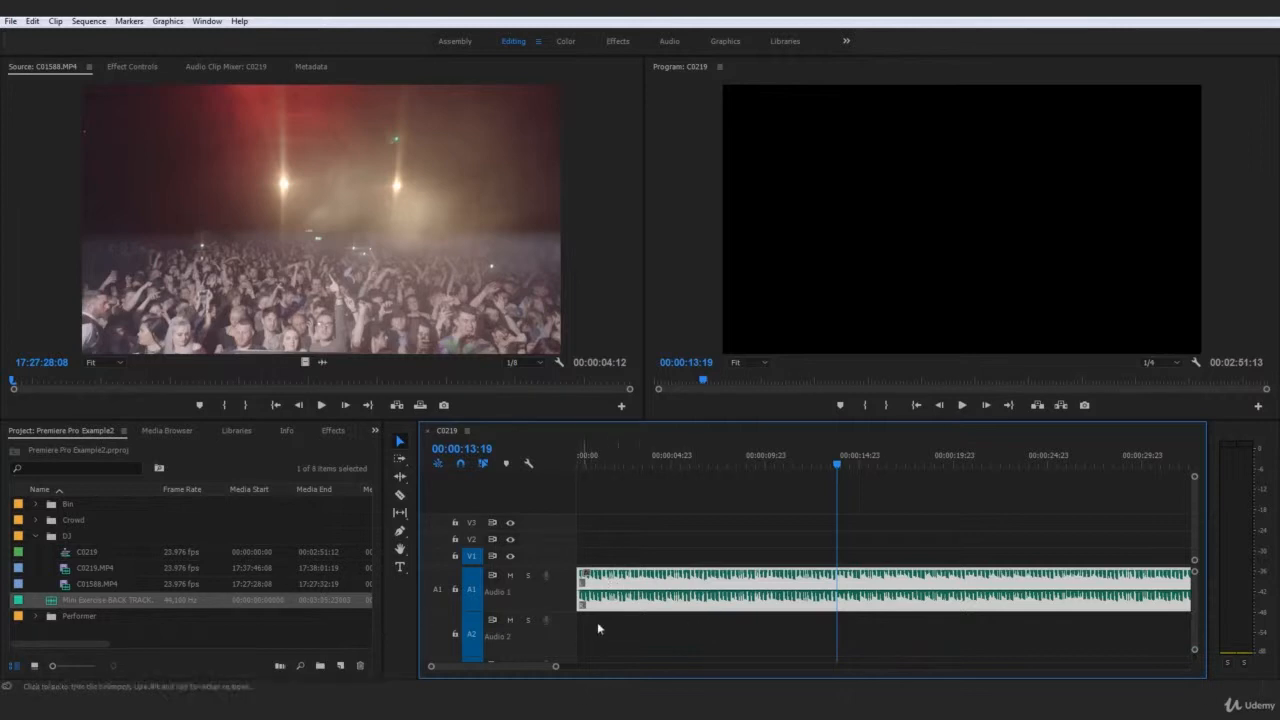
click(673, 558)
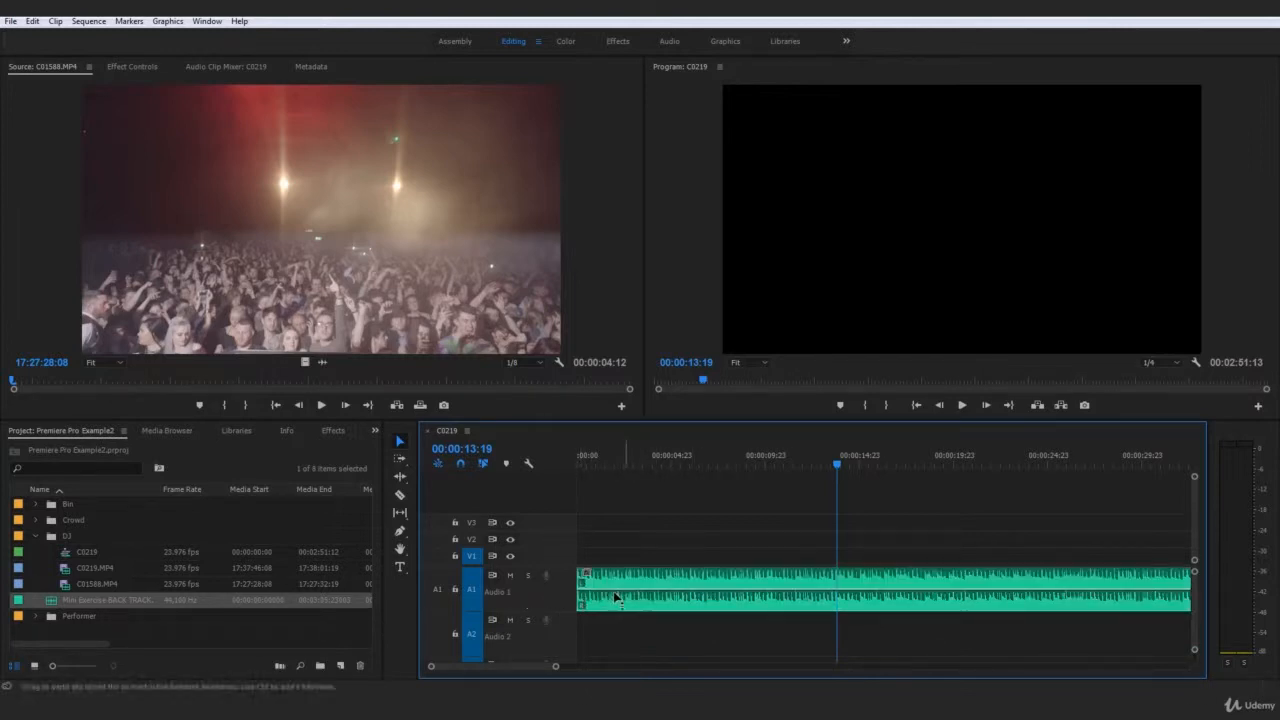
click(636, 598)
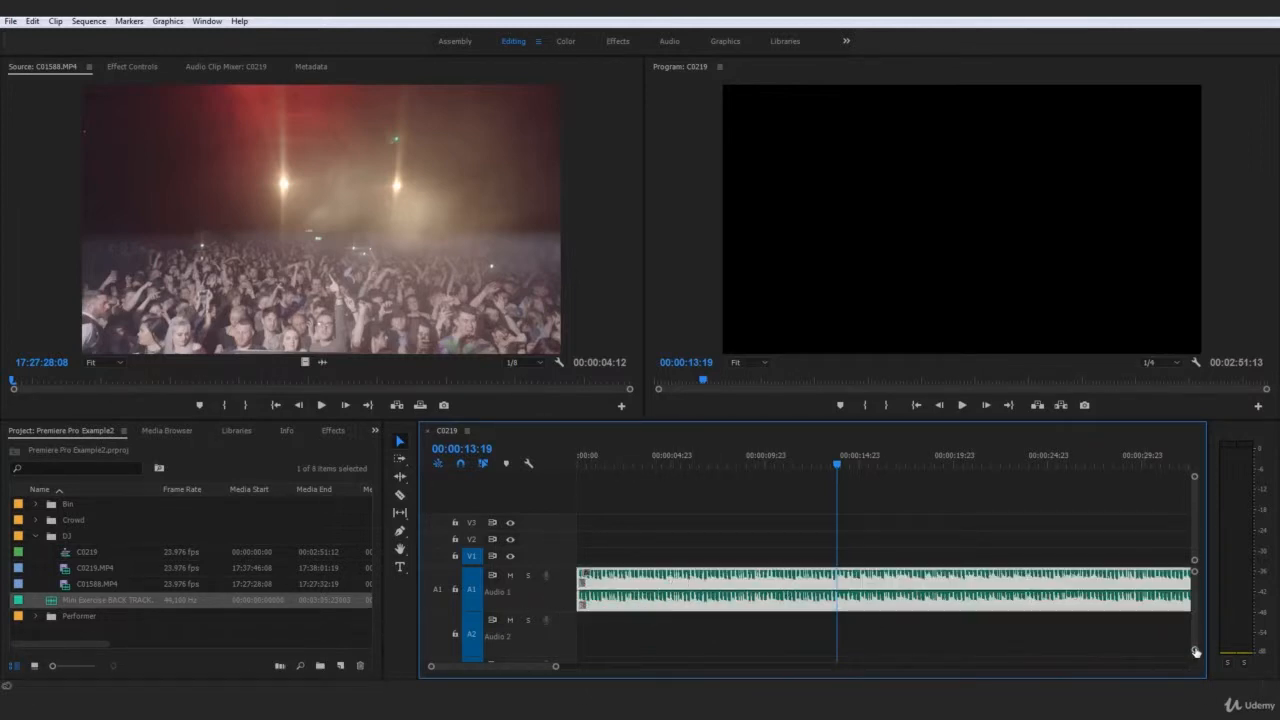
Play back the trimmed music from the start of the sequence, and return the playhead to the beginning
mouse_move(1195, 651)
mouse_down()
mouse_move(1213, 667)
mouse_move(1201, 672)
mouse_up()
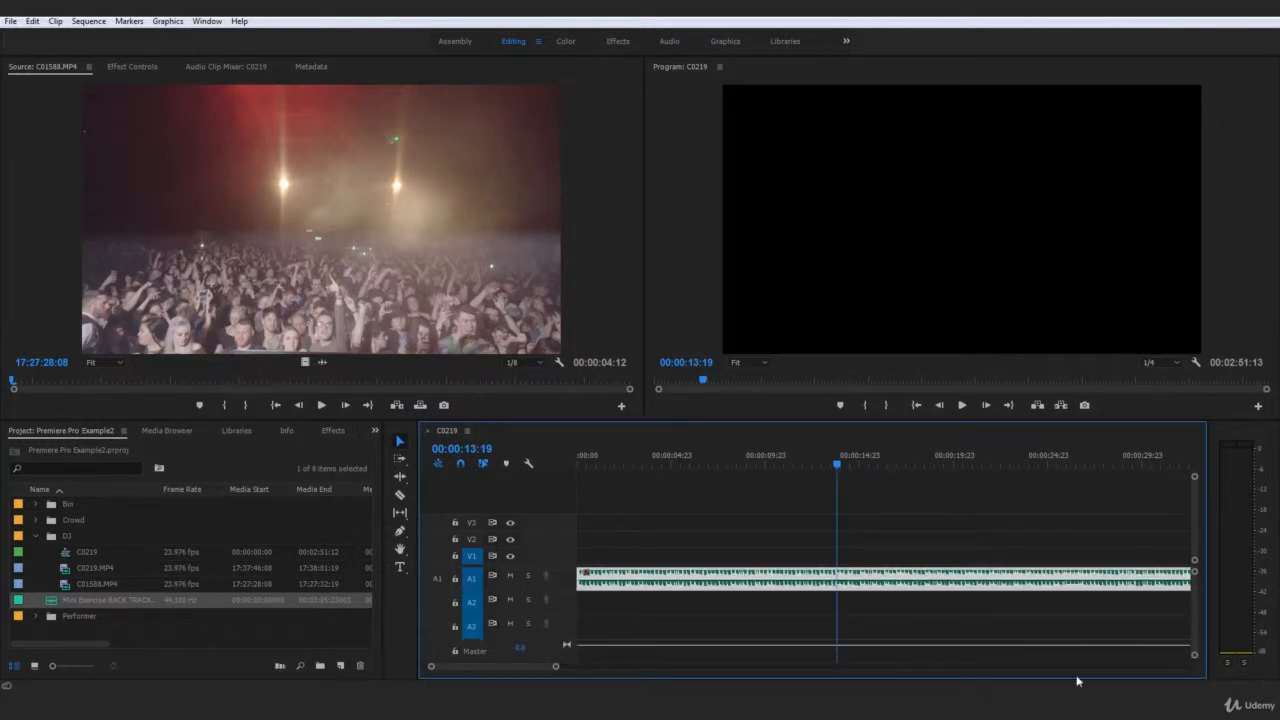
click(1020, 600)
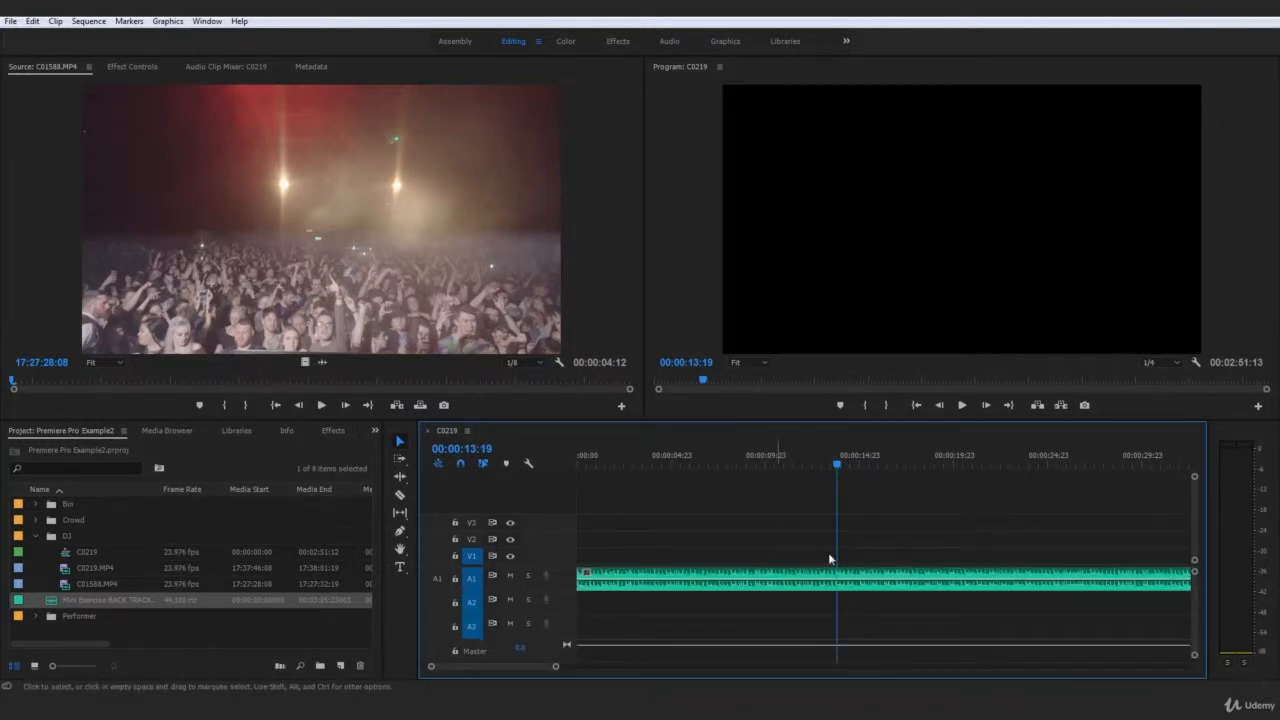
click(624, 576)
key(Home)
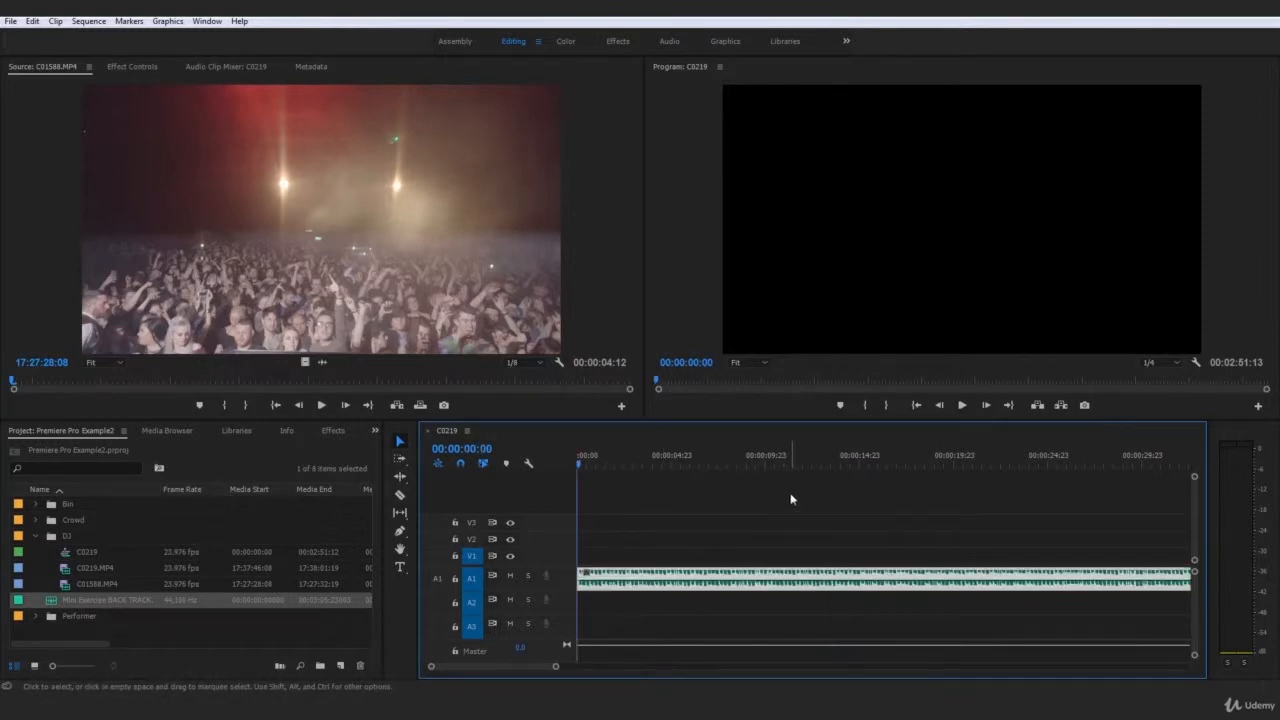
key(space)
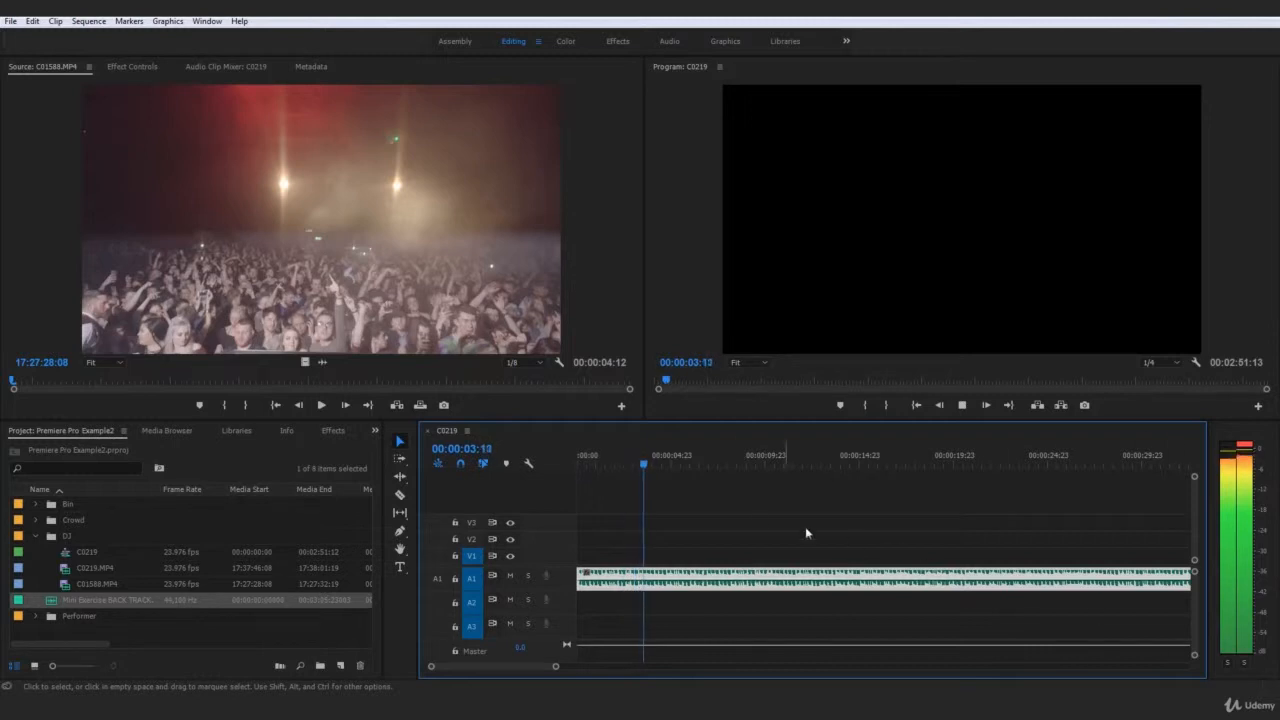
key(space)
key(Home)
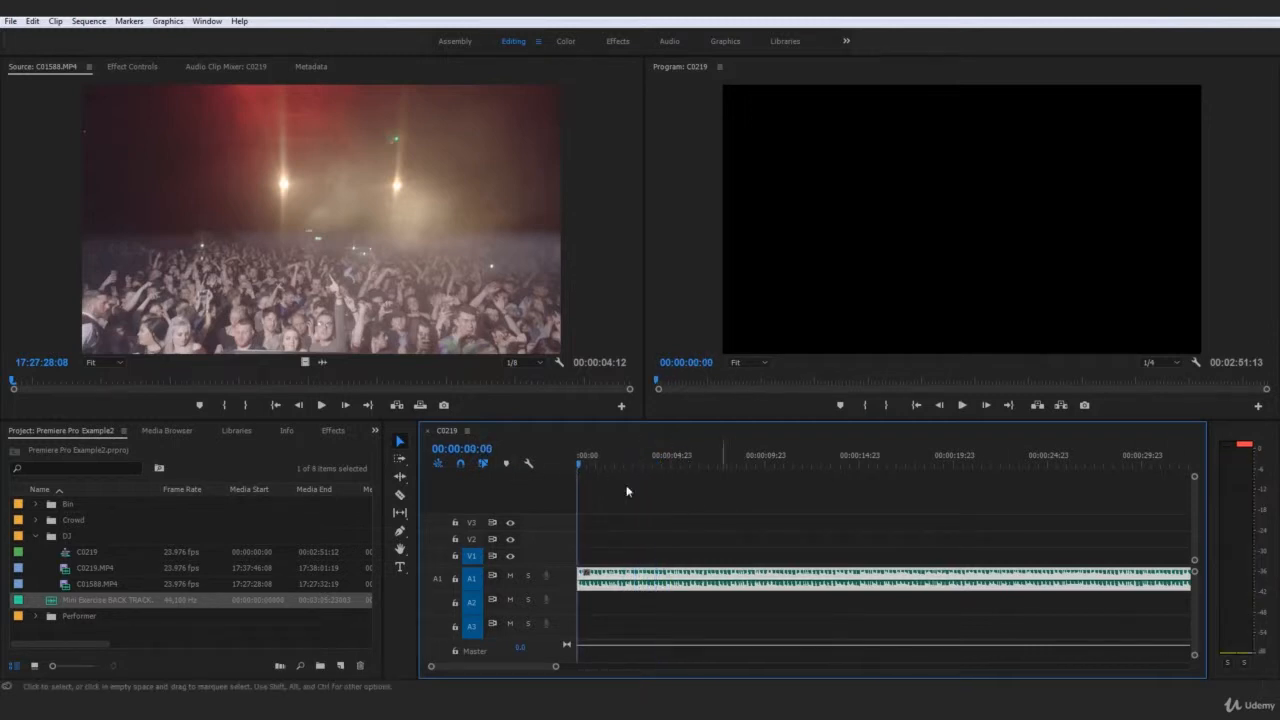
Increase the height of the audio tracks so the music waveform is easier to read
click(630, 494)
drag(1203, 660, 1204, 648)
drag(557, 670, 519, 668)
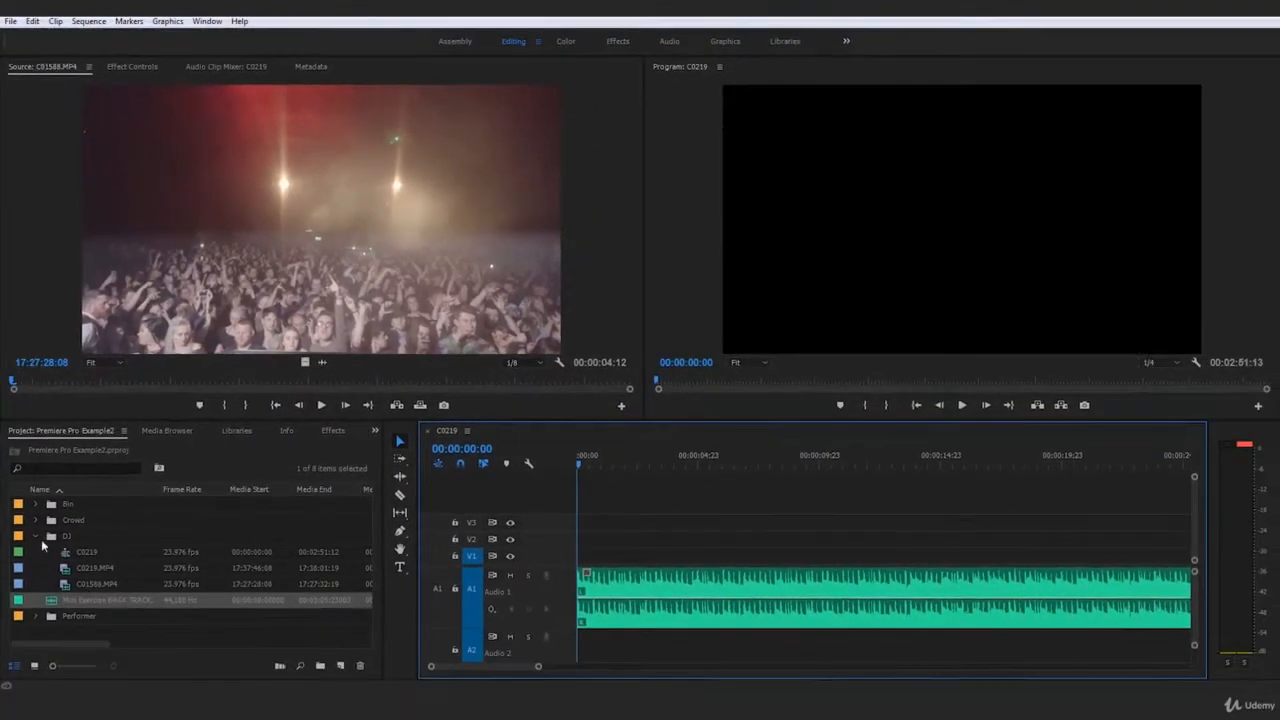
Load C0219.MP4 from the DJ bin as the source clip and mark its In point at 17:37:48:17
click(39, 564)
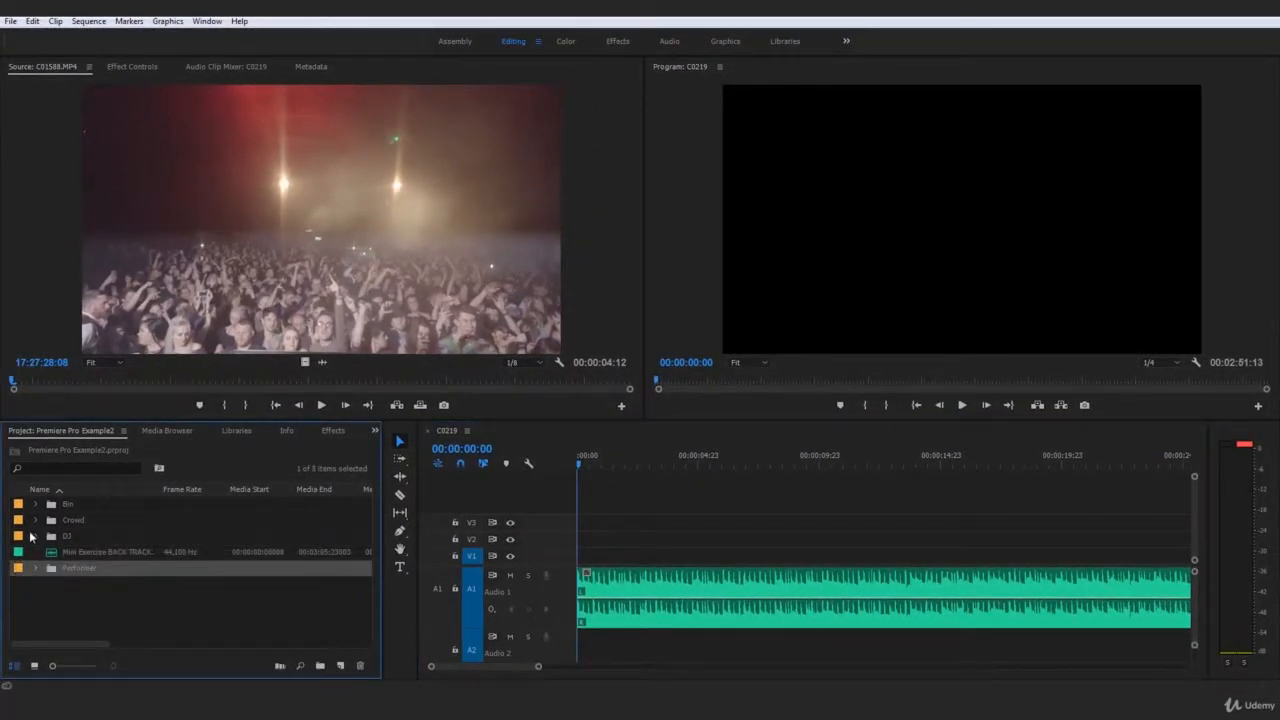
click(36, 537)
click(67, 570)
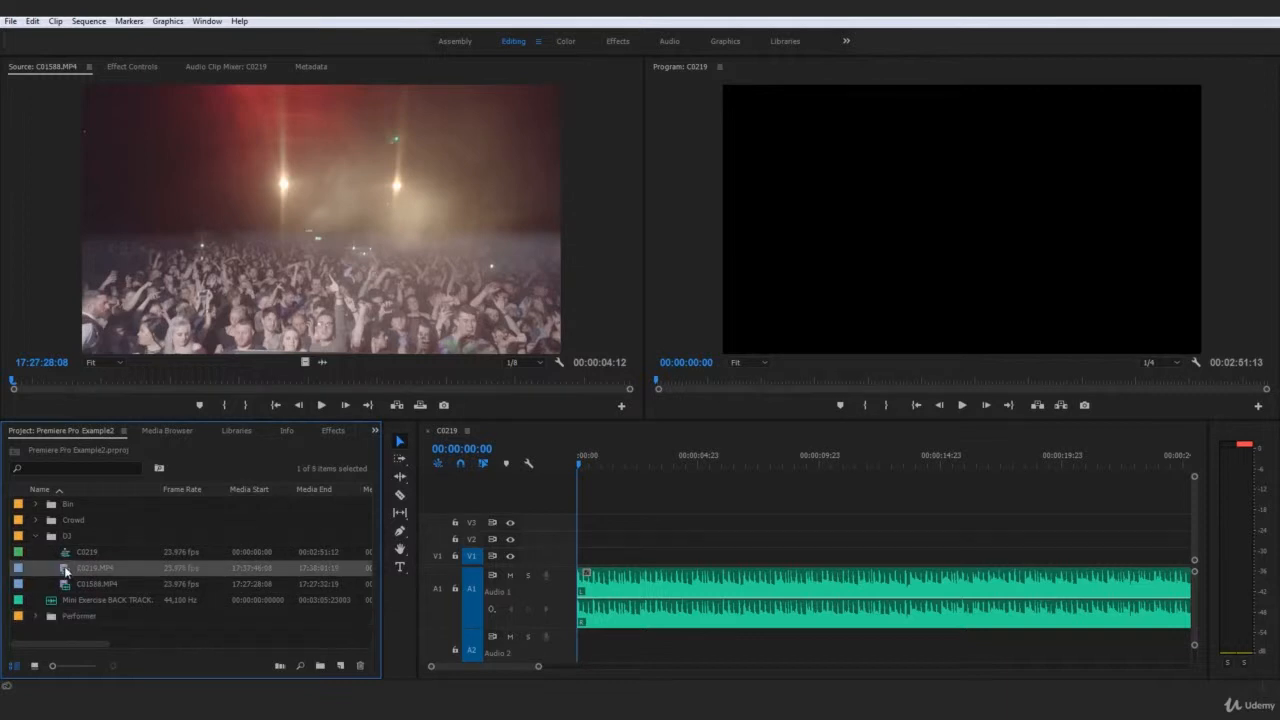
double_click(68, 567)
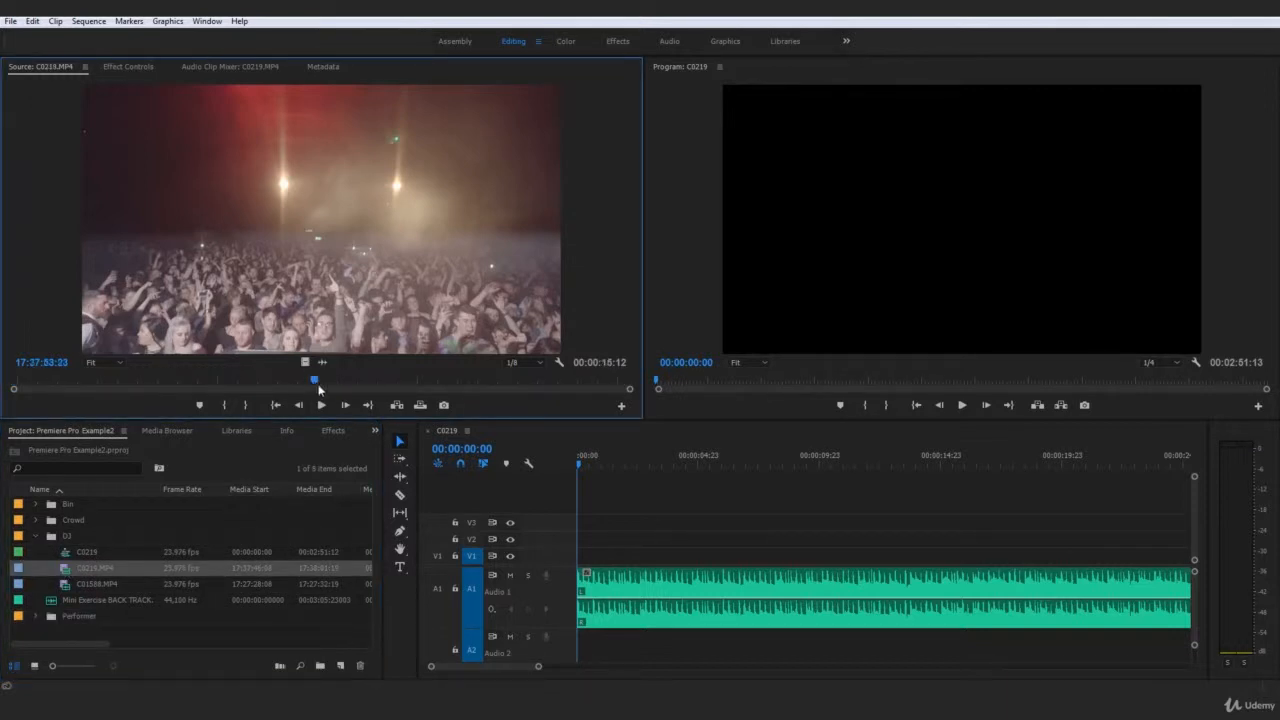
drag(316, 383, 106, 414)
key(i)
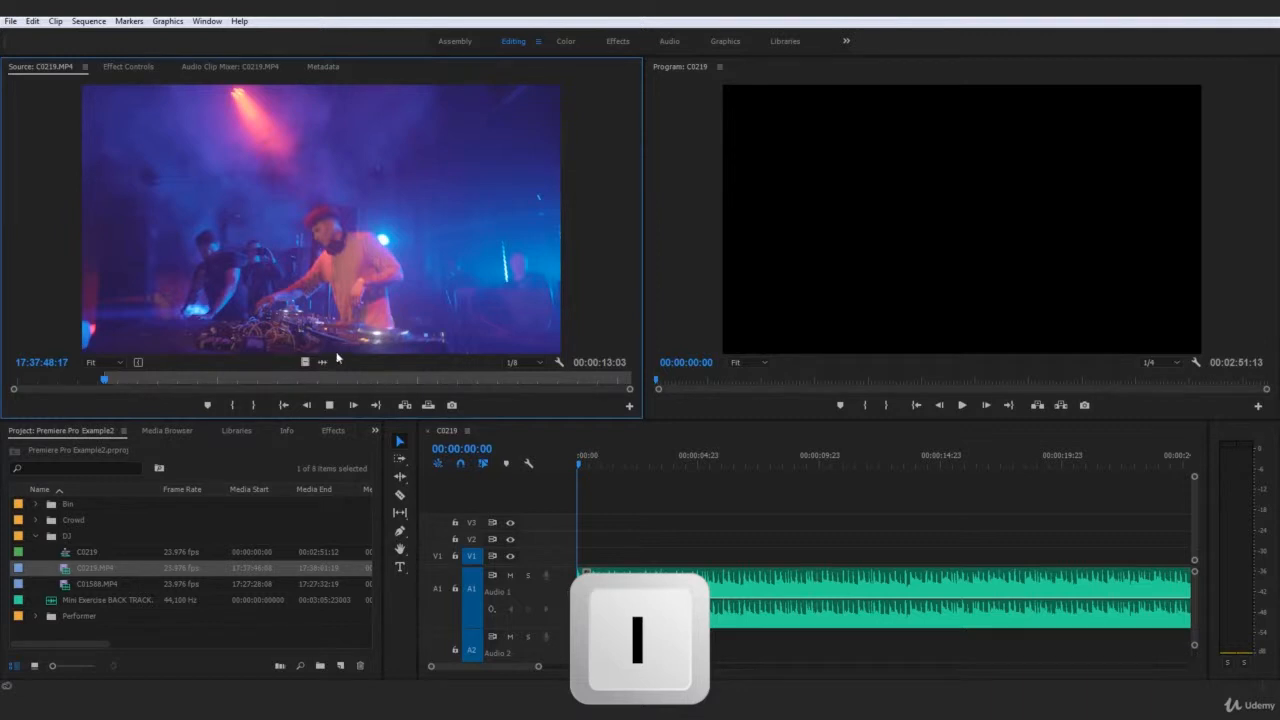
Preview the marked C0219.MP4 portion and place only its video at the start of track V1, above the music
key(space)
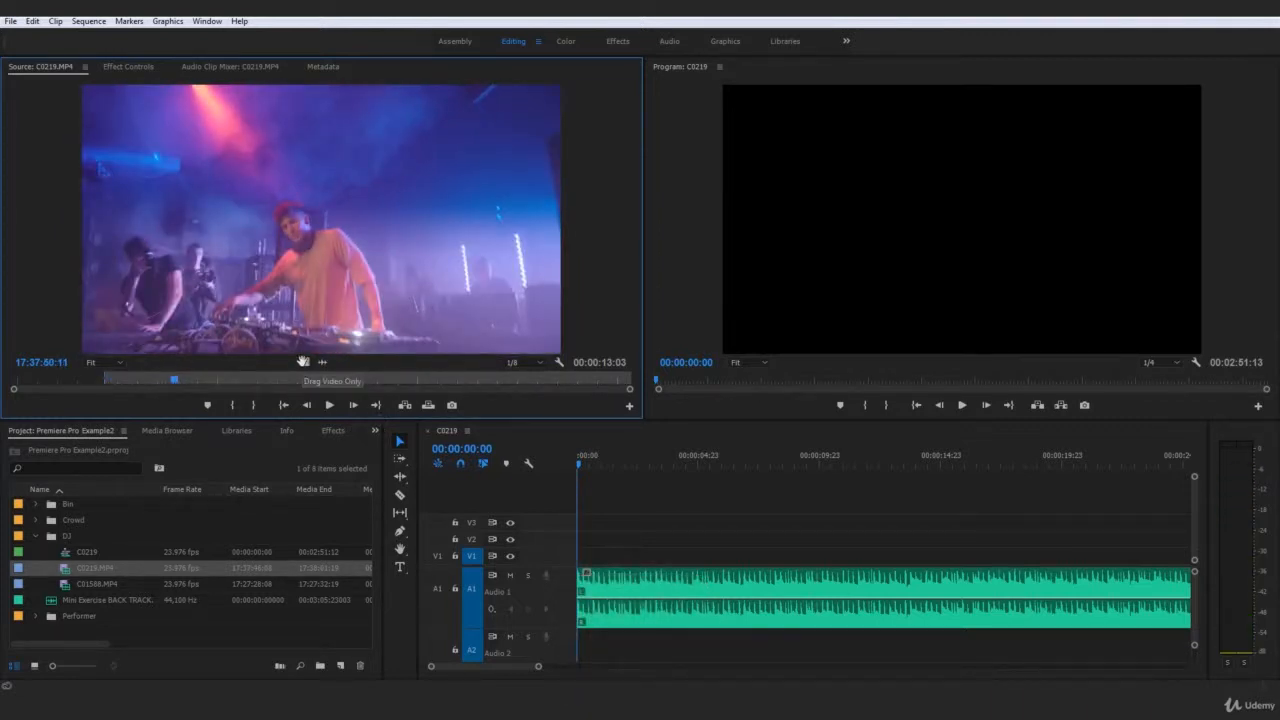
drag(305, 362, 634, 556)
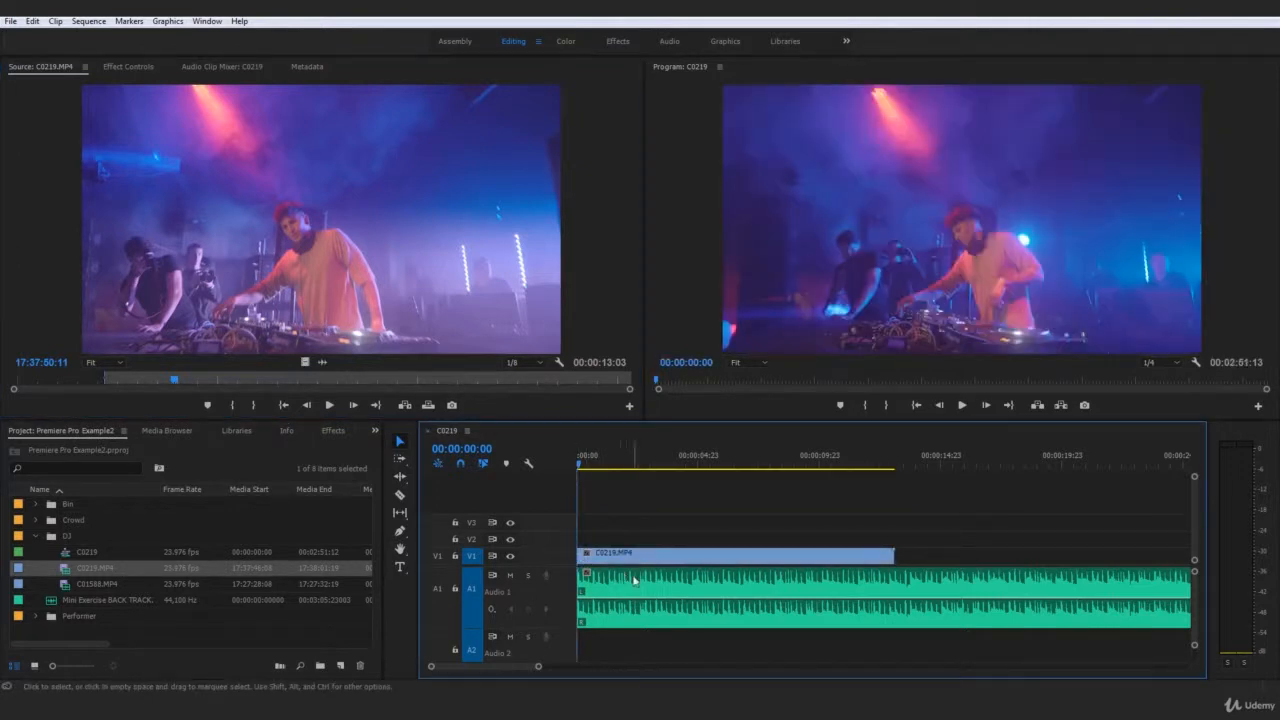
click(629, 562)
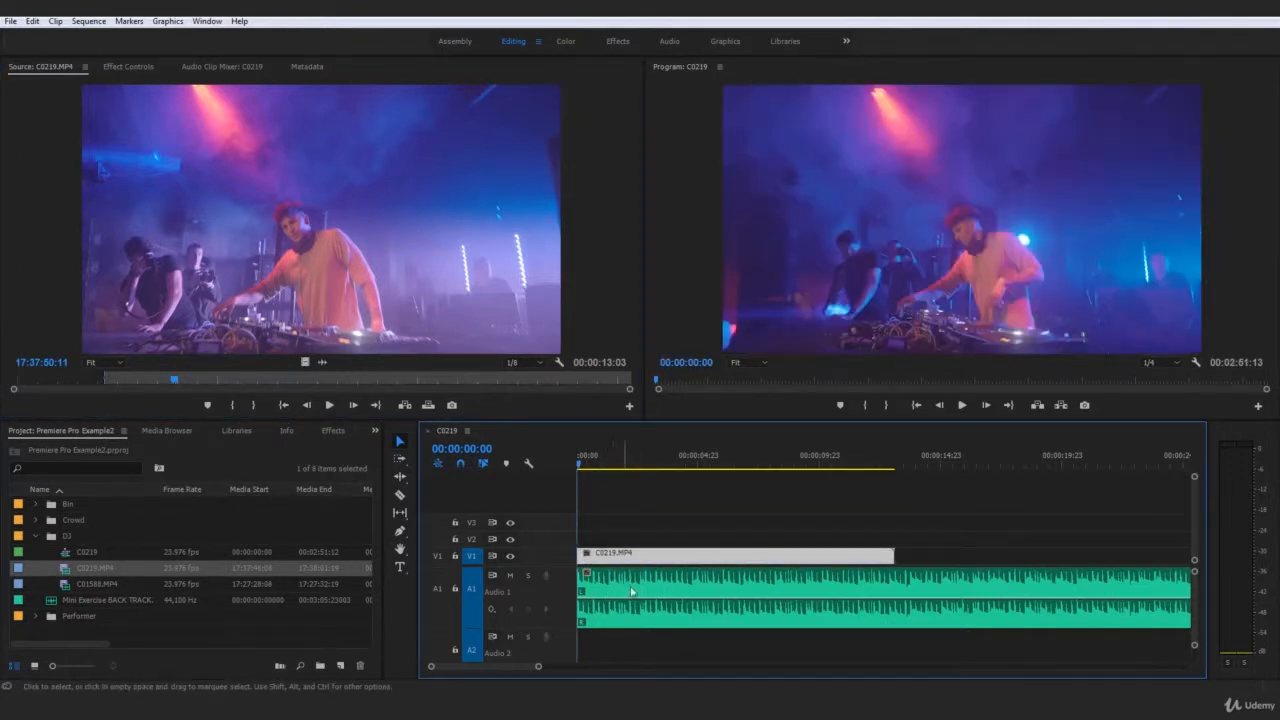
Play the opening of the sequence to find the first cut point and set the playhead at 00:00:00:16
click(632, 592)
click(636, 556)
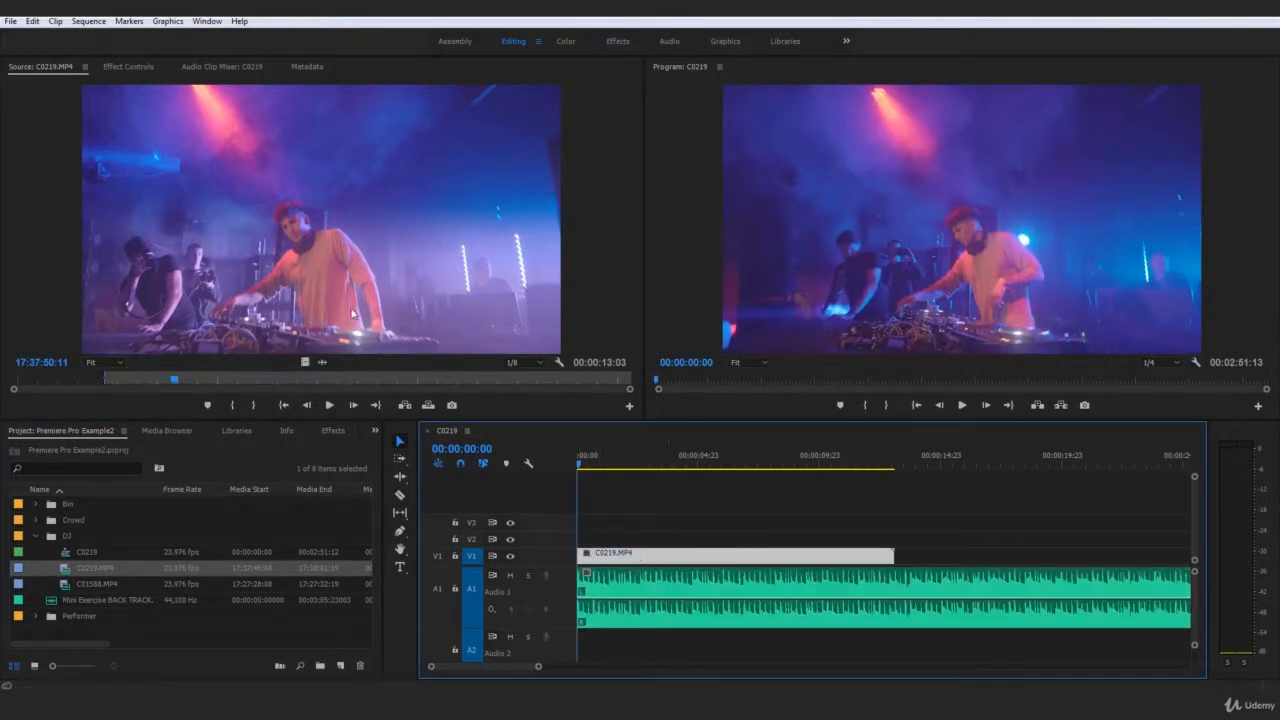
click(705, 521)
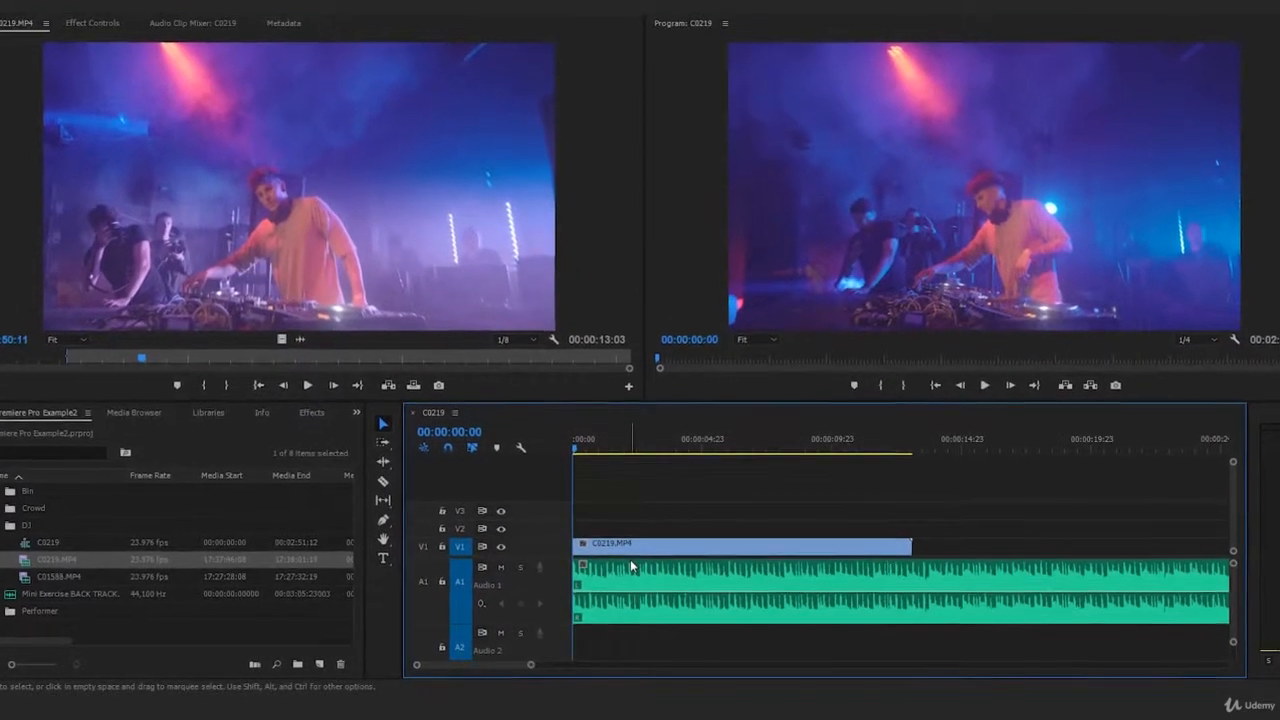
key(space)
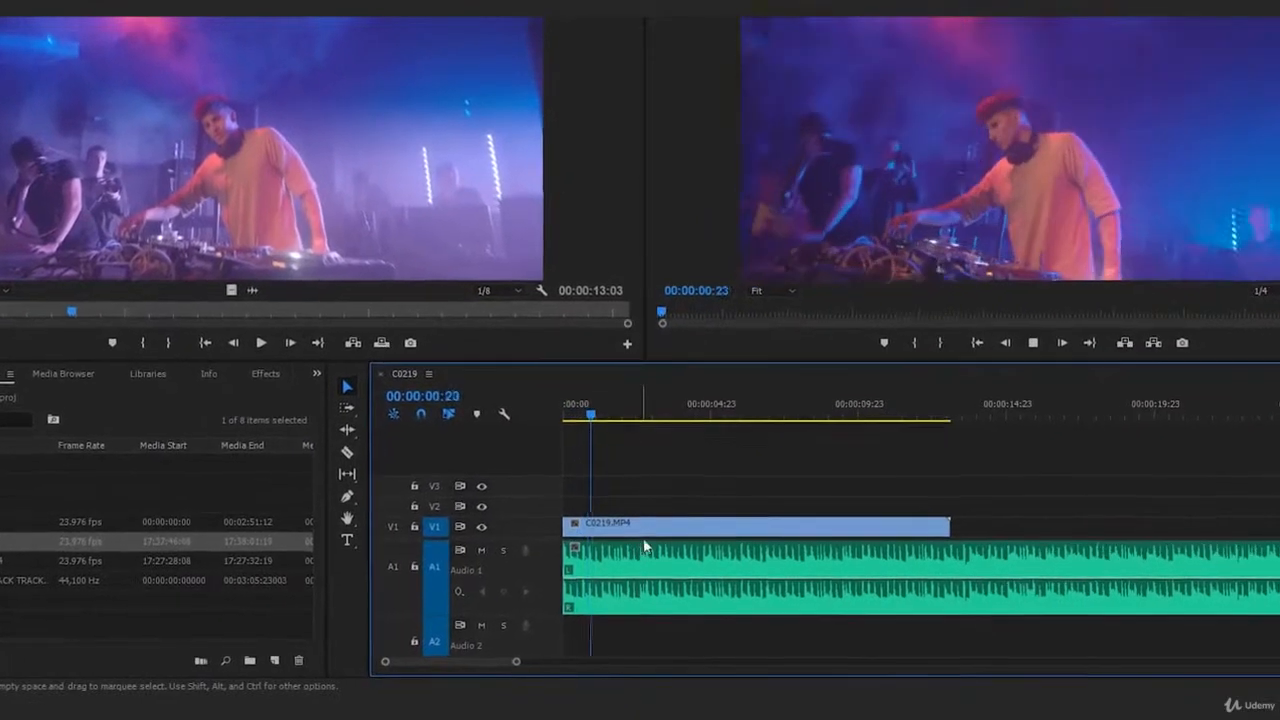
click(641, 537)
mouse_move(598, 388)
mouse_down()
mouse_move(573, 392)
mouse_move(583, 397)
mouse_up()
Cut the C0219.MP4 clip on track V1 at the playhead and delete the portion after the cut
key(c)
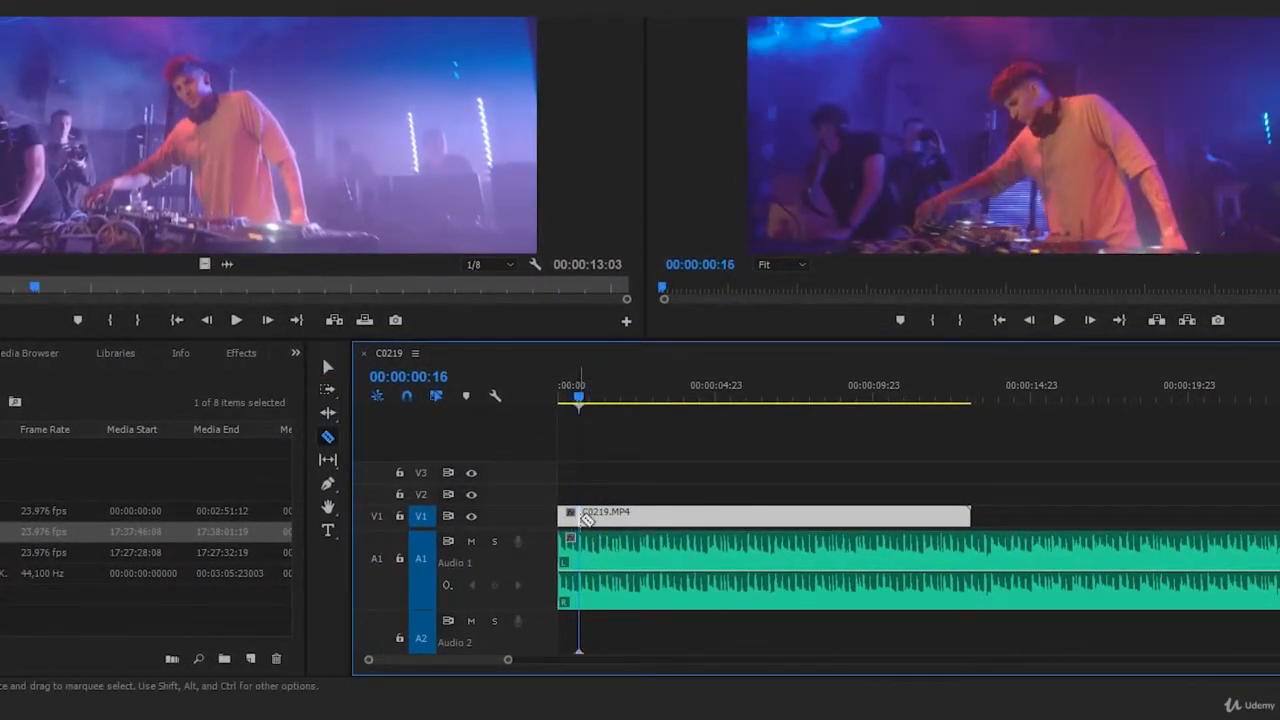
click(582, 518)
key(t)
click(622, 521)
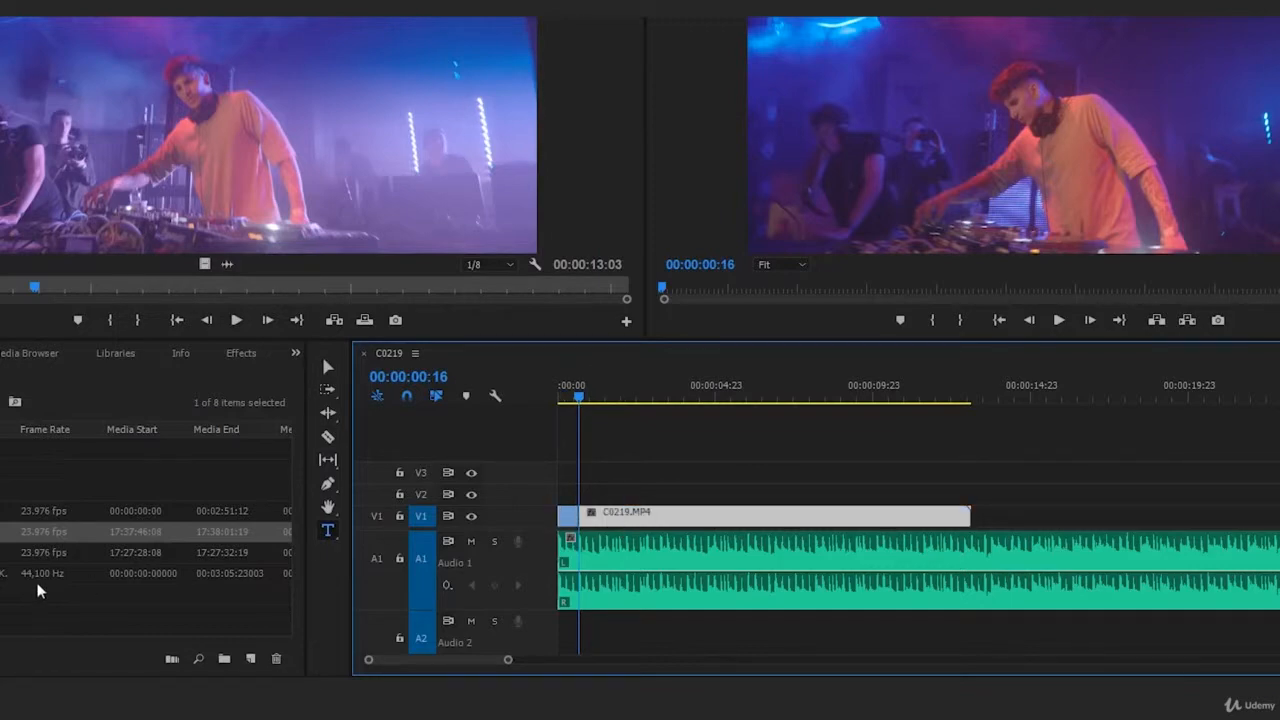
key(Delete)
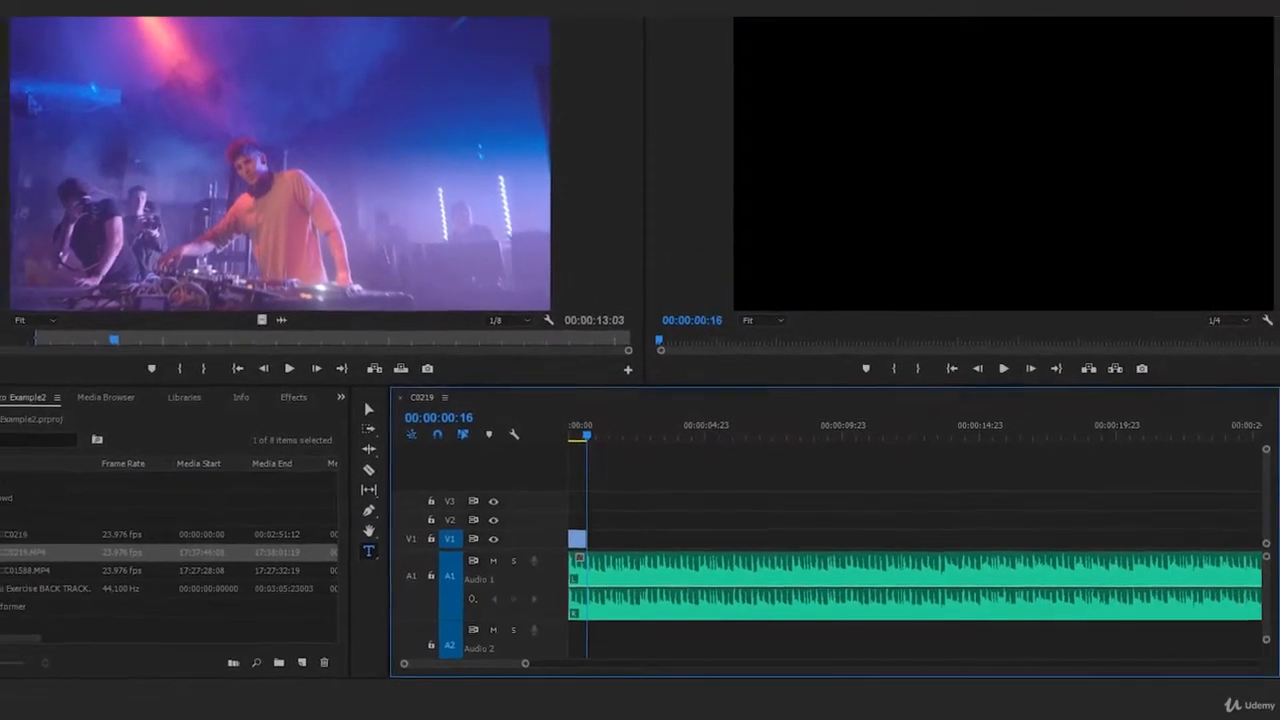
Load C0095.MP4 from the Crowd bin as the source clip, preview its opening and return to its start
click(30, 517)
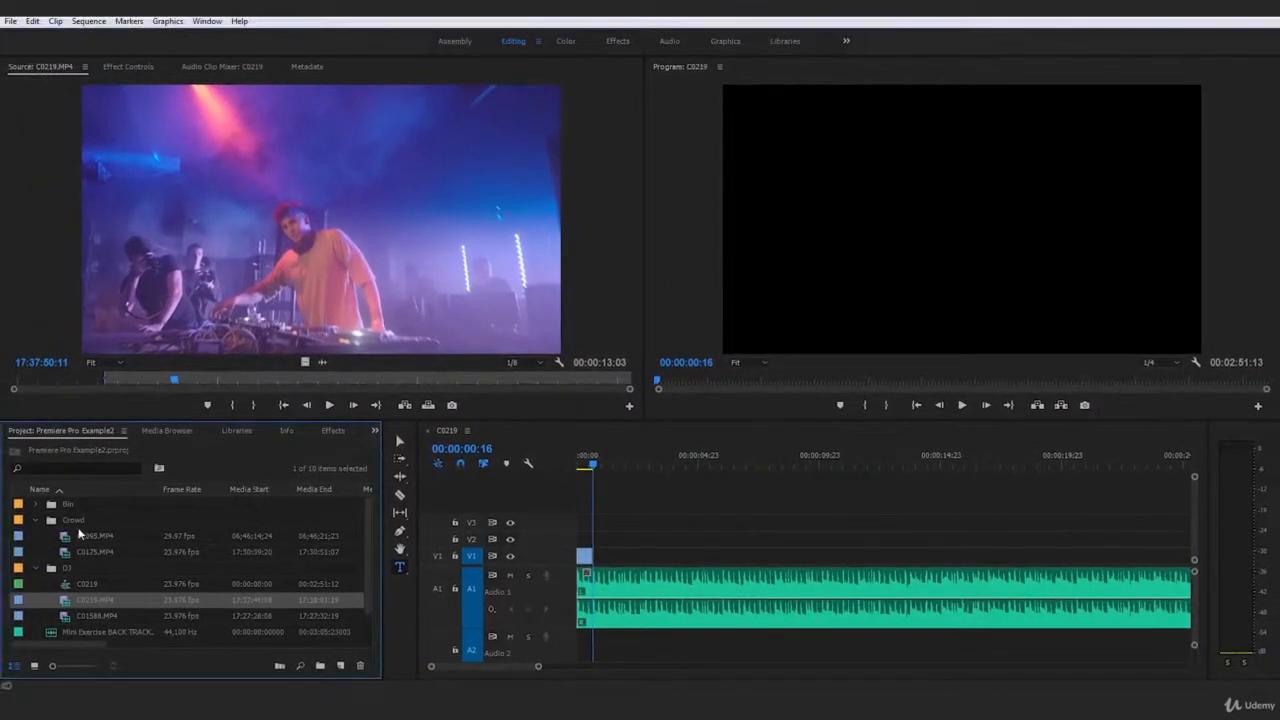
double_click(79, 536)
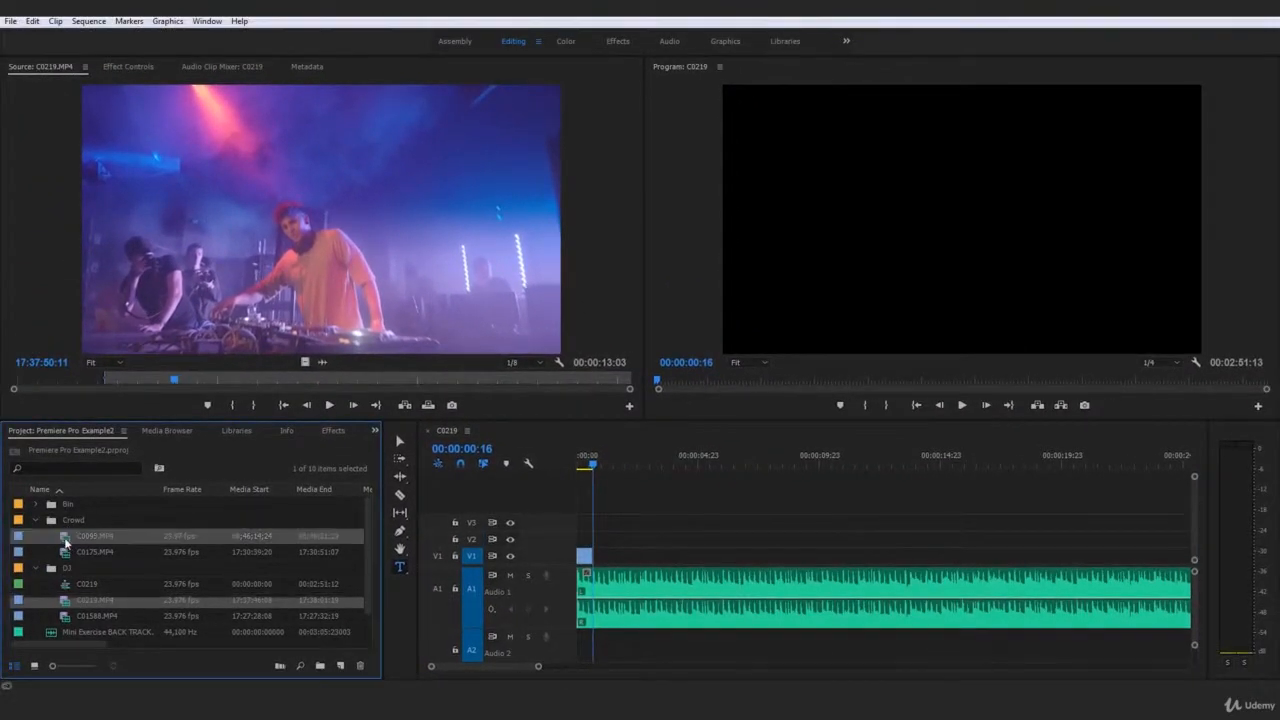
click(354, 383)
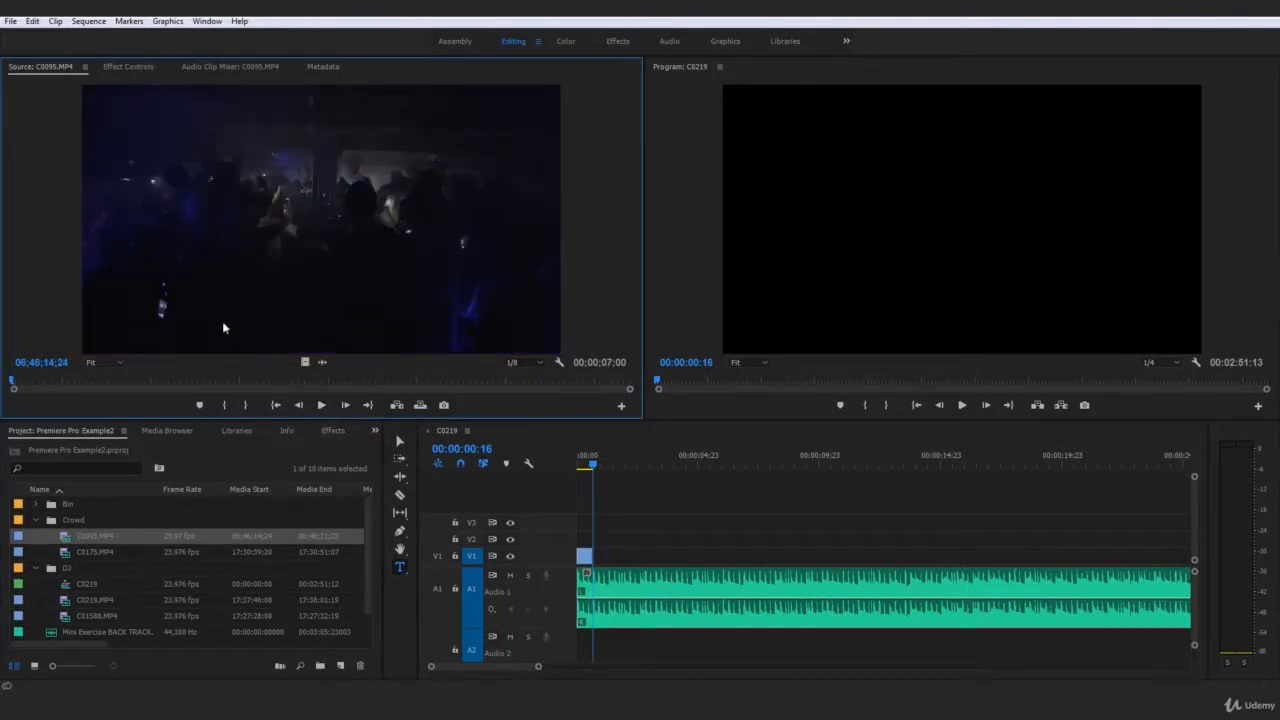
key(space)
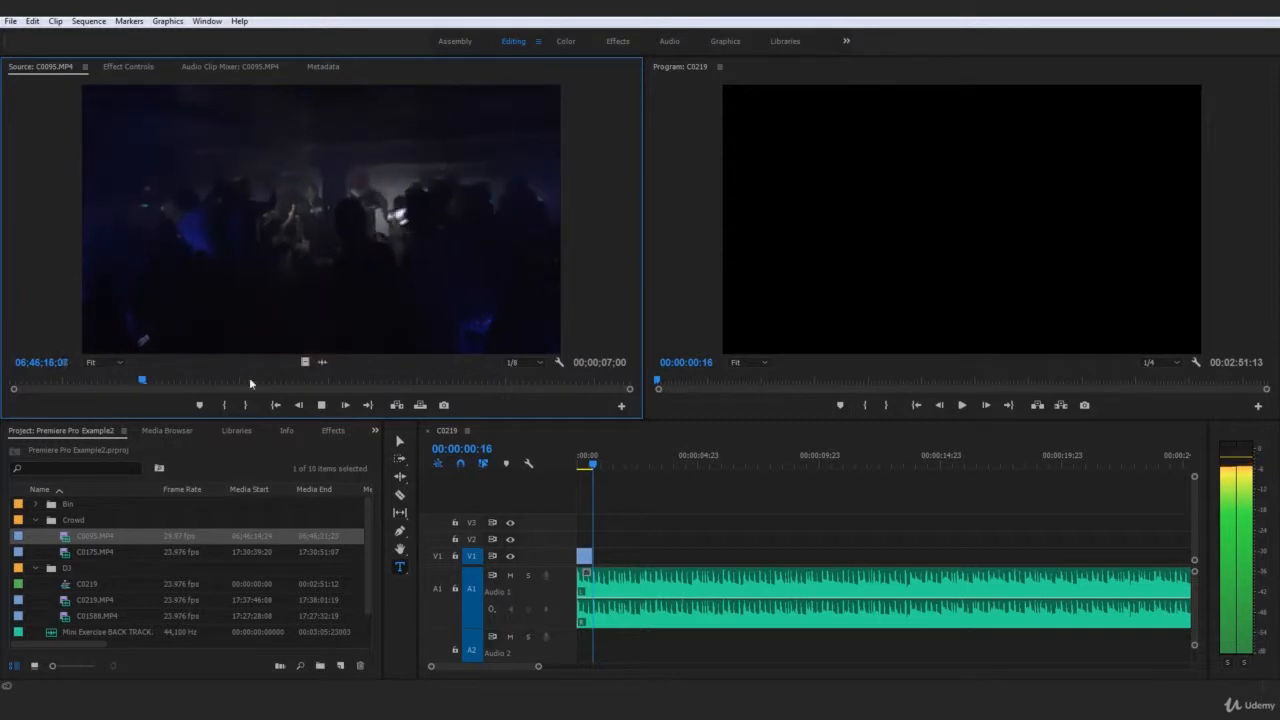
key(space)
drag(235, 376, 59, 379)
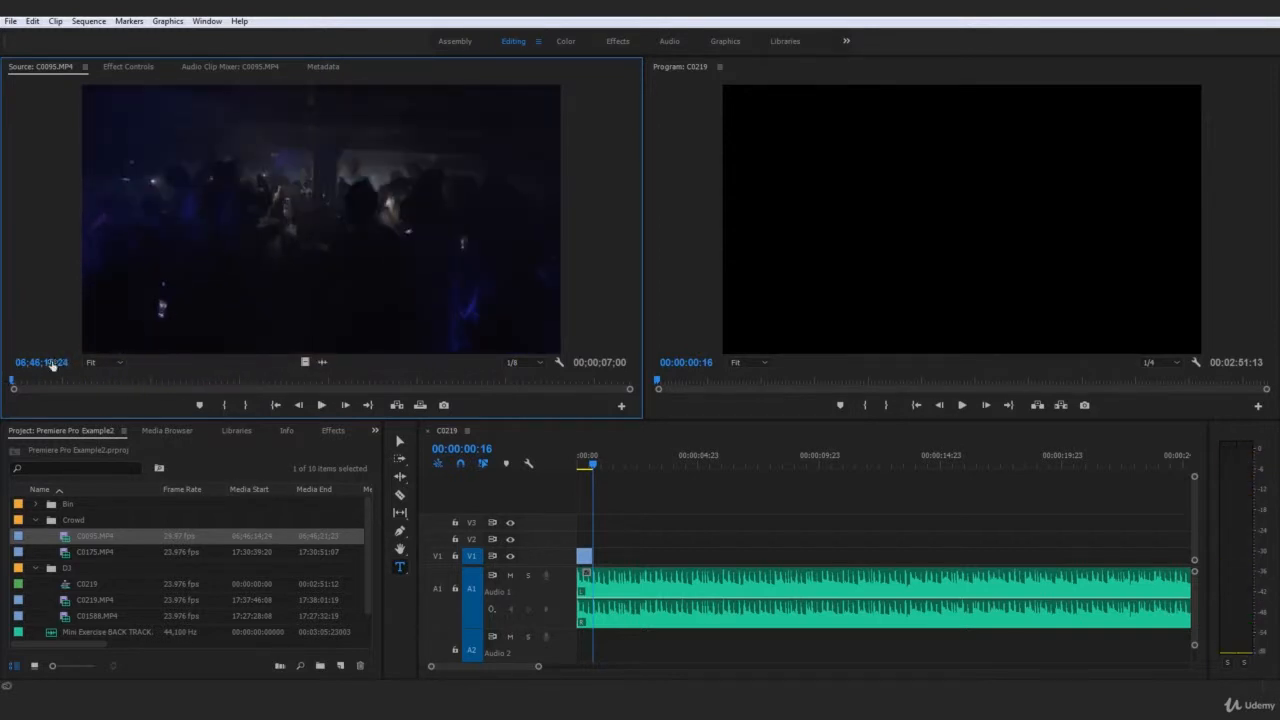
Replay the opening of C0095.MP4 and place only its video on track V1 directly after the DJ clip
key(space)
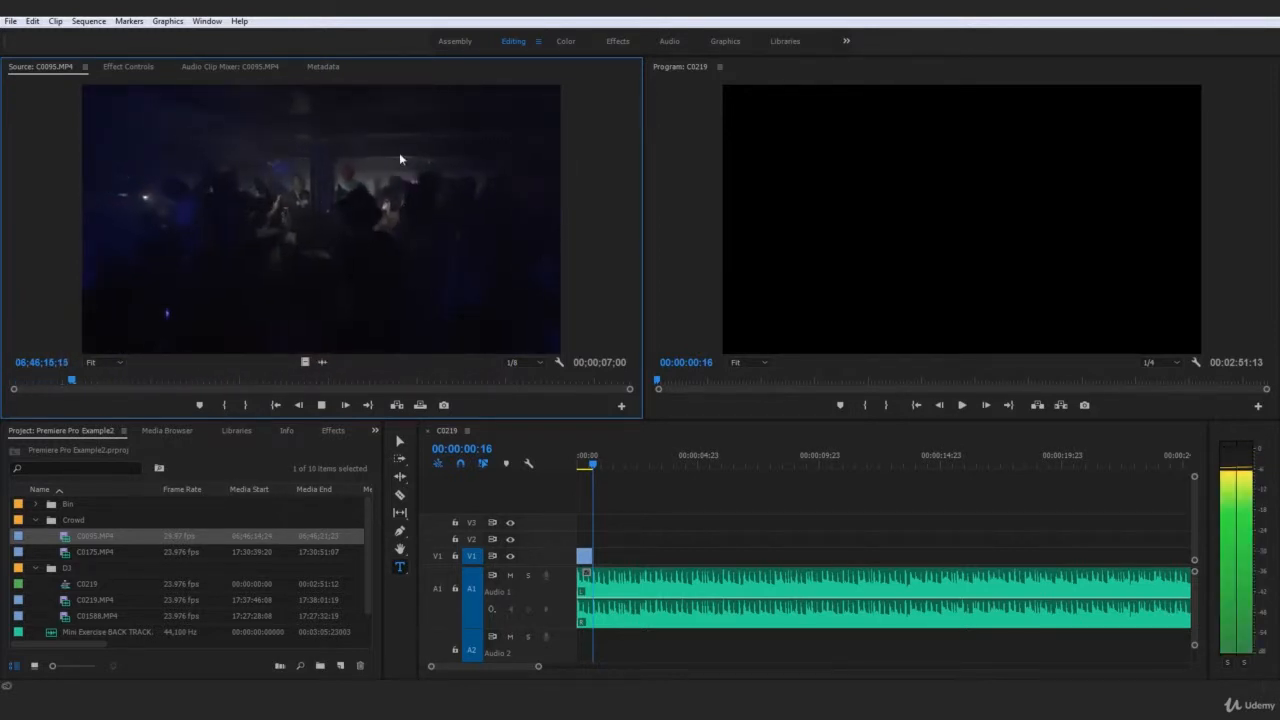
key(space)
drag(141, 376, 10, 379)
key(space)
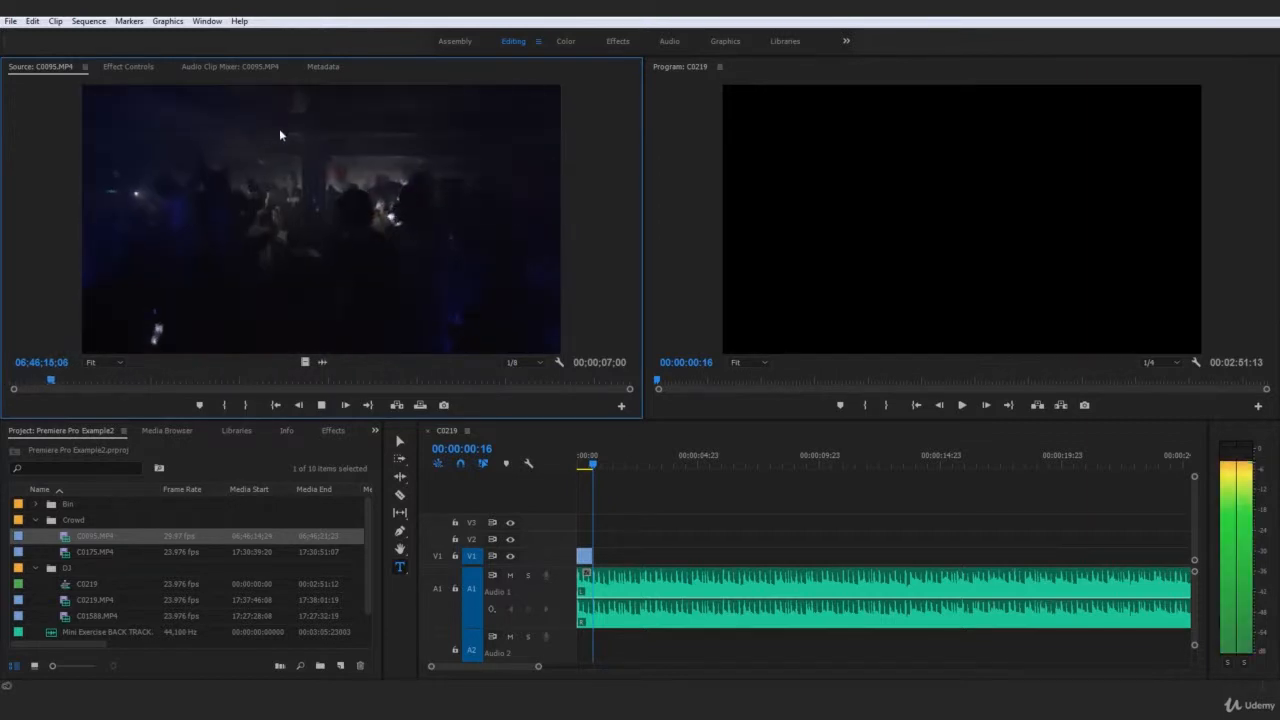
key(space)
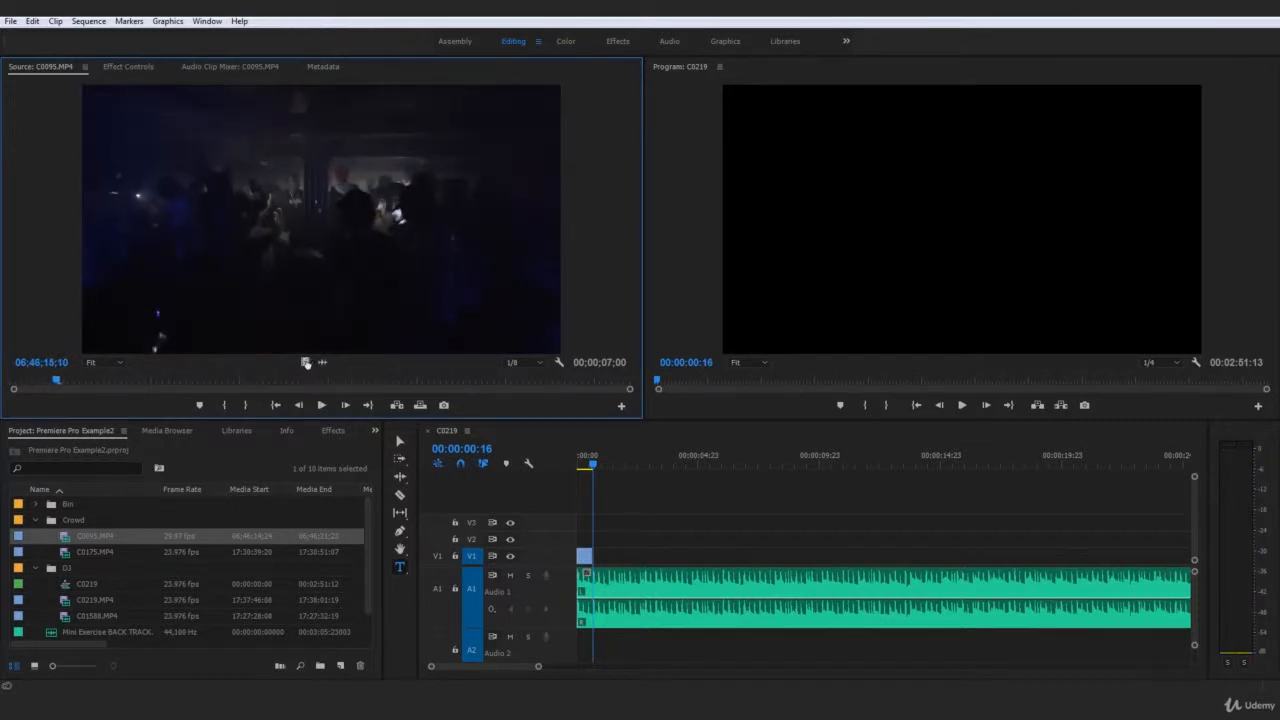
drag(306, 363, 613, 560)
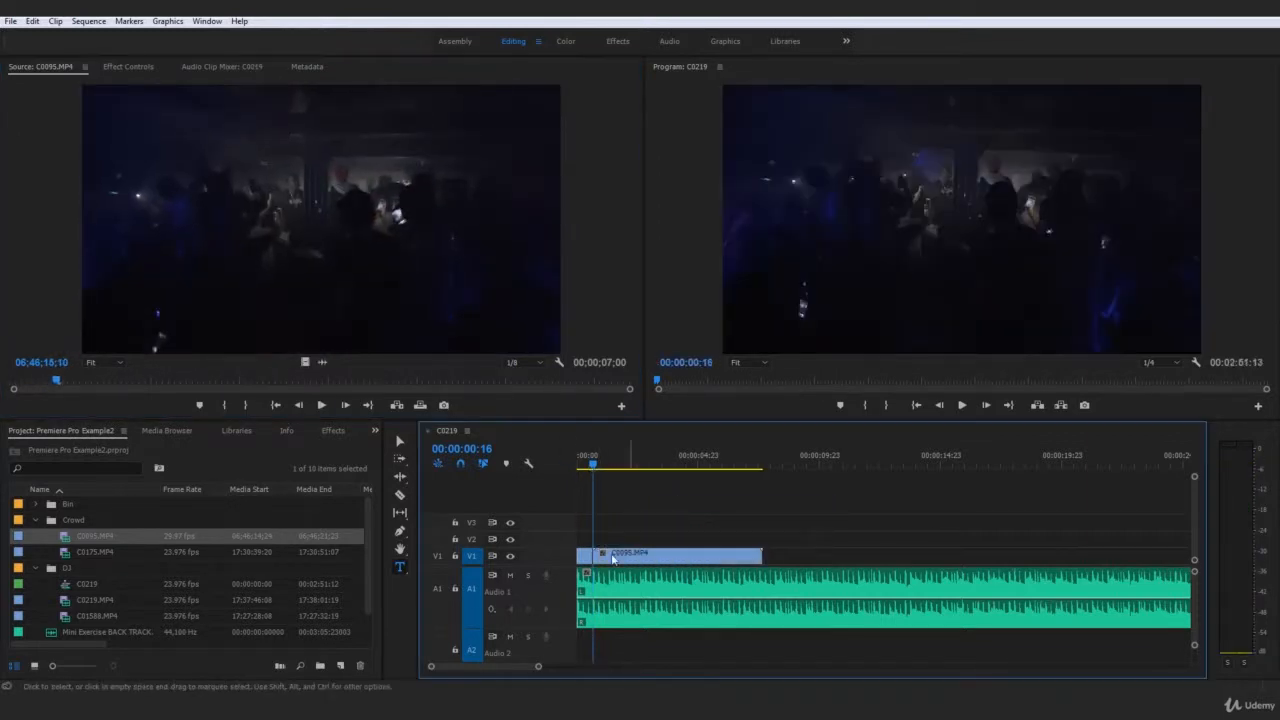
Cut the C0095.MP4 clip on track V1 at 00:00:01:08 and delete the portion after the cut
click(668, 524)
key(Left)
key(Left)
key(Left)
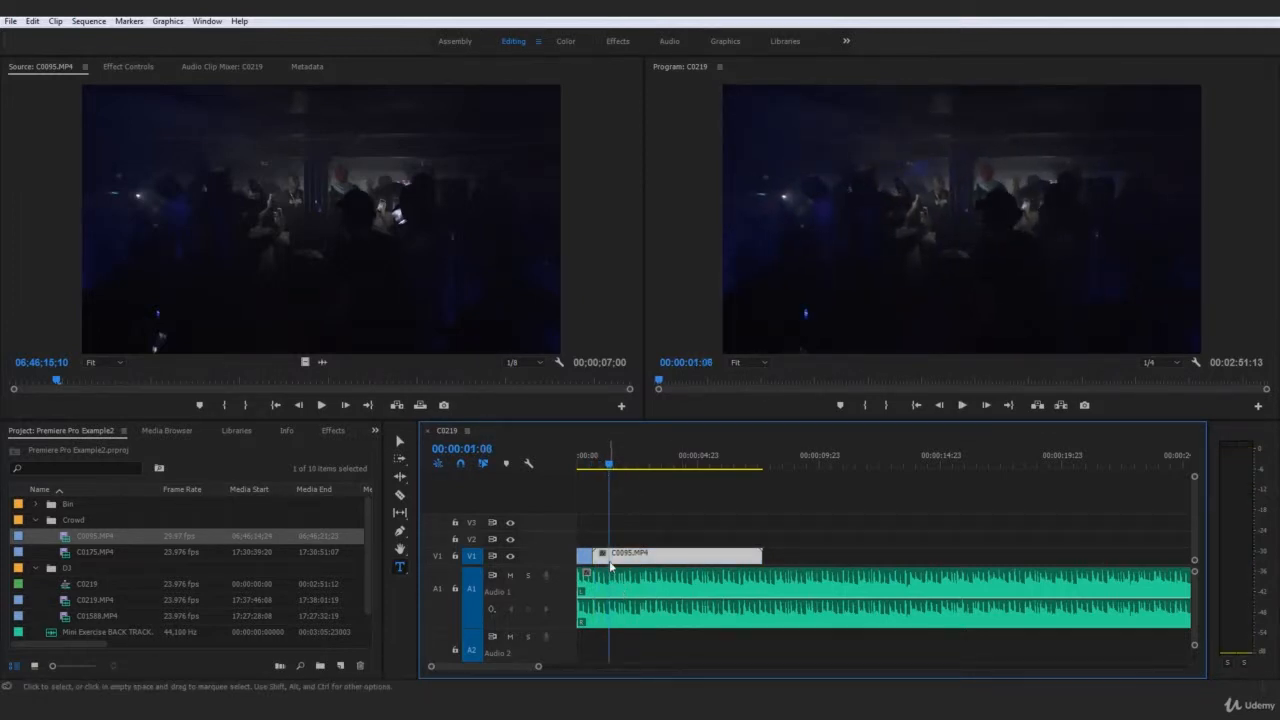
key(c)
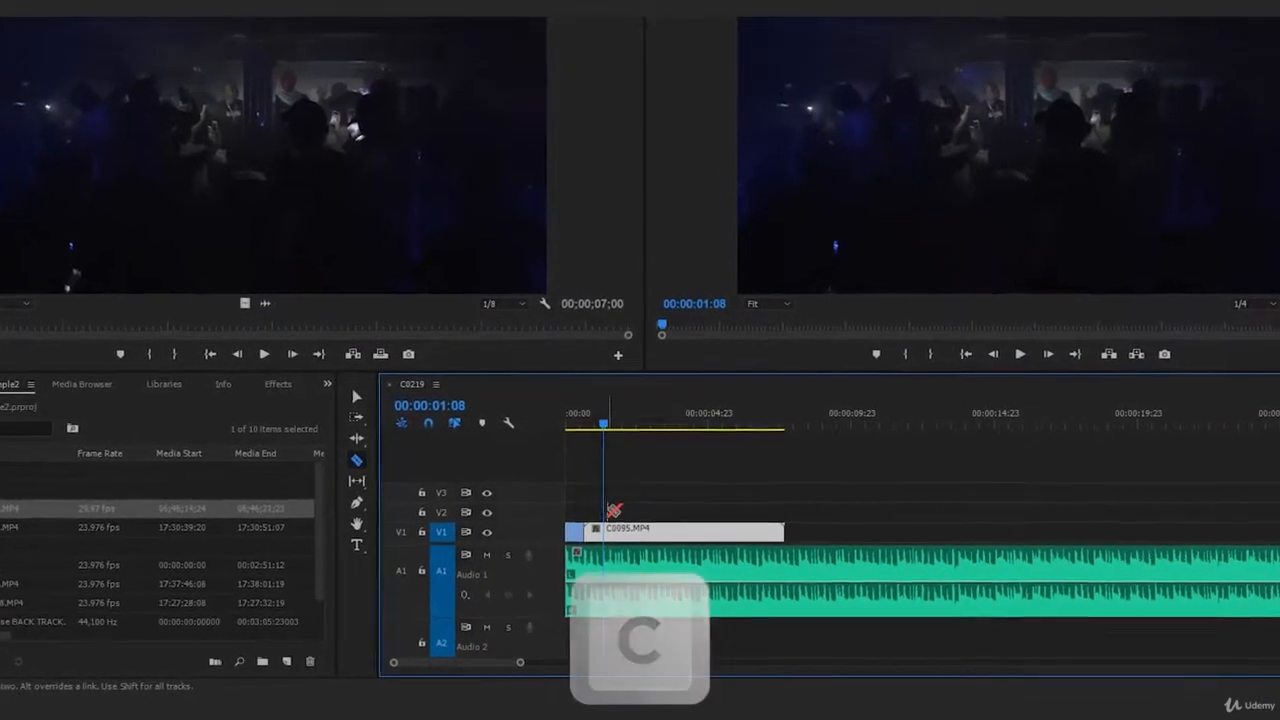
click(605, 531)
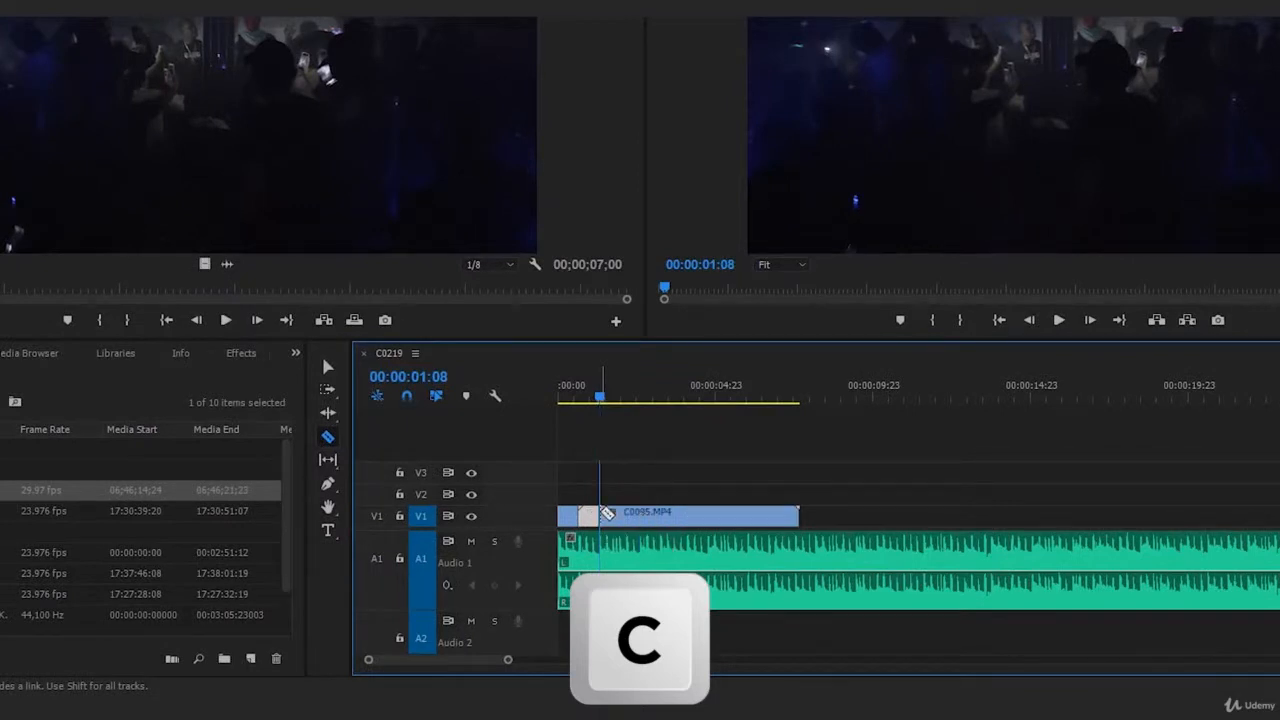
key(v)
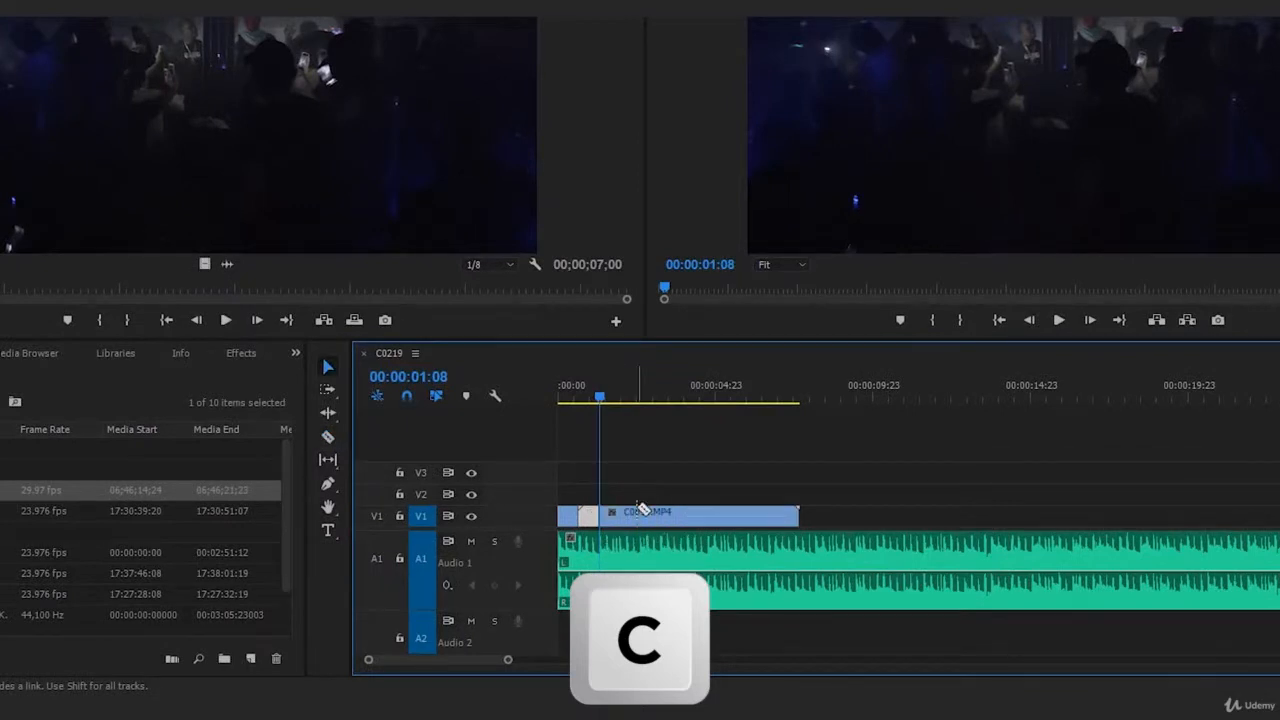
click(644, 514)
key(Delete)
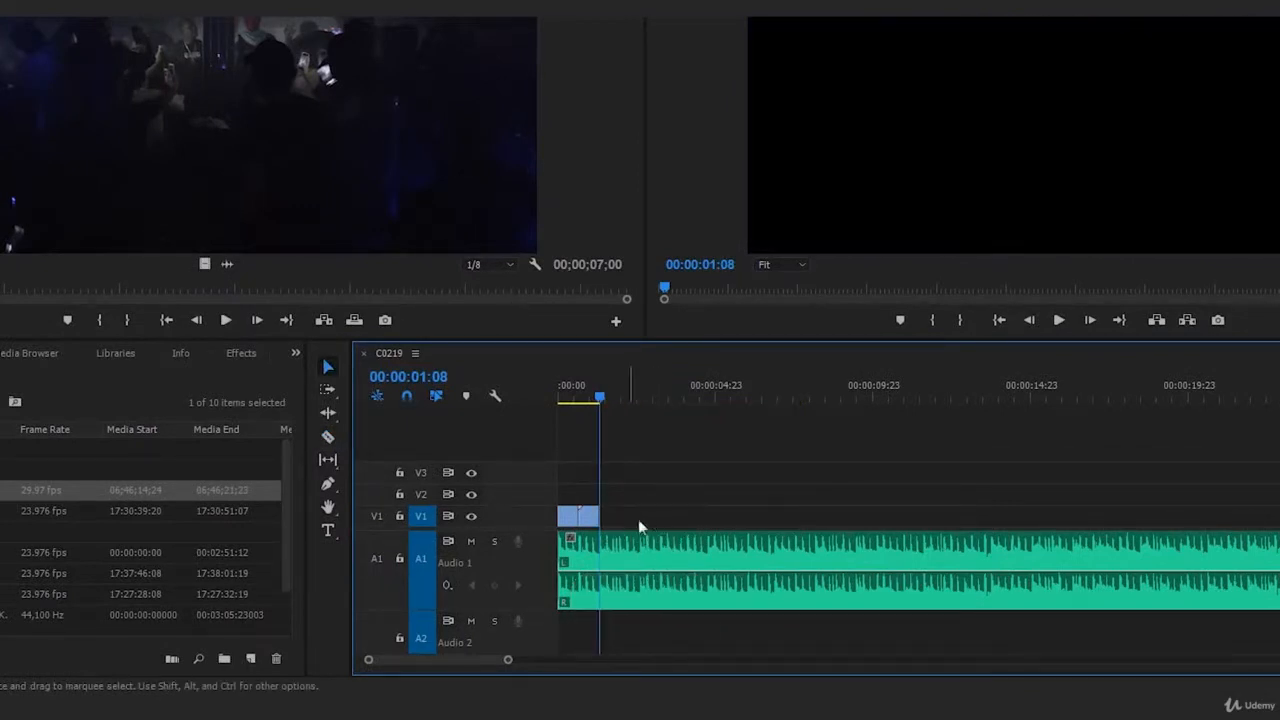
Play back the DJ and crowd clips with the music from the start of the sequence
key(Home)
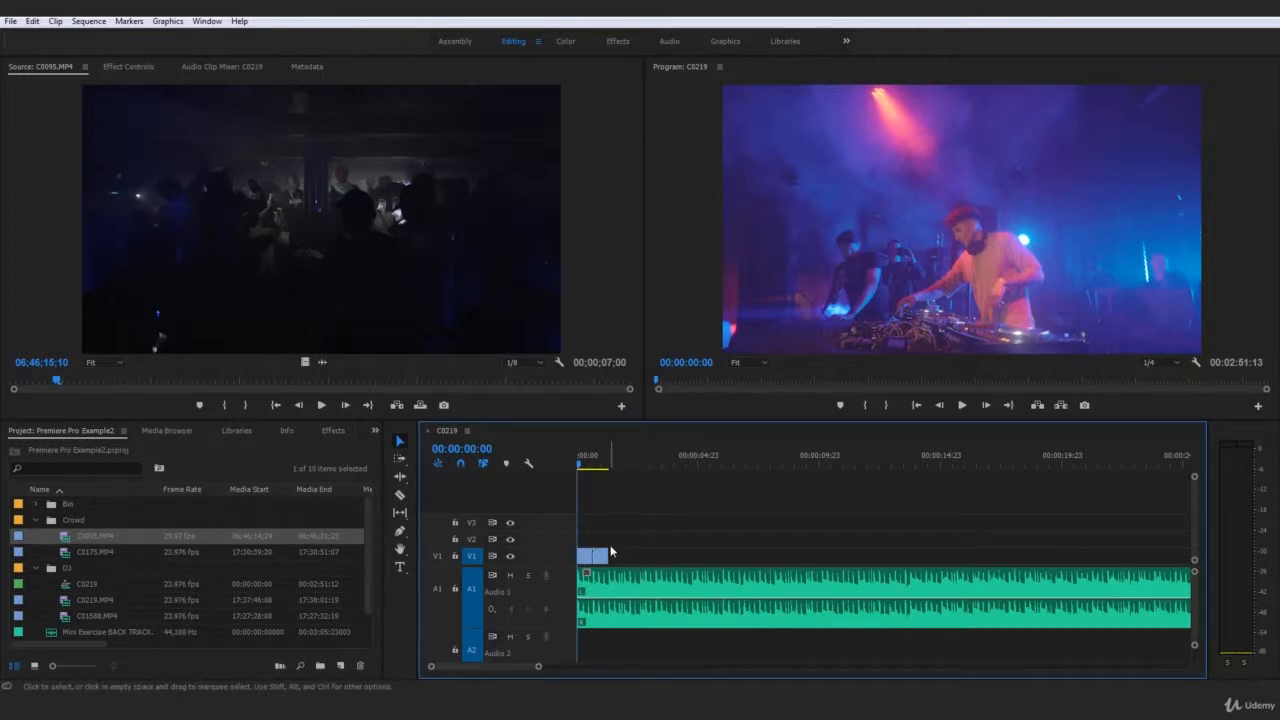
key(space)
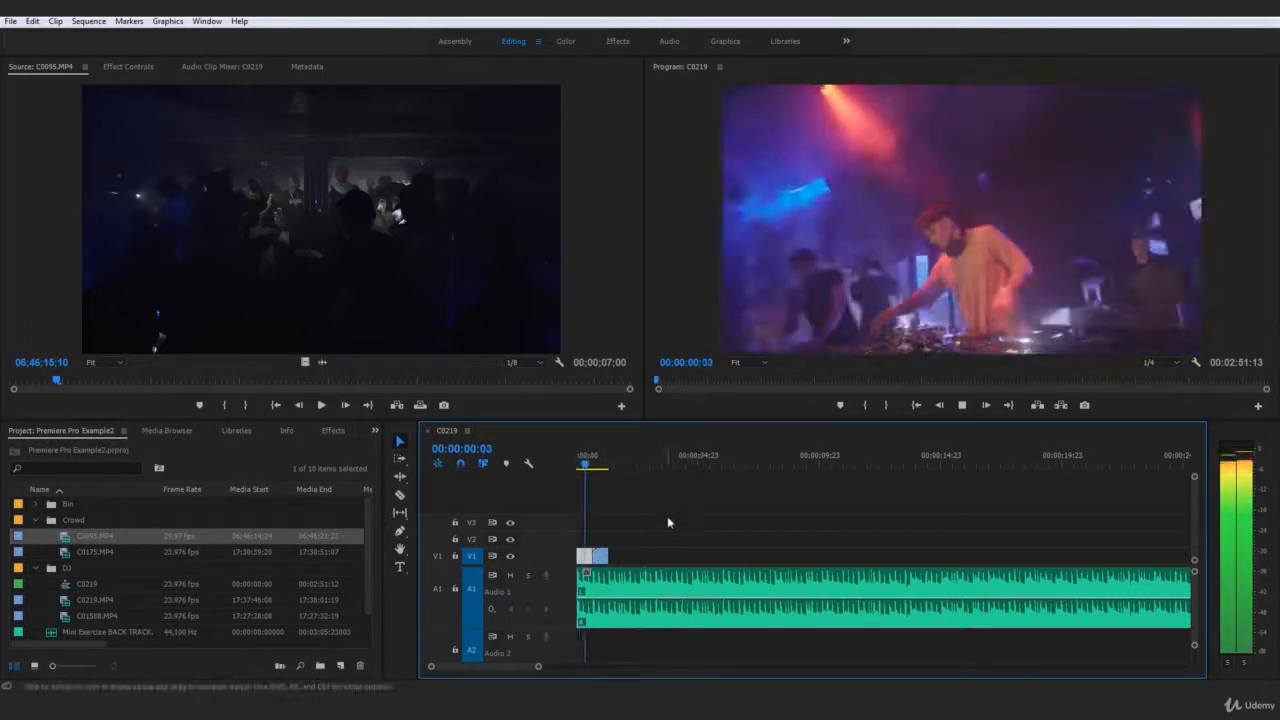
key(ctrl+a)
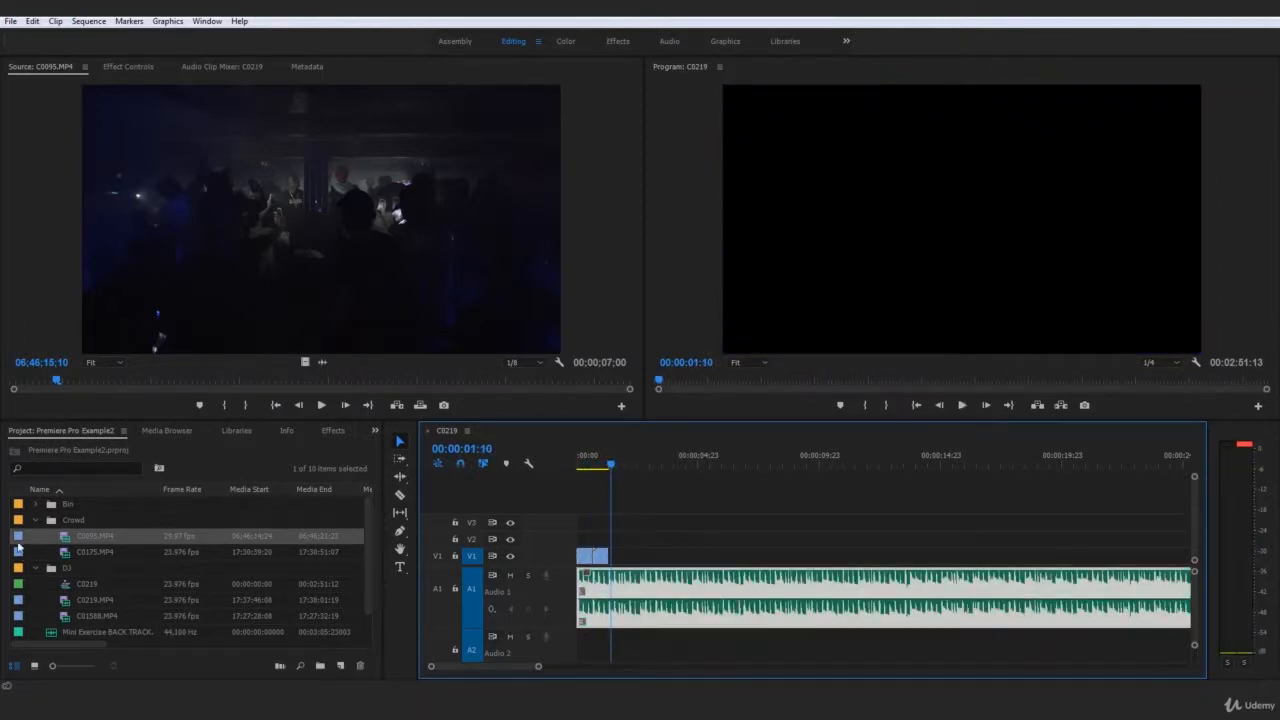
Load C0158.MP4 from the Performer bin as the source clip and move its playhead to the first frame
scroll(55, 592, down, 1)
click(40, 633)
scroll(60, 630, down, 1)
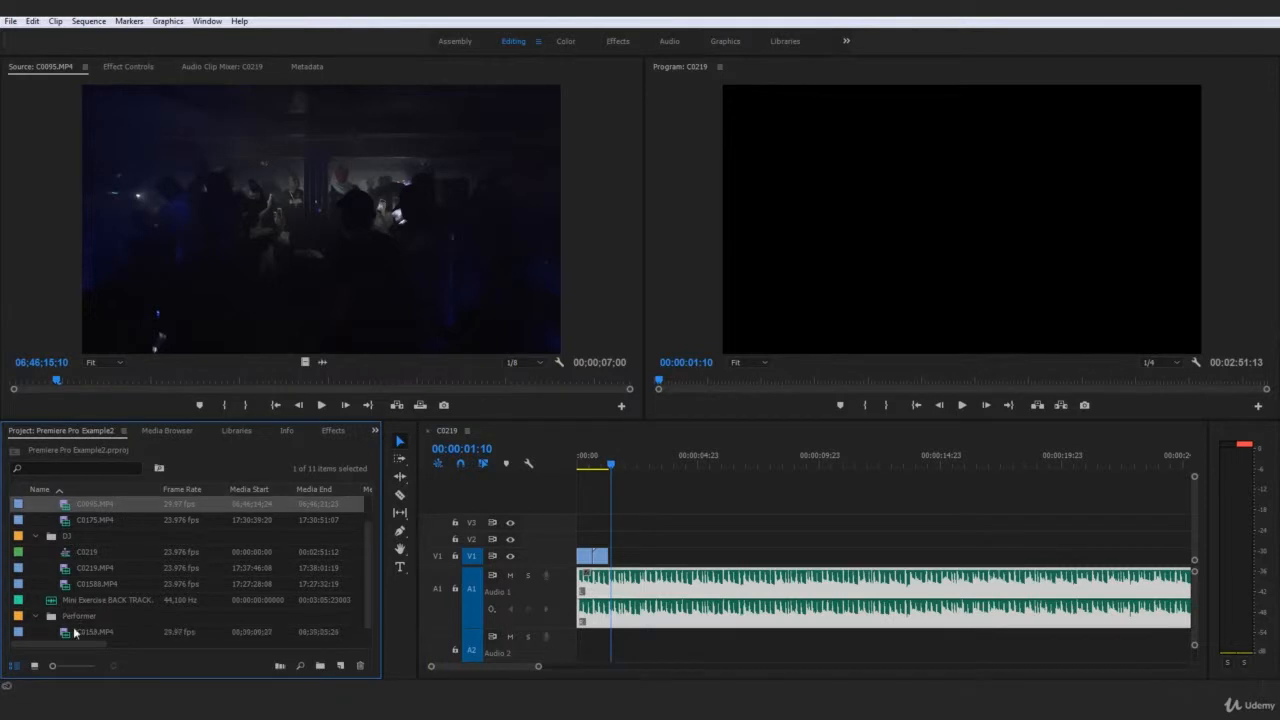
click(93, 632)
double_click(65, 632)
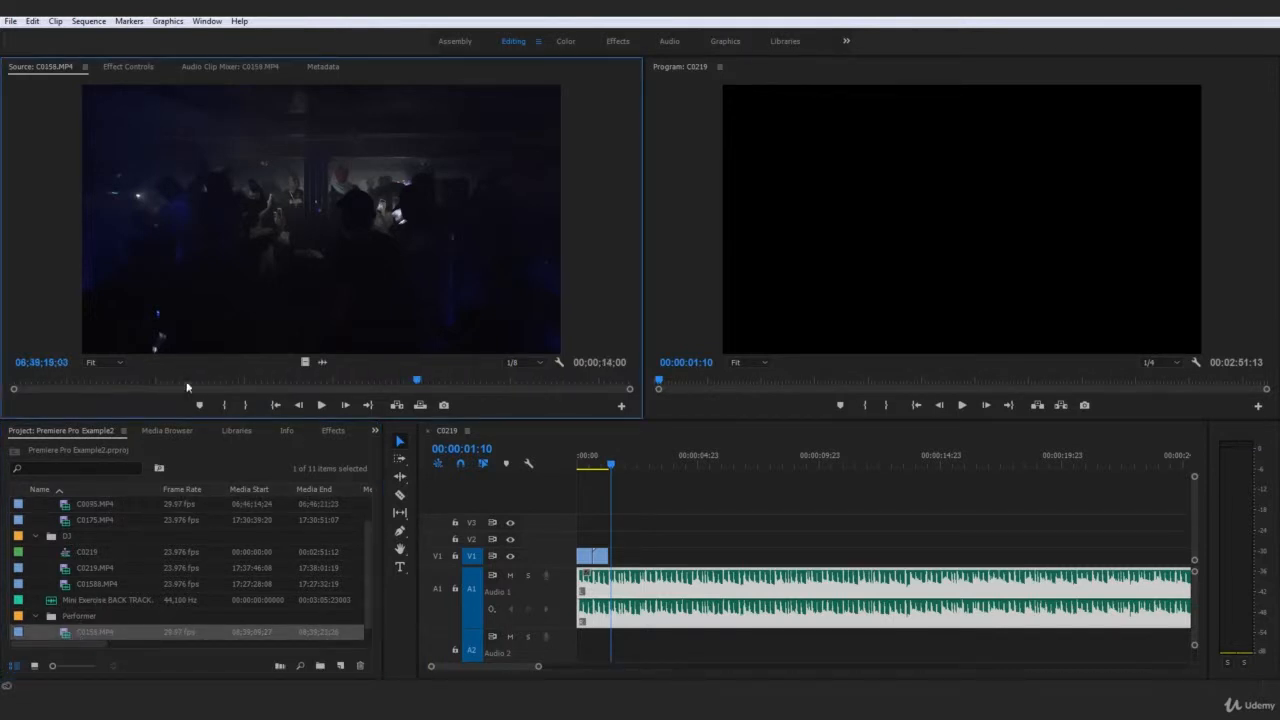
key(Home)
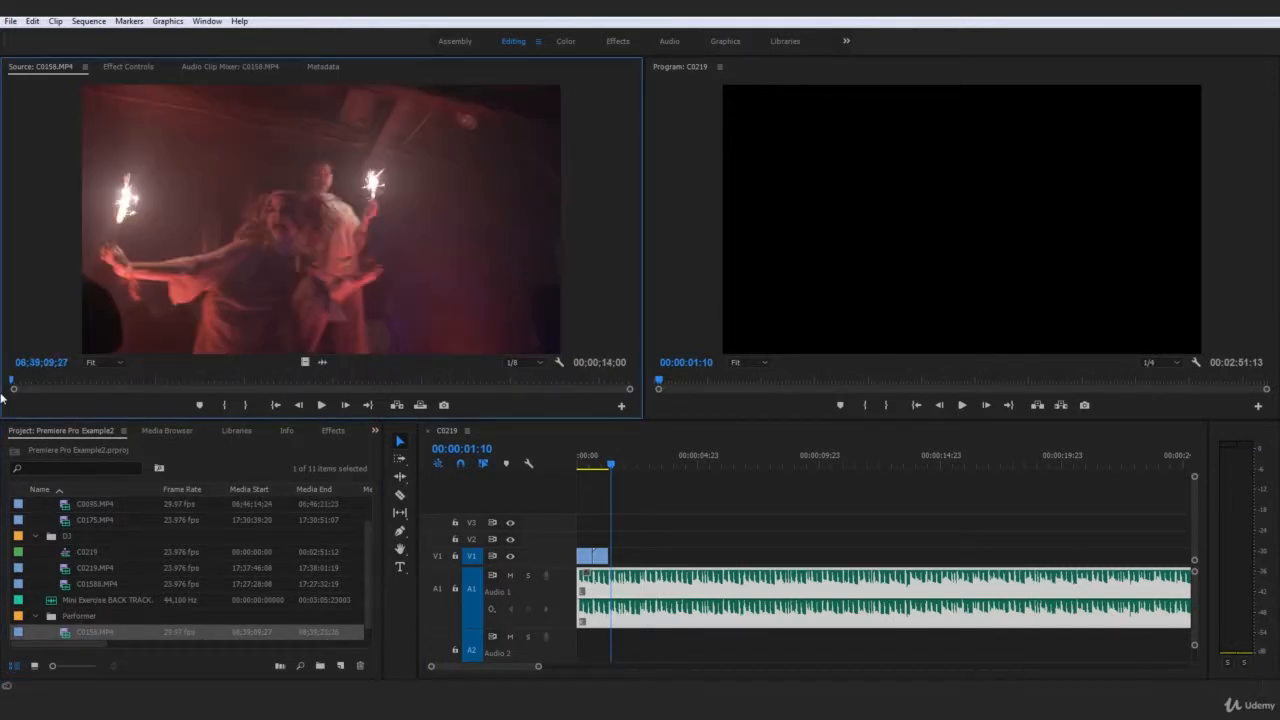
Preview the opening of C0158.MP4 and place only its video on track V1 directly after the crowd clip
key(space)
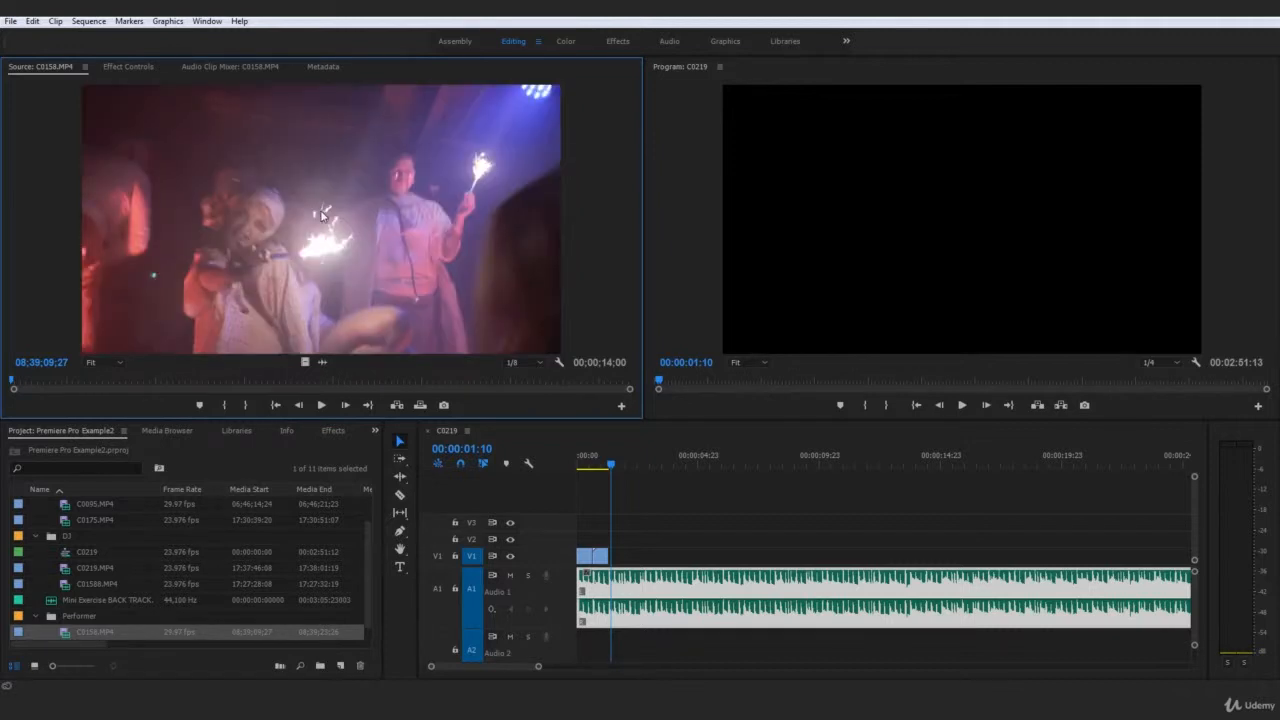
drag(34, 381, 1, 382)
key(space)
key(space)
drag(303, 363, 611, 556)
Play the sequence from the start, cut C0158.MP4 on track V1 at 00:00:02:04 and delete the portion after the cut
click(578, 465)
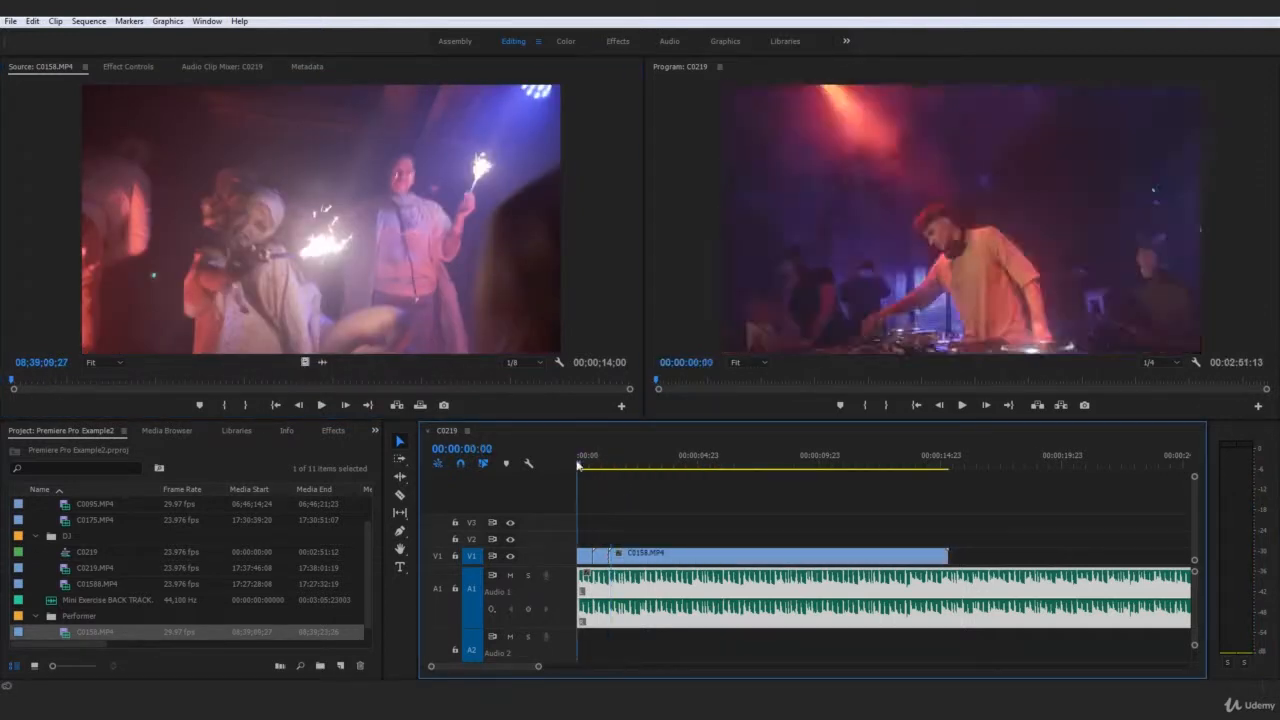
key(space)
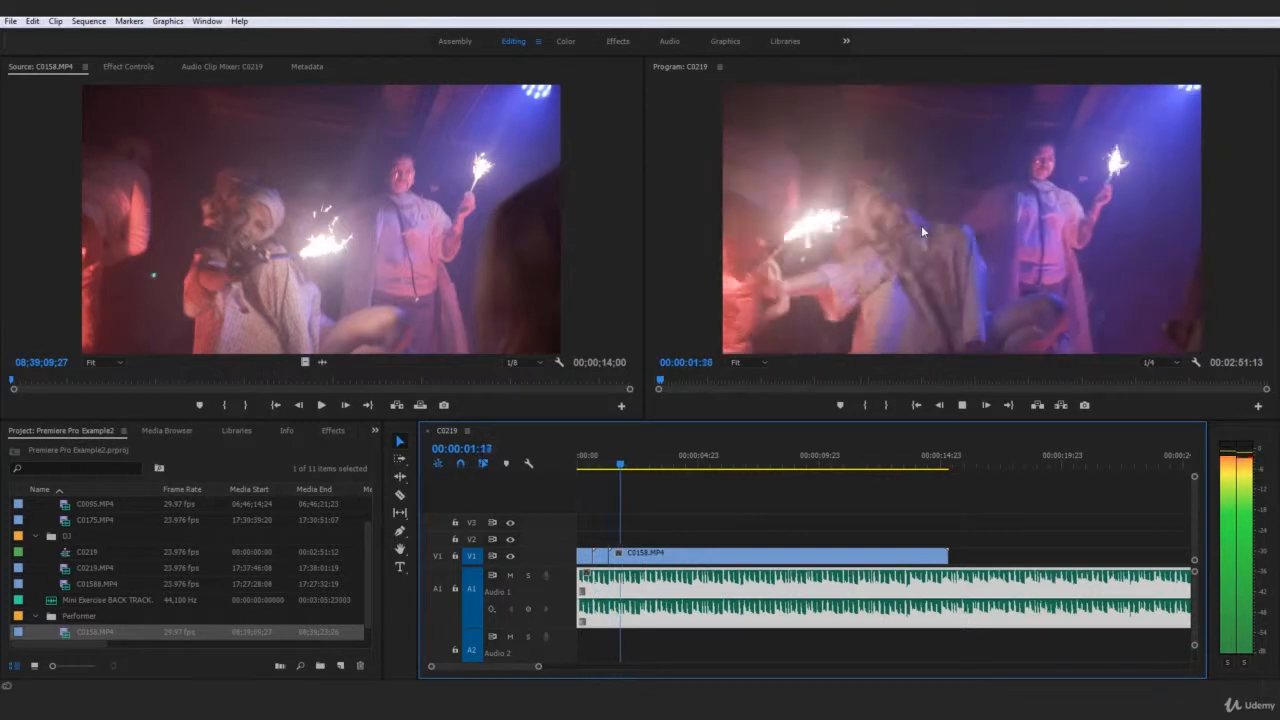
key(space)
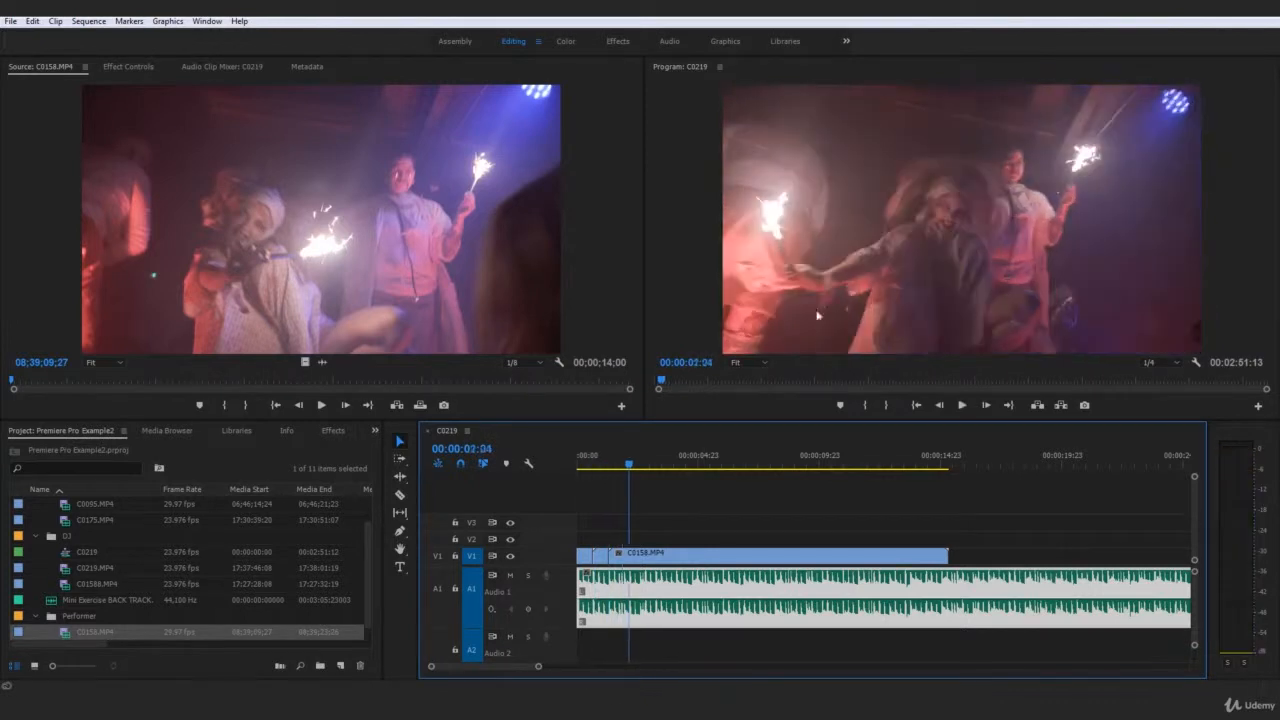
click(648, 620)
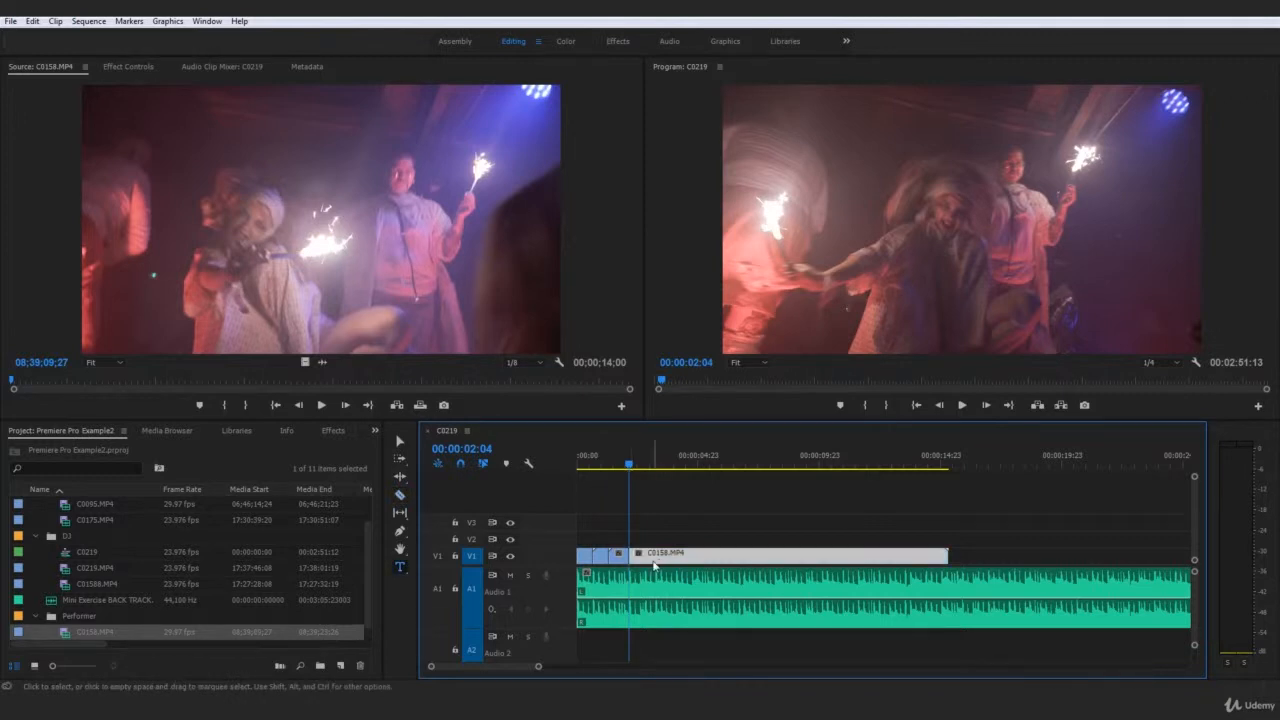
key(Delete)
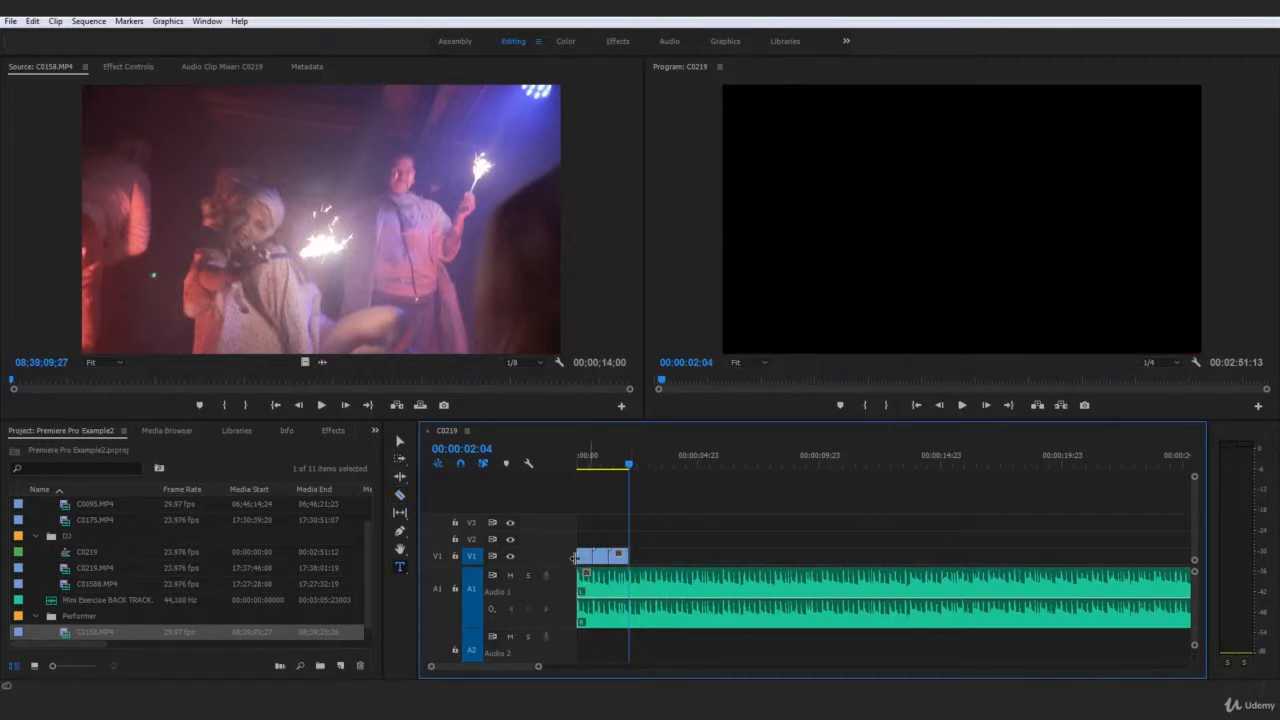
Load C01588.MP4 from the DJ bin as the source clip, preview its opening and return to its first frame
double_click(63, 585)
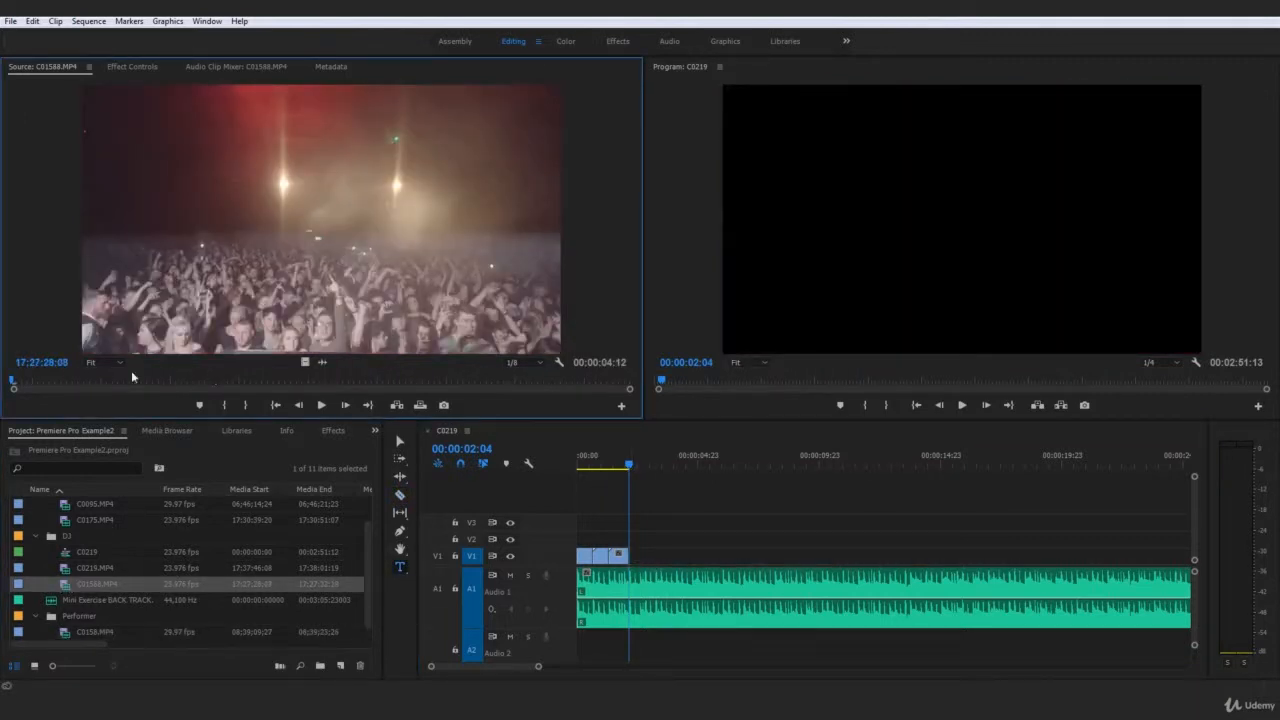
key(space)
key(space)
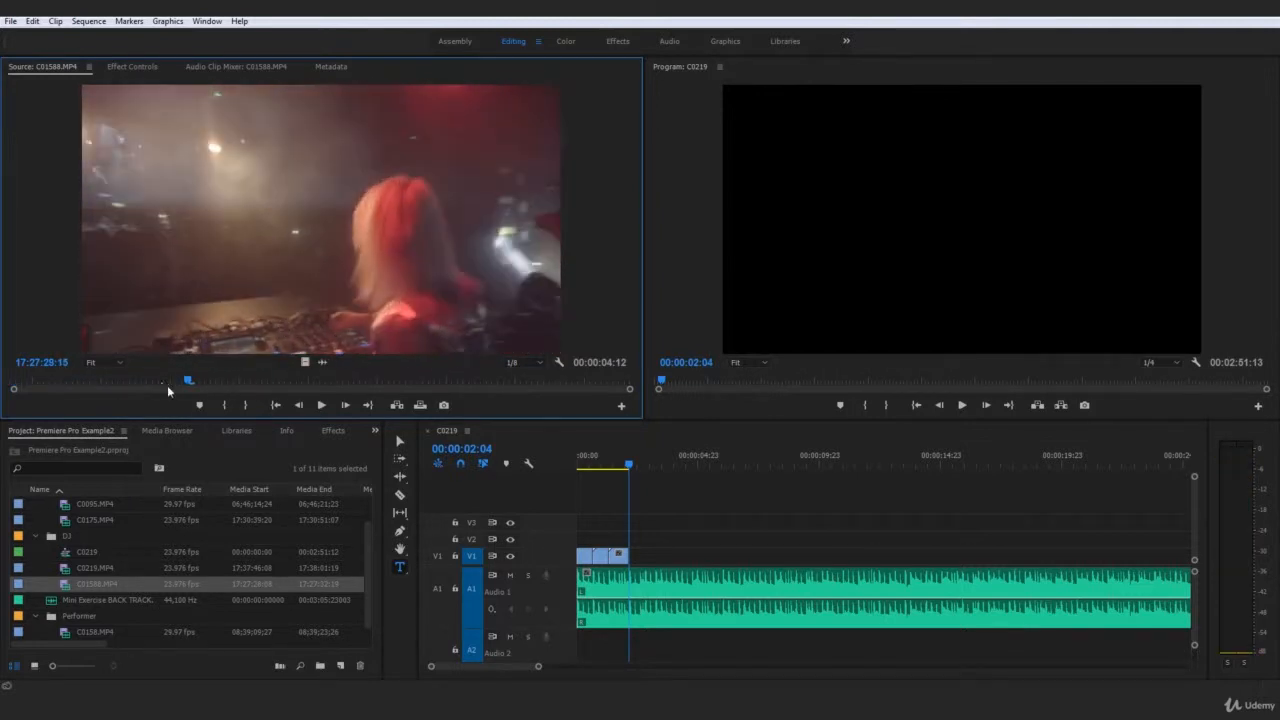
drag(167, 385, 3, 386)
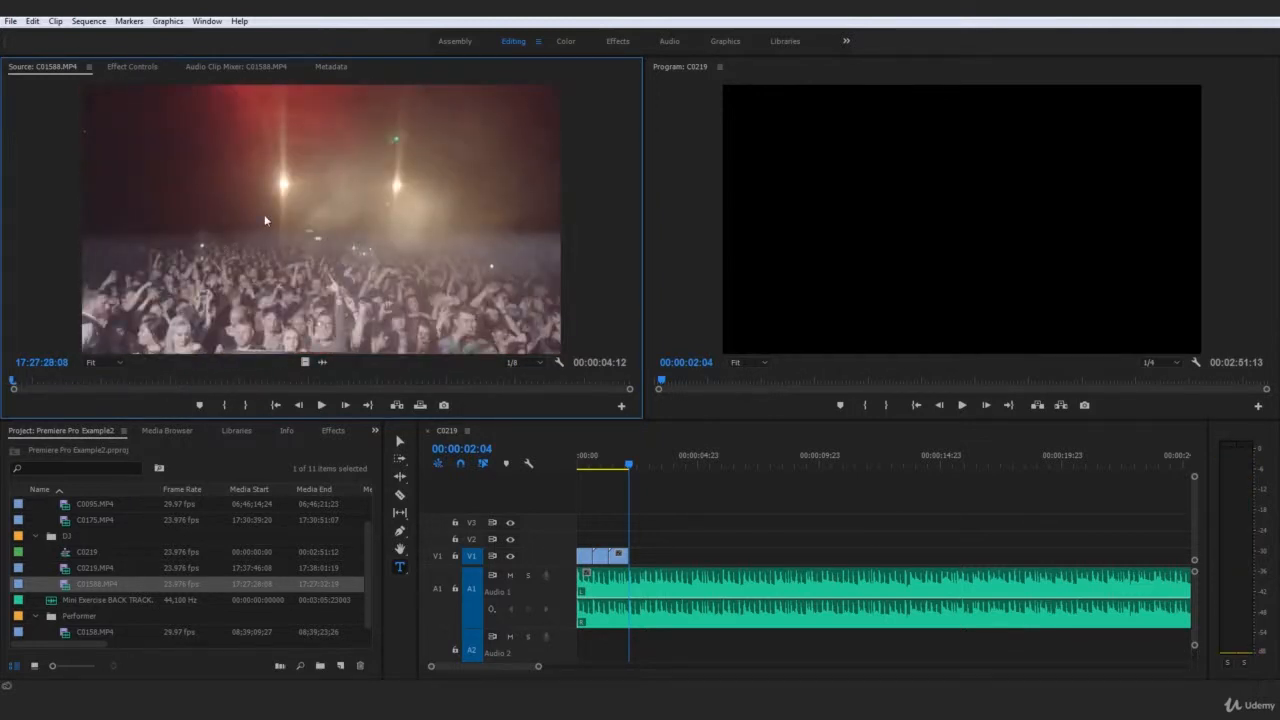
Preview C01588.MP4 and place only its video on track V1 at 00:00:02:04, directly after the performer clip
key(space)
key(space)
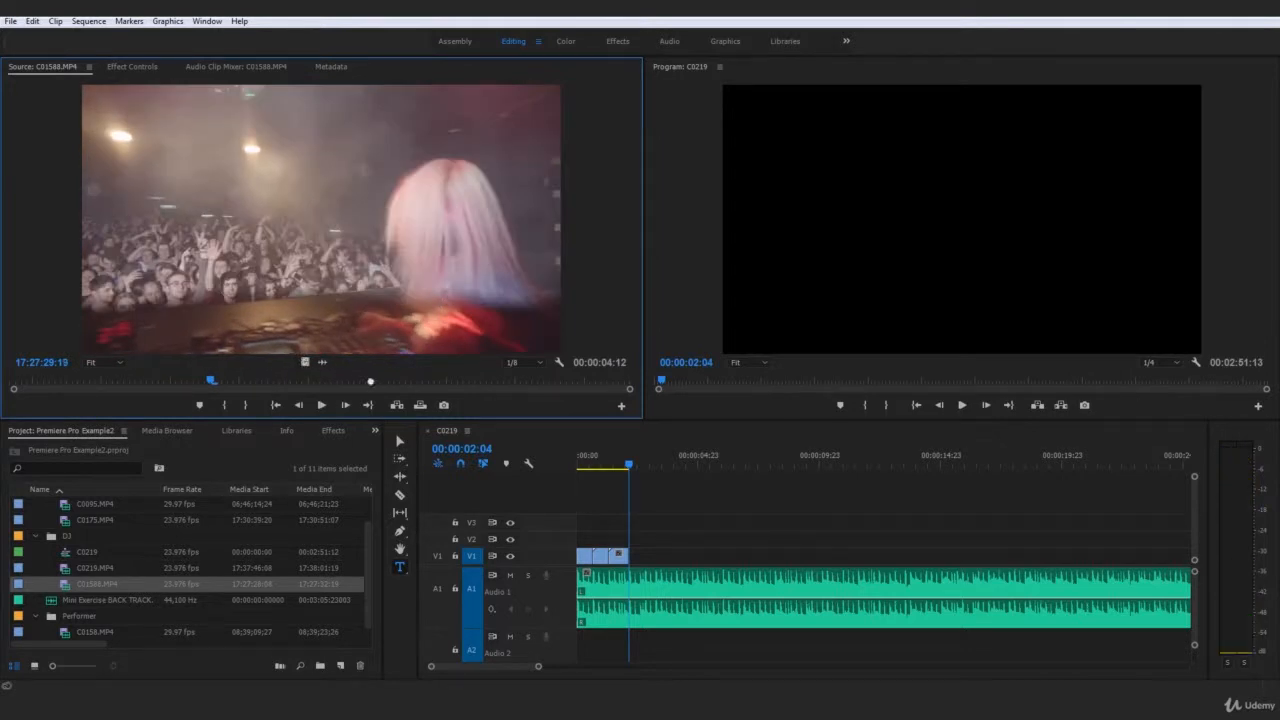
drag(648, 508, 638, 556)
drag(191, 388, 2, 390)
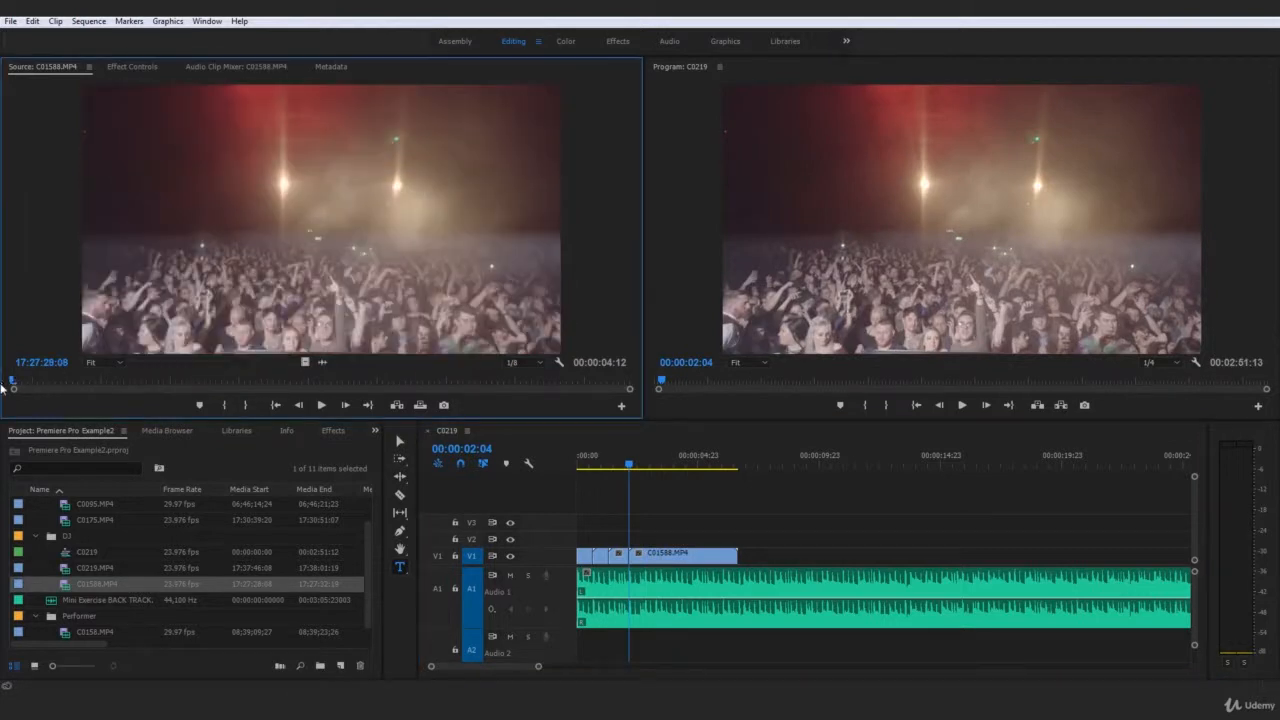
click(786, 518)
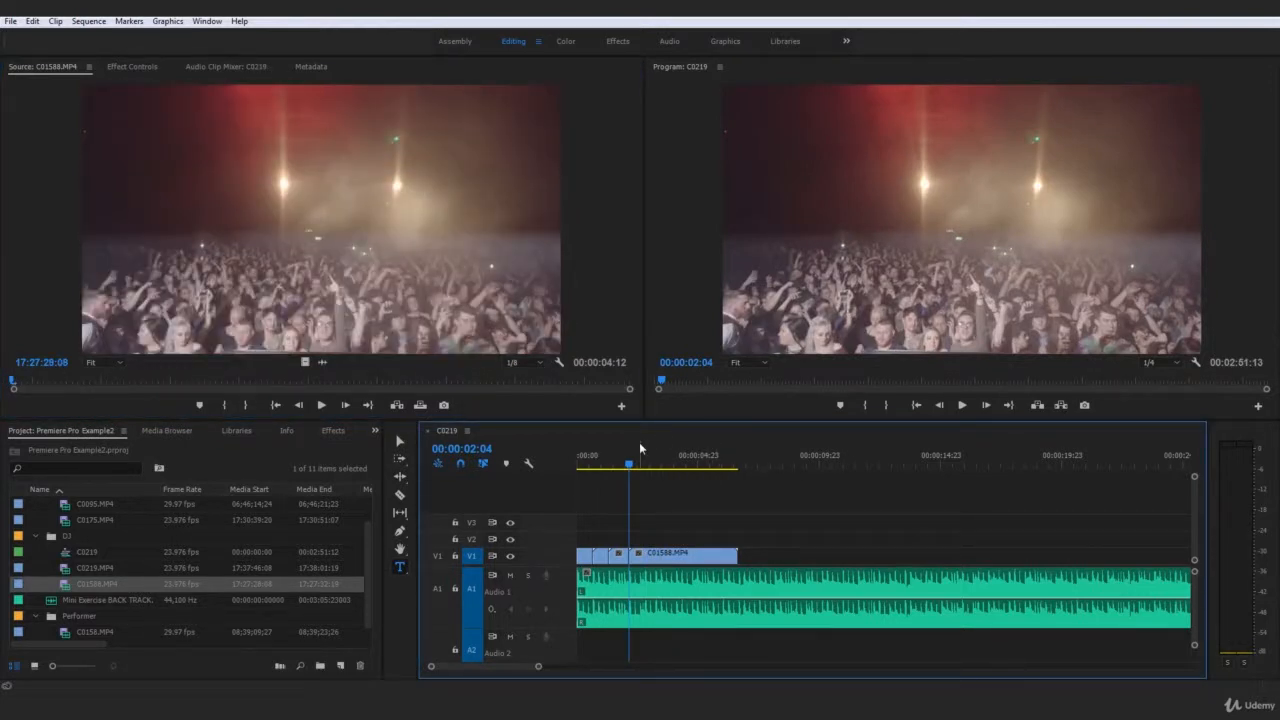
Replay the opening of the C01588.MP4 source clip from its first frame to judge the camera movement
click(130, 297)
key(space)
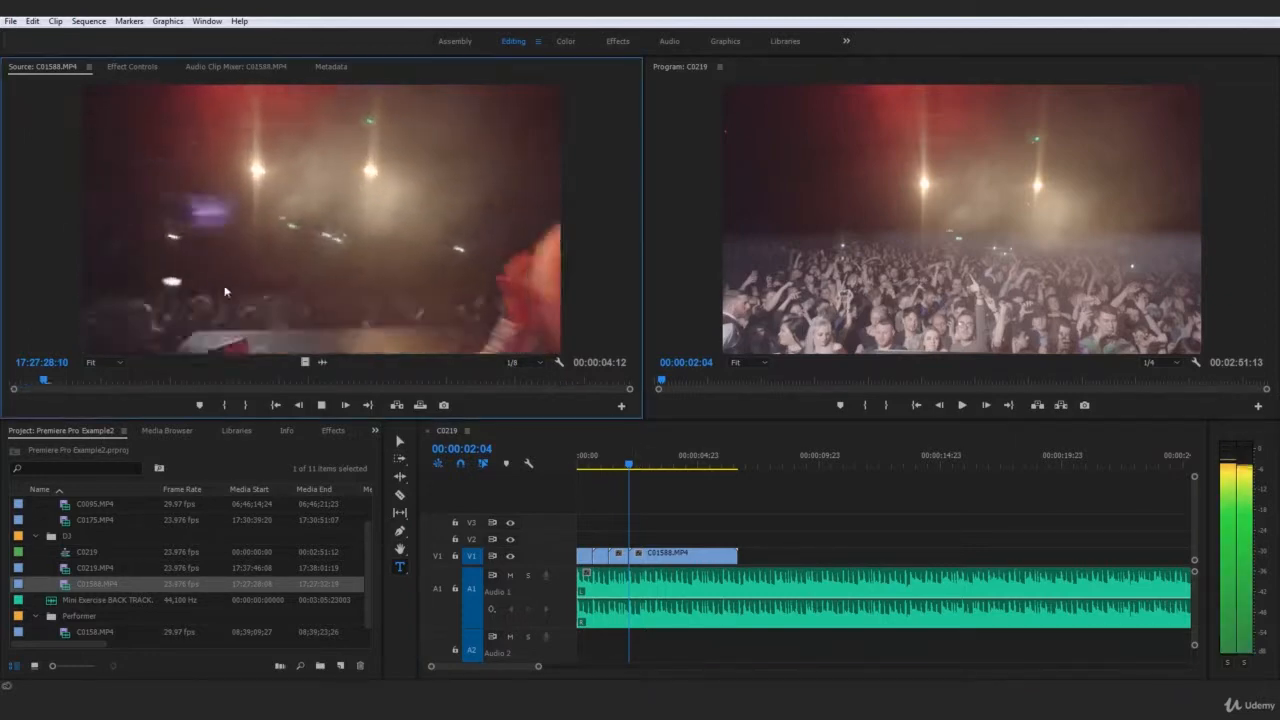
drag(89, 381, 8, 382)
key(space)
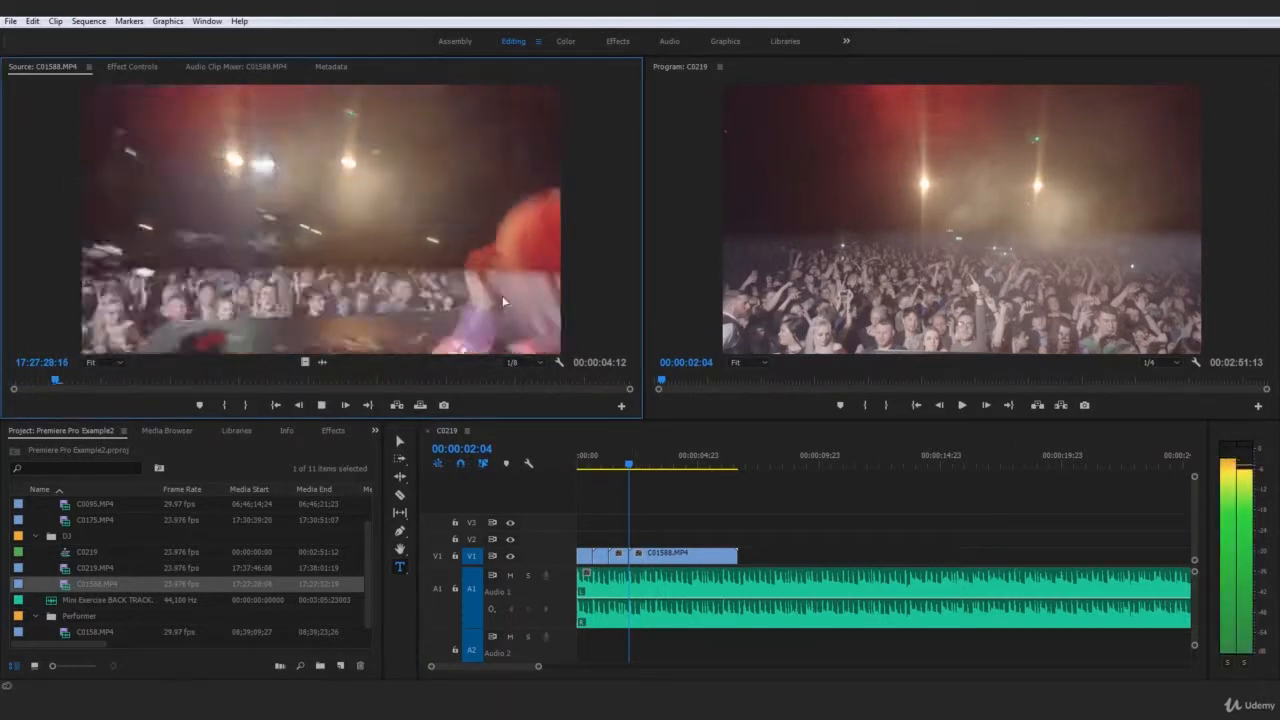
key(space)
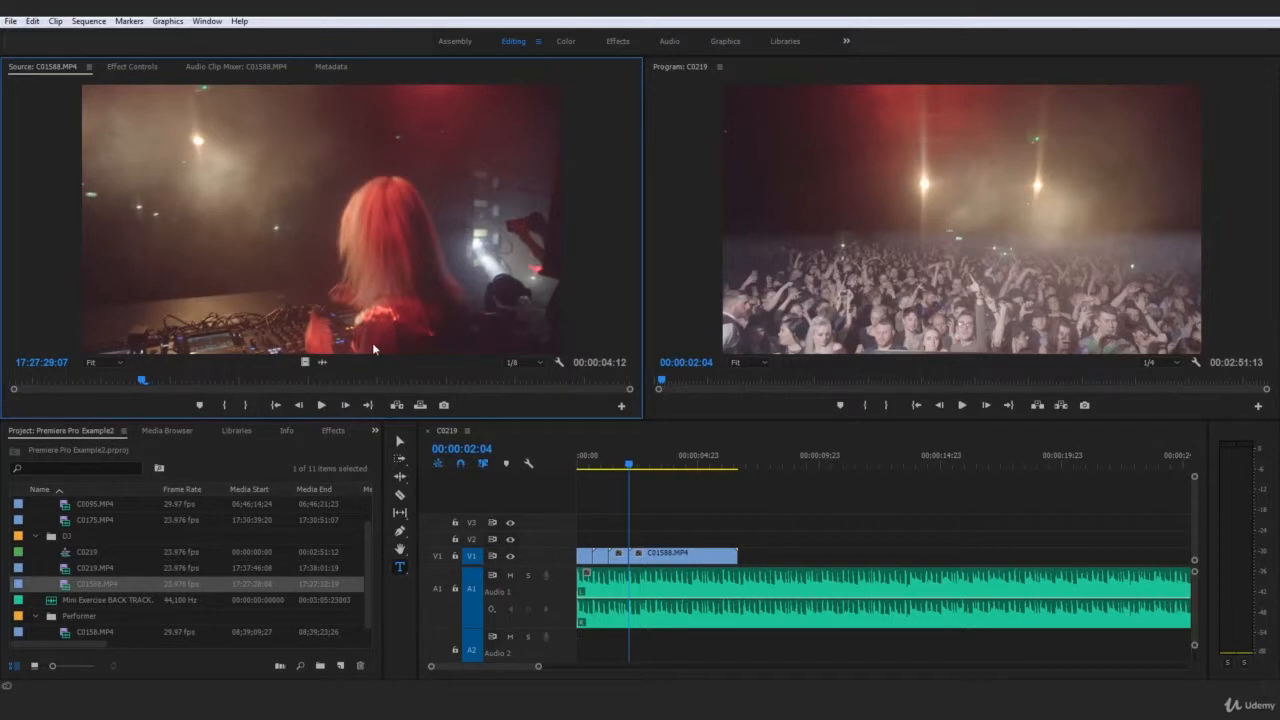
Play the sequence from 00:00:02:04, cut C01588.MP4 on track V1 at 00:00:02:19 and delete the portion after the cut
click(672, 502)
key(space)
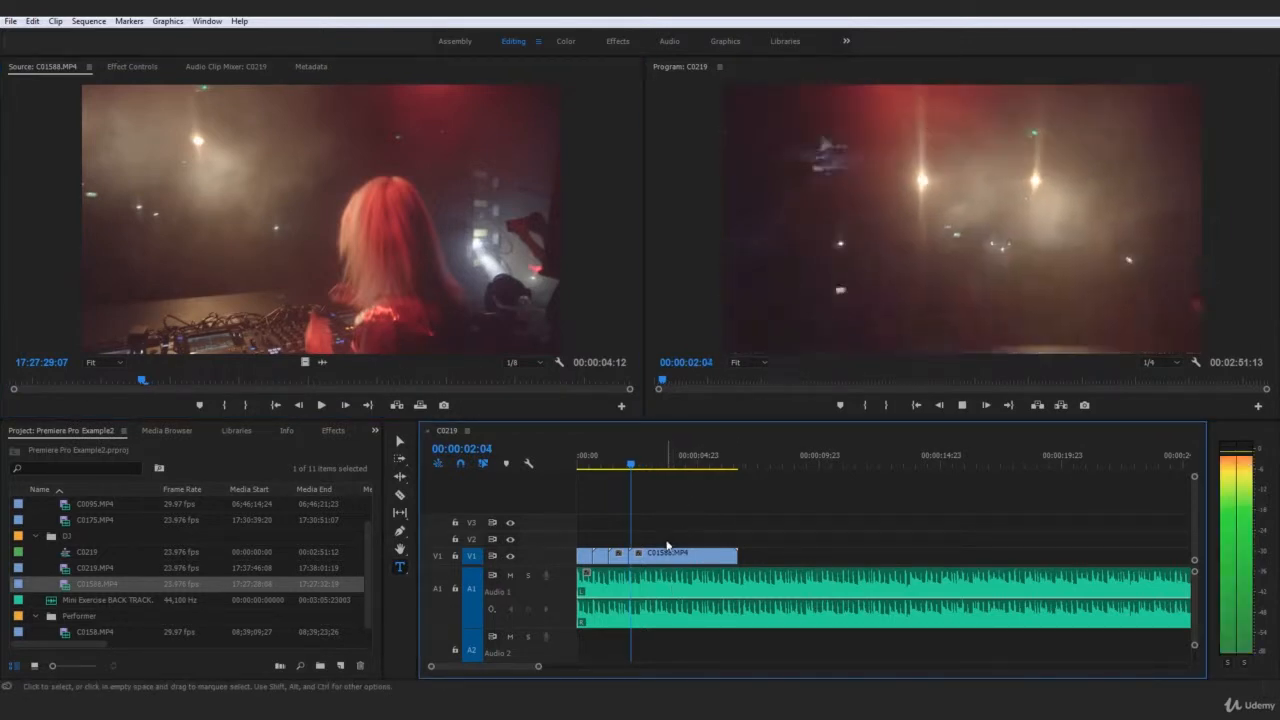
key(space)
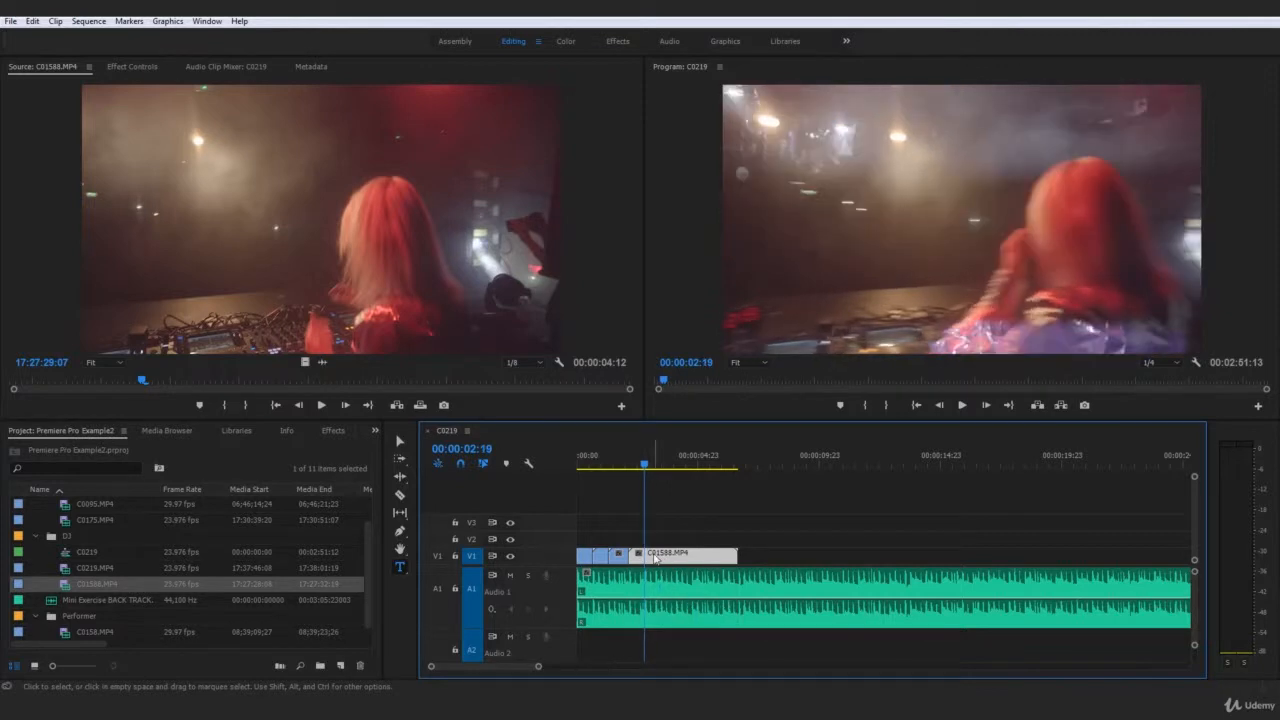
key(Delete)
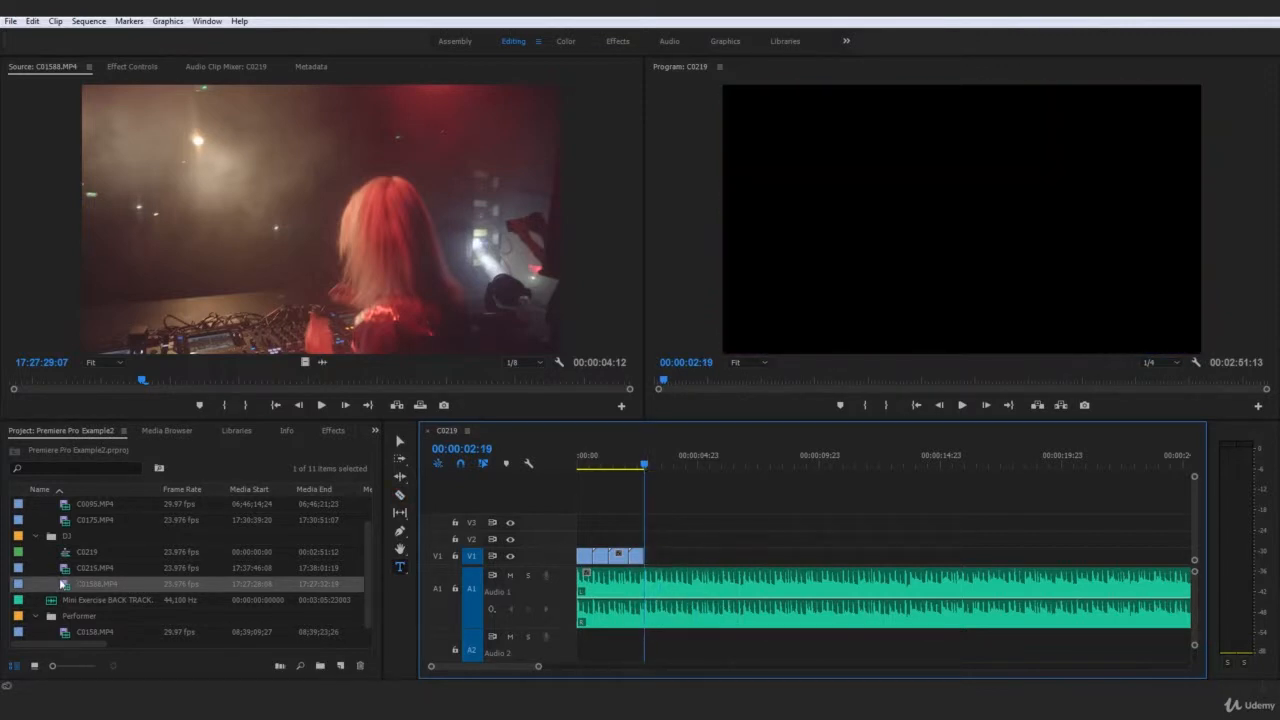
Load C0175.MP4 from the Crowd bin as the source clip and preview it from its first frame
scroll(96, 565, up, 2)
double_click(90, 551)
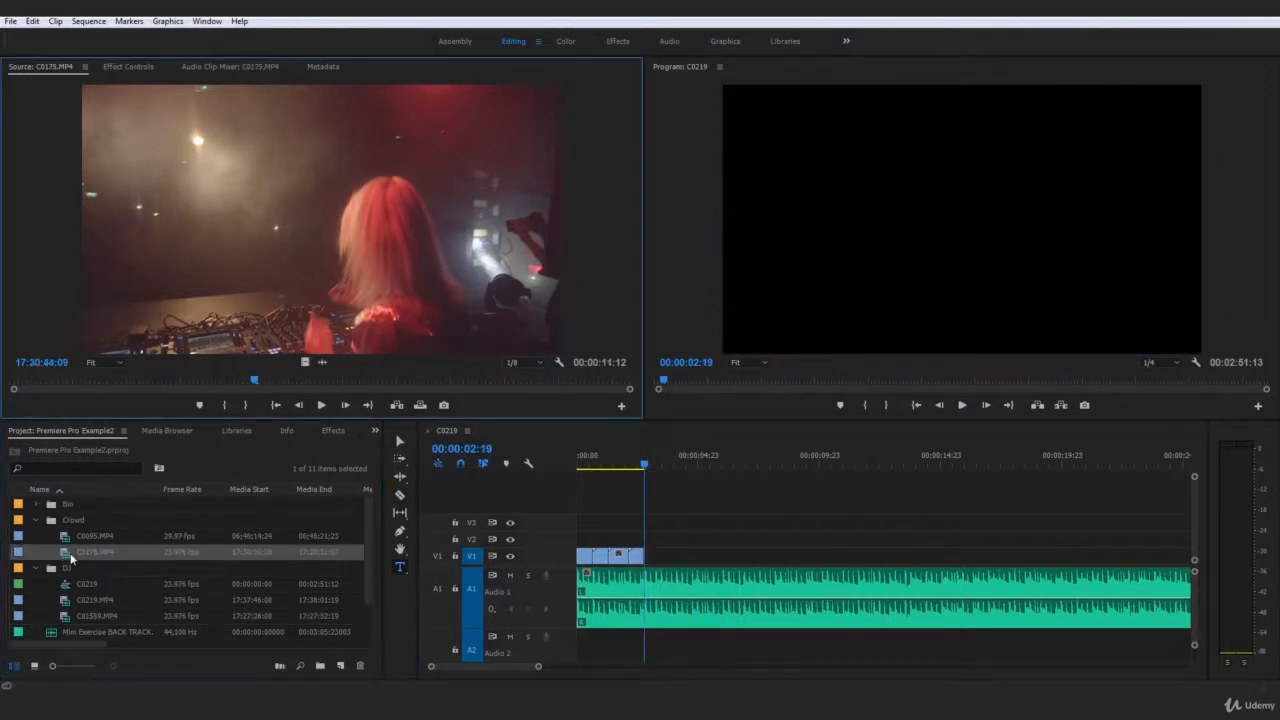
drag(256, 382, 3, 371)
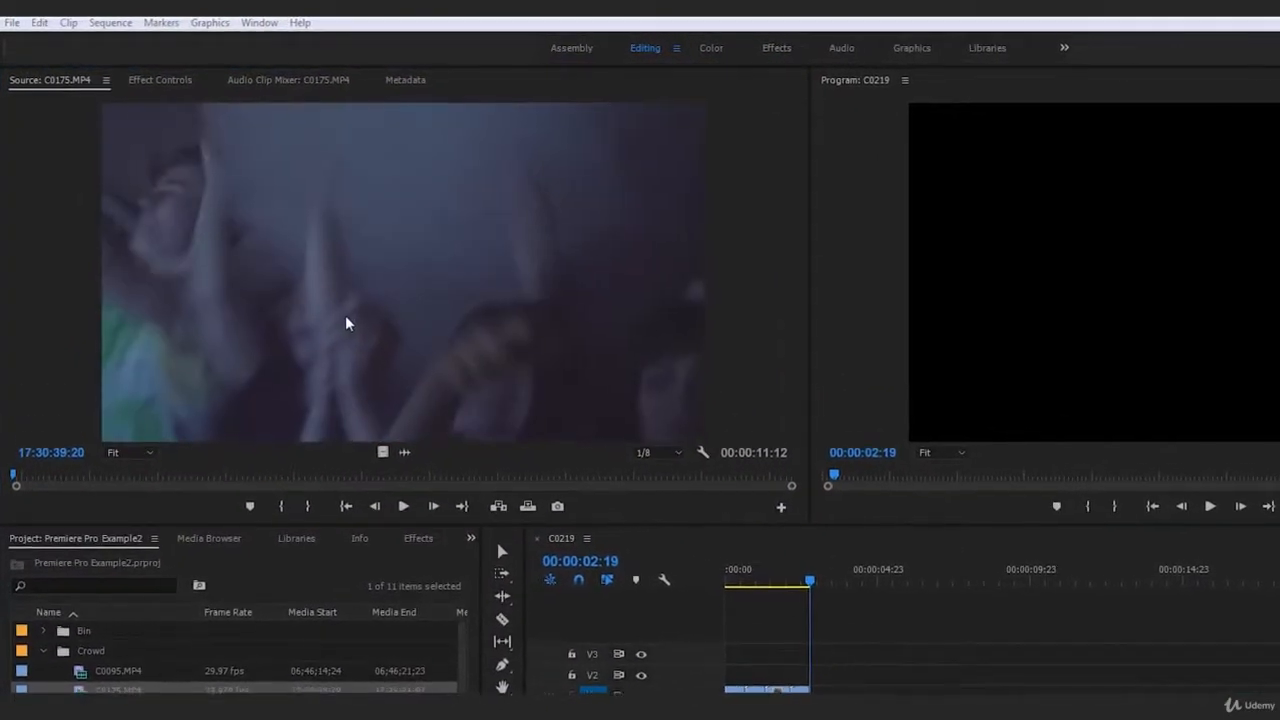
key(space)
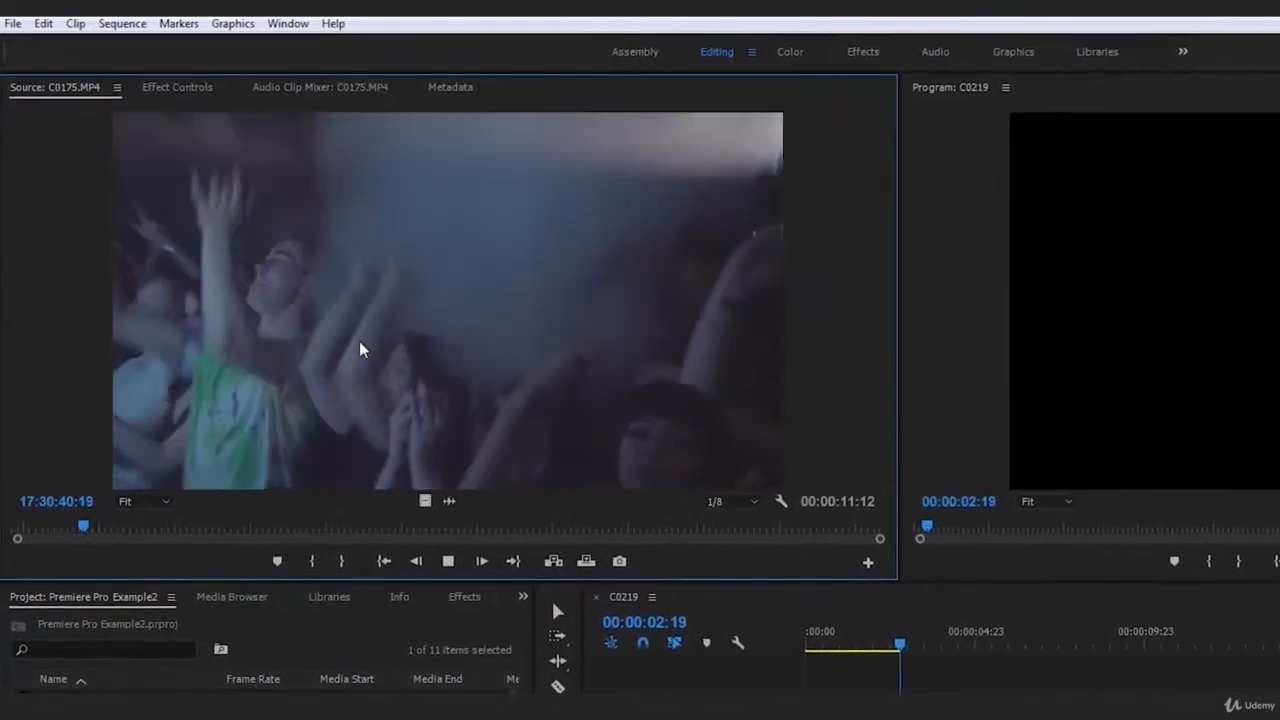
key(space)
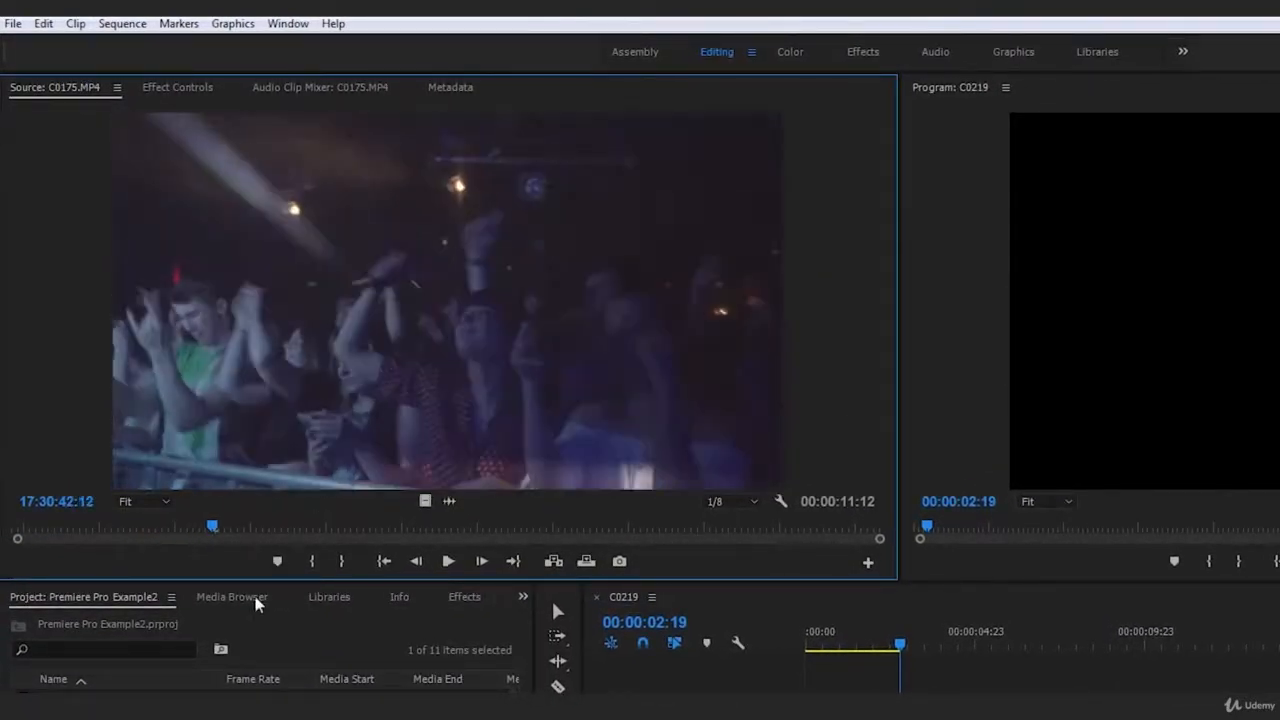
Mark an In point at 17:30:40:13 in C0175.MP4 and place only its video on track V1 at 00:00:02:19
drag(229, 521, 67, 531)
key(i)
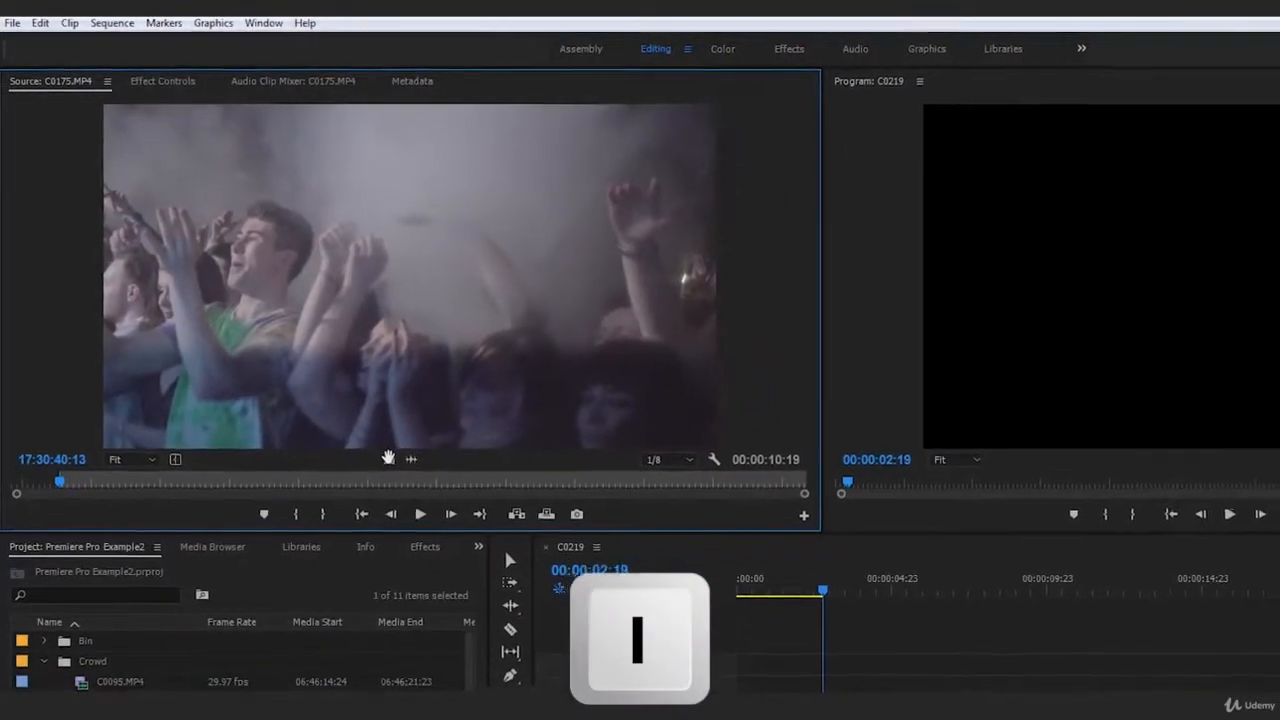
drag(388, 459, 830, 709)
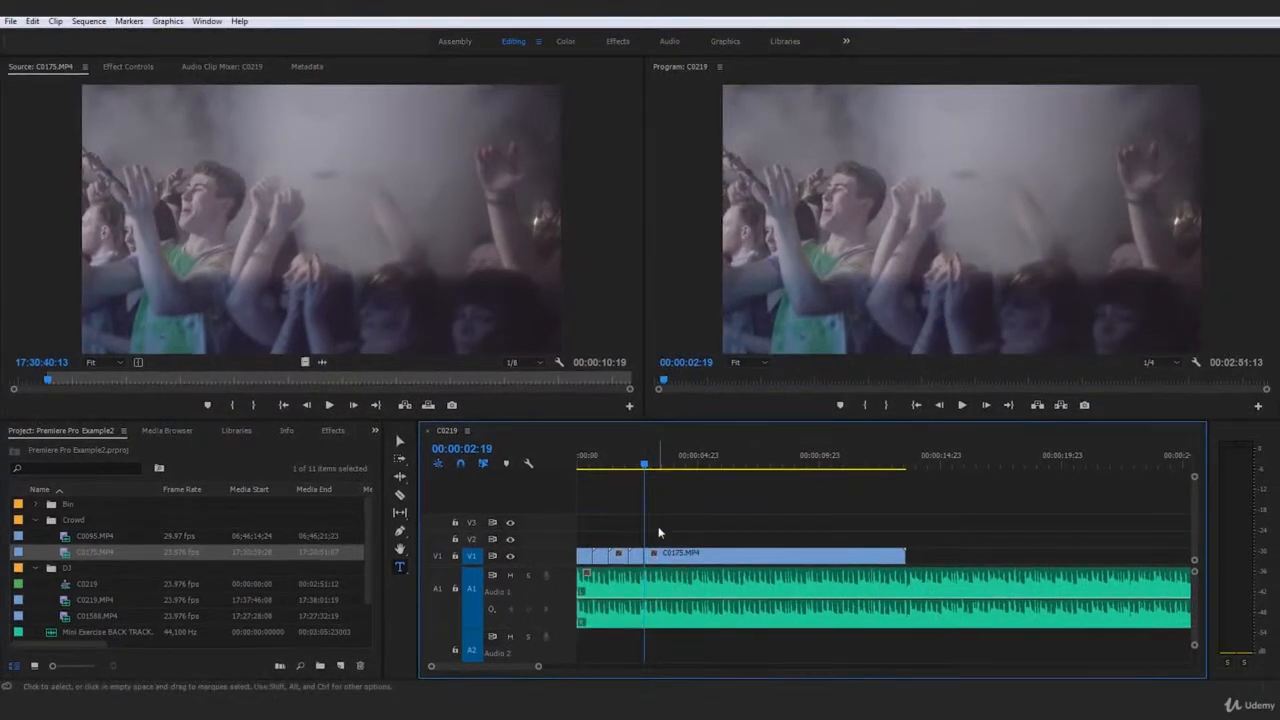
Play the new crowd clip, cut it at 00:00:03:11, delete the portion after the cut and return to the sequence start
key(space)
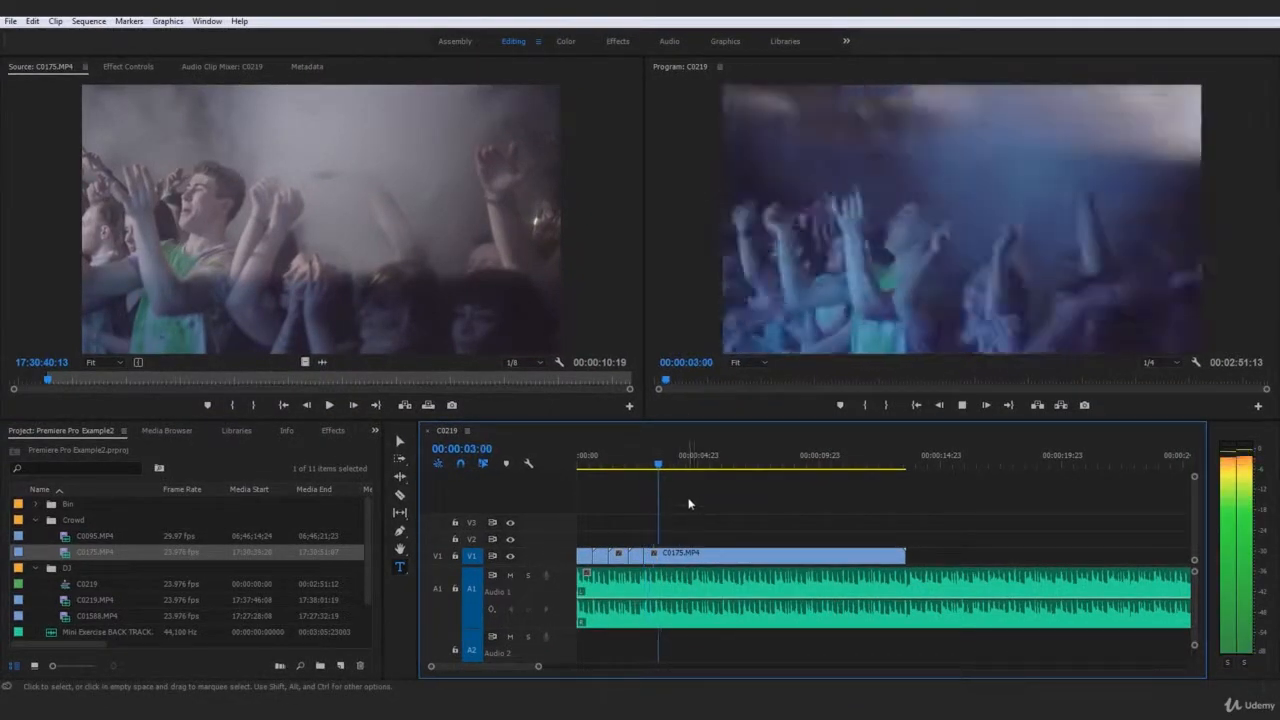
drag(668, 461, 662, 485)
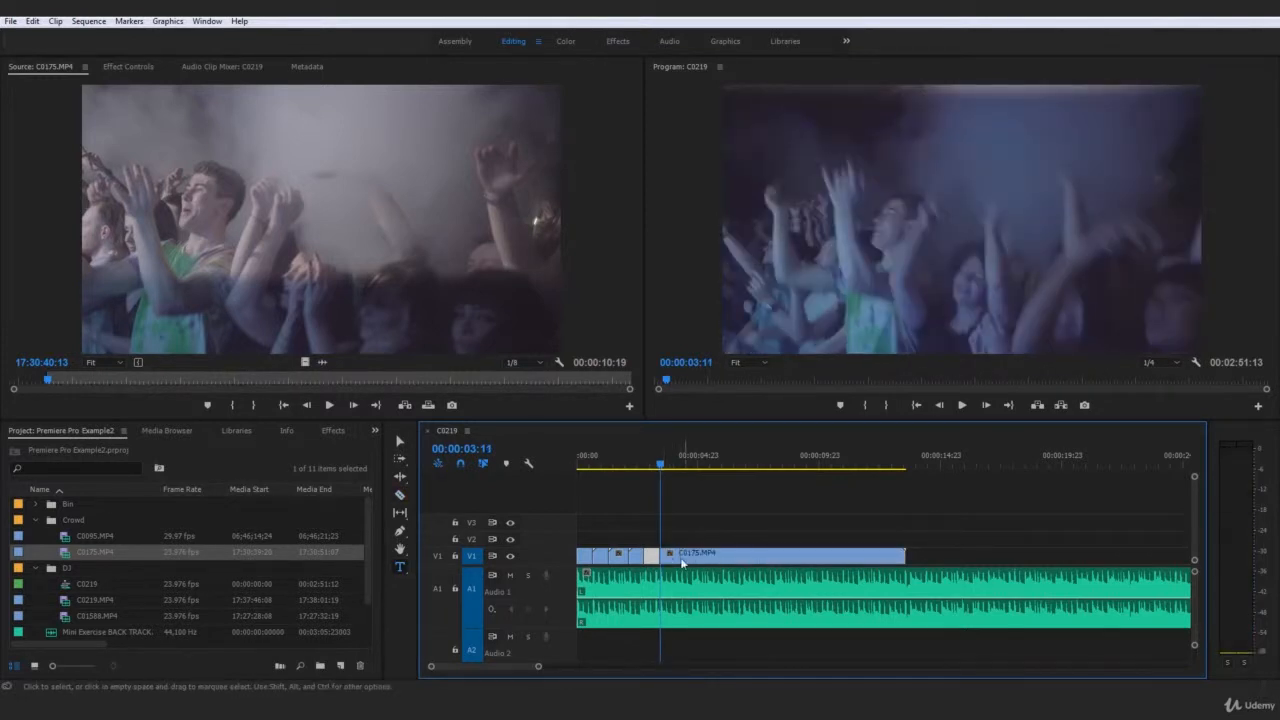
key(Delete)
key(Home)
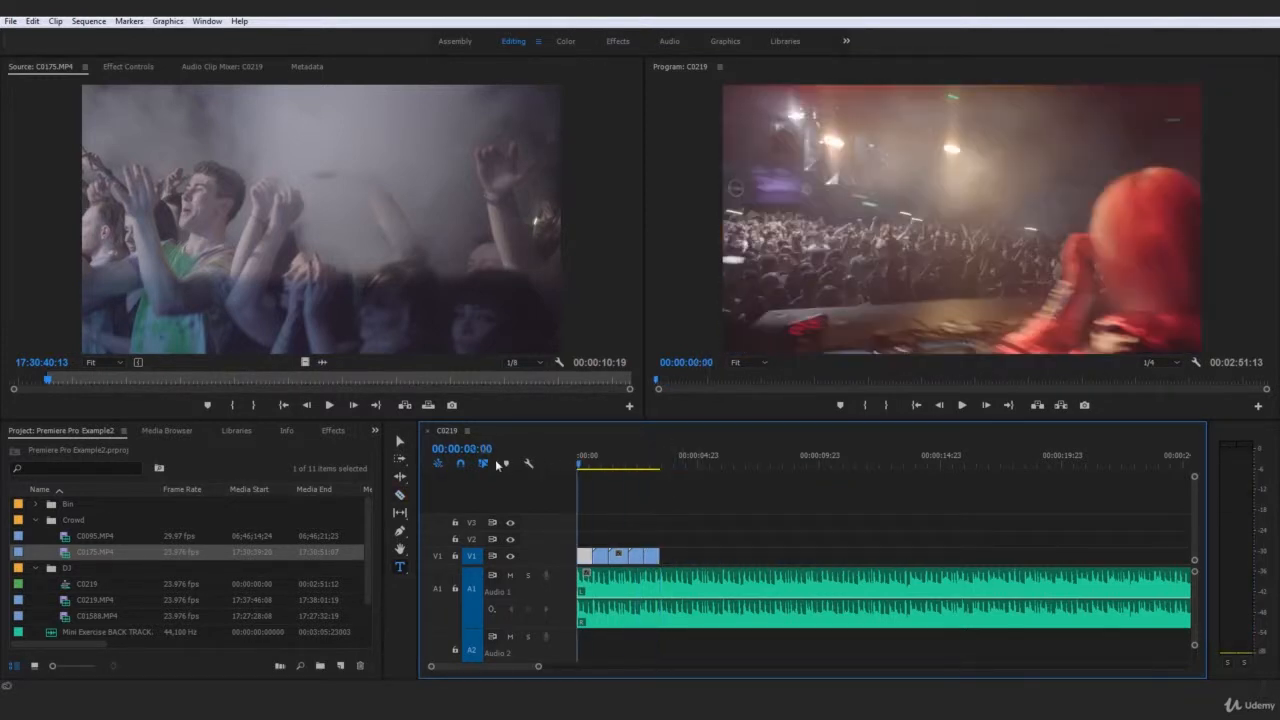
Try splitting the backing track on A1 near the end of the last video clip, then undo the split
key(c)
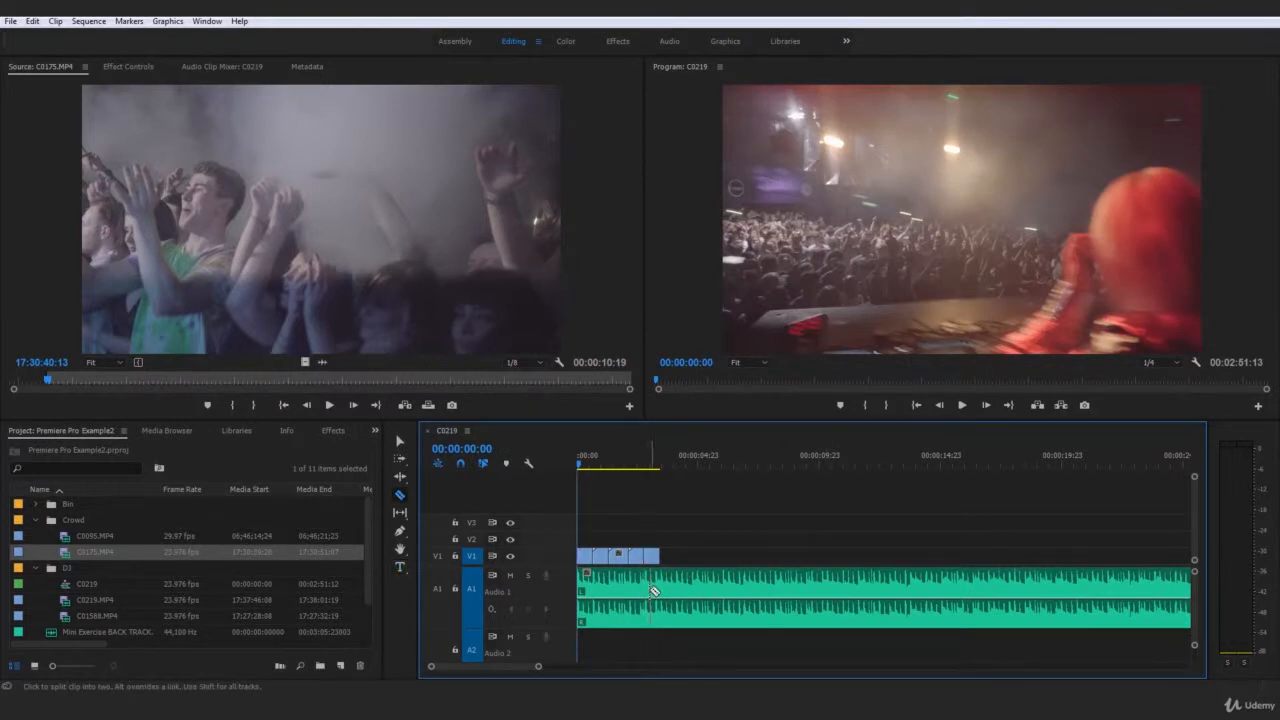
click(664, 587)
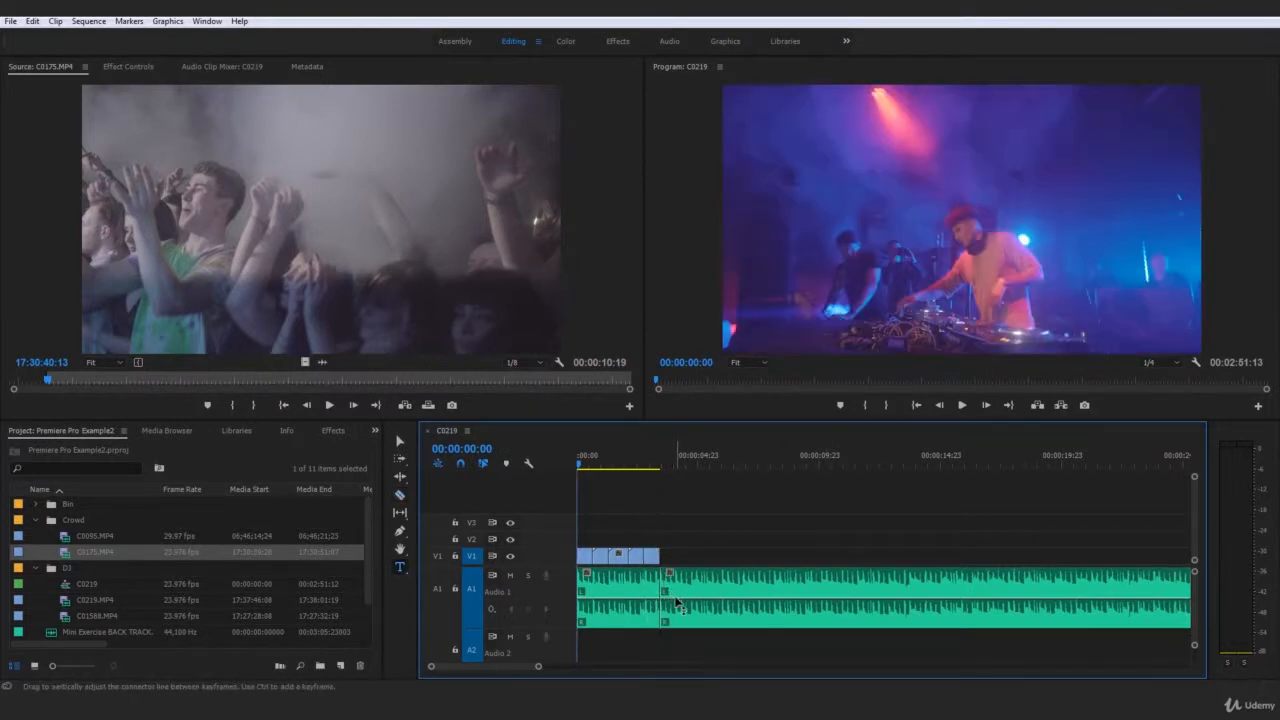
key(ctrl+z)
Cut the backing track on A1 slightly past the last video clip, at about 00:00:03:16, and delete the portion after the cut
key(c)
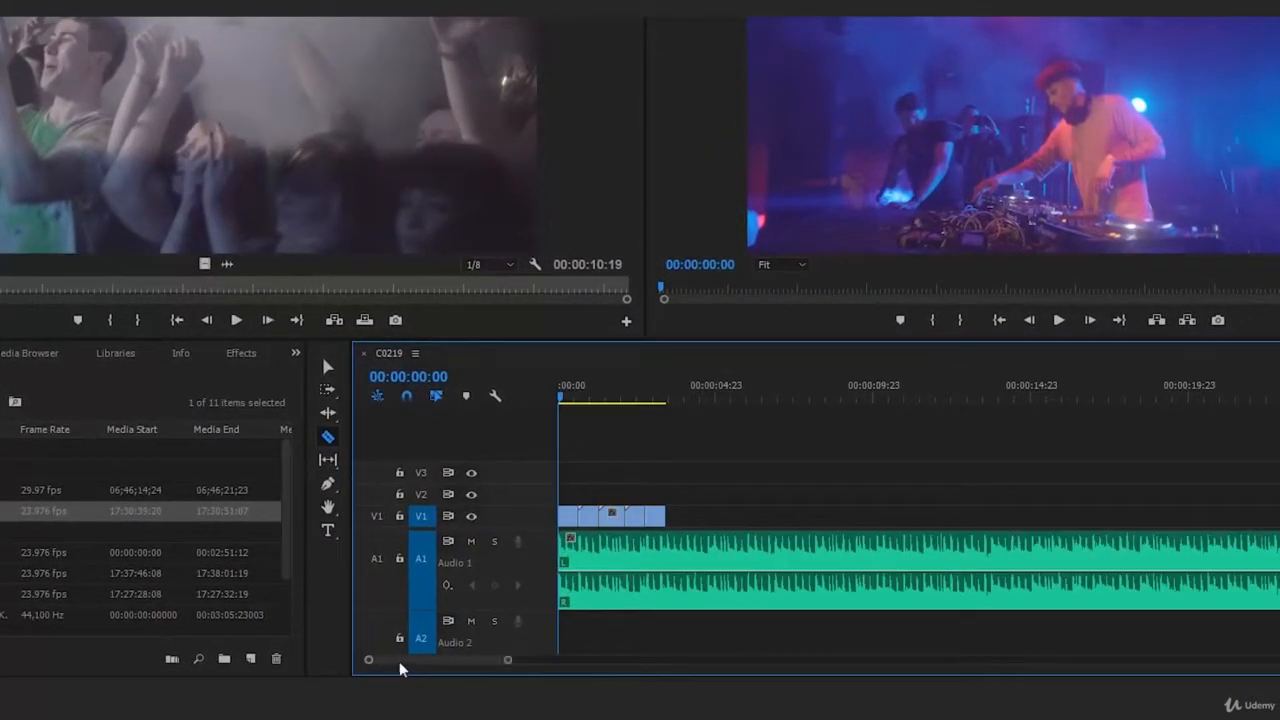
click(670, 387)
drag(369, 660, 403, 660)
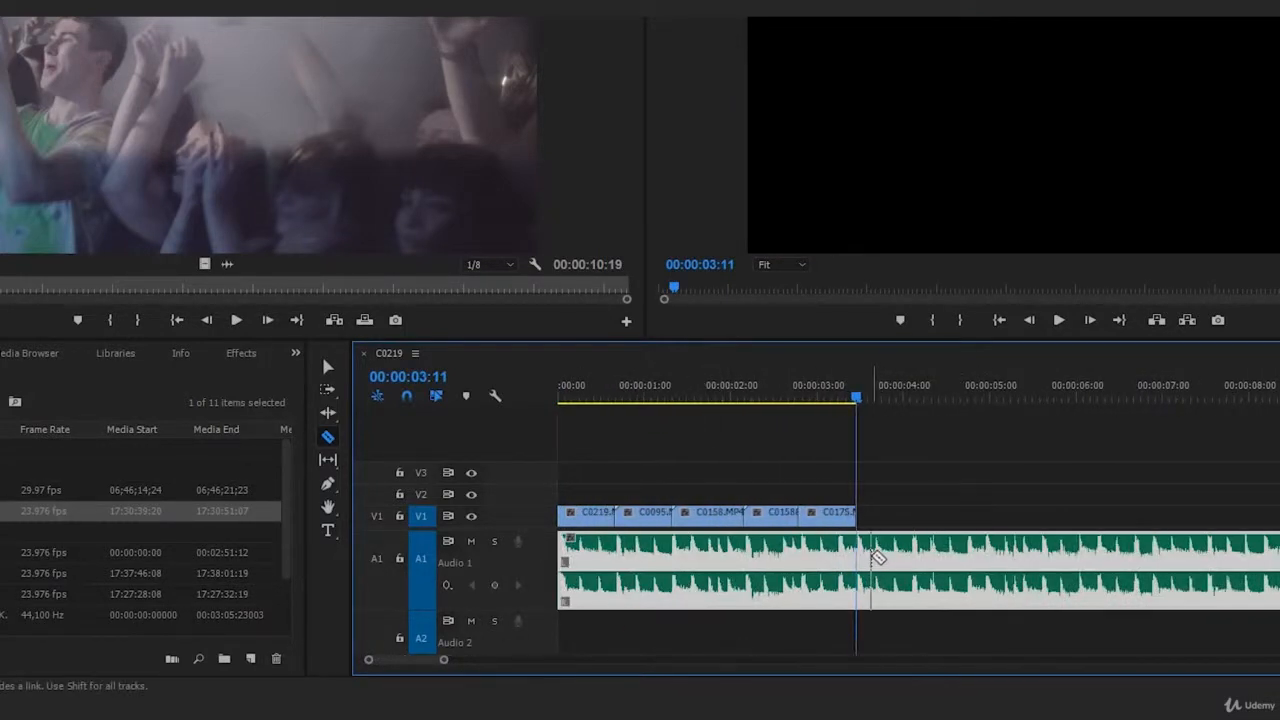
click(877, 552)
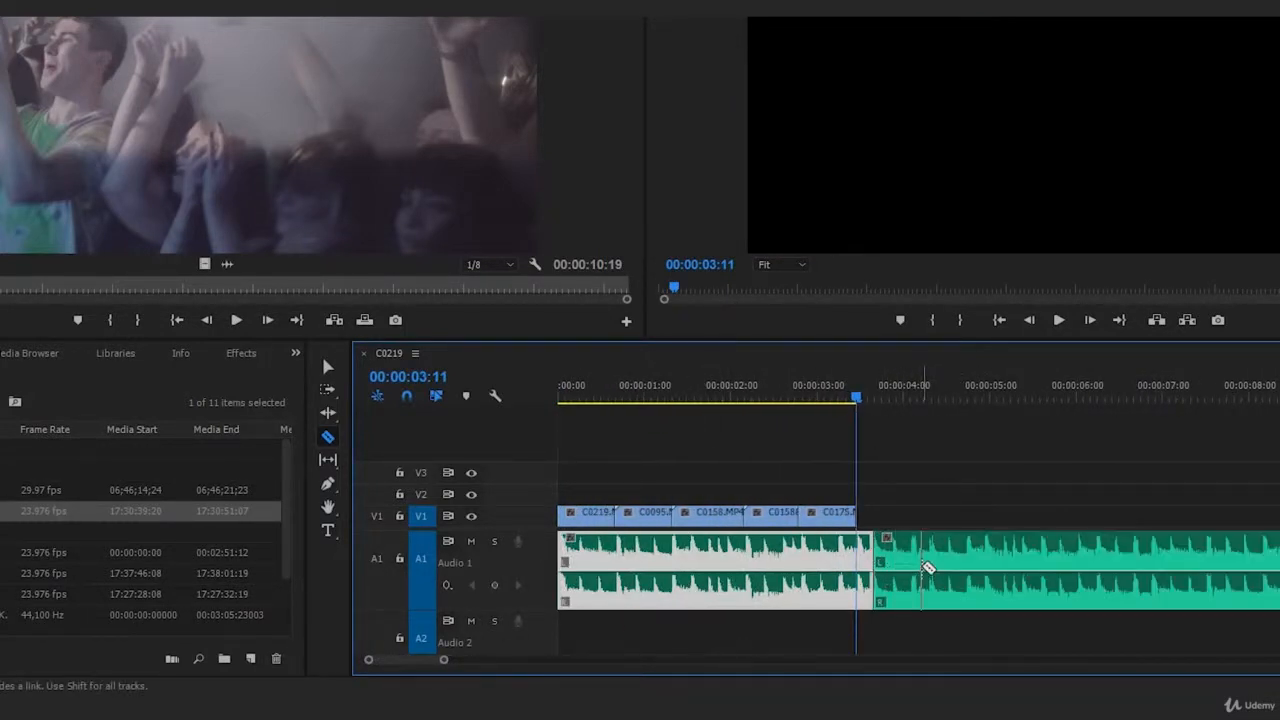
key(v)
click(986, 563)
key(Delete)
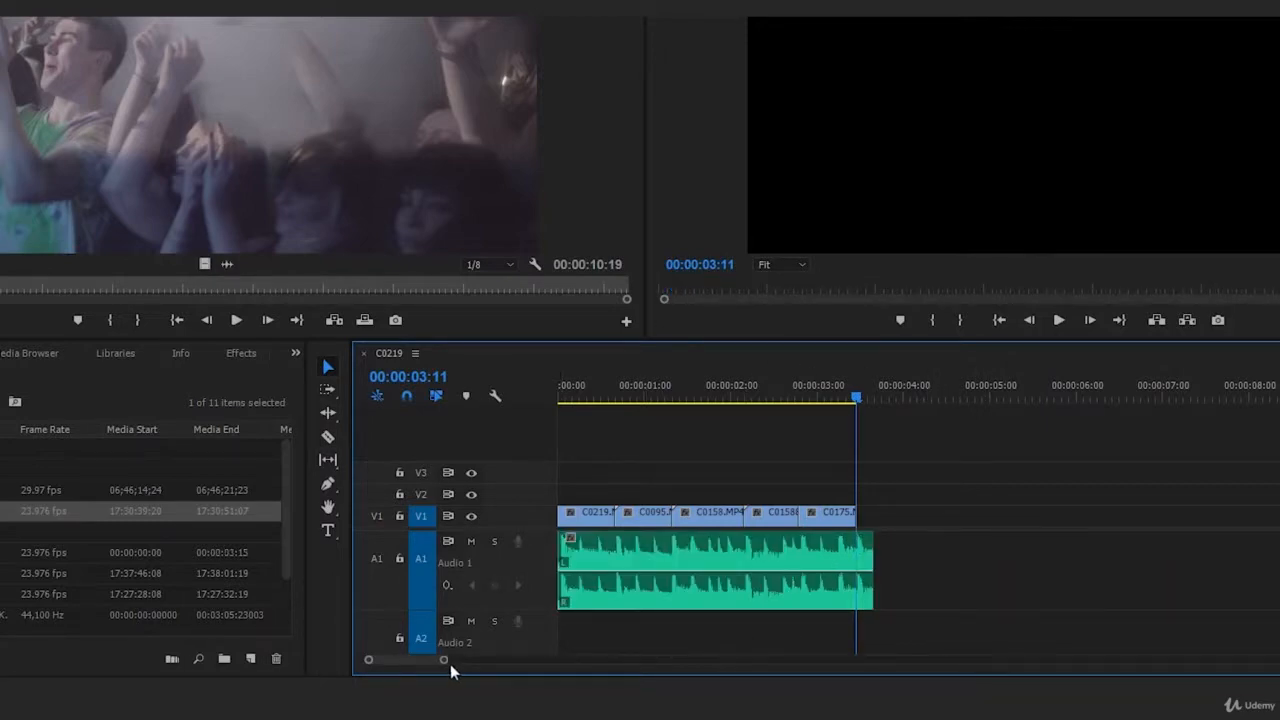
Play the trimmed sequence from the start to check the cuts against the beat and return to its first frame
drag(446, 661, 591, 662)
drag(610, 392, 402, 415)
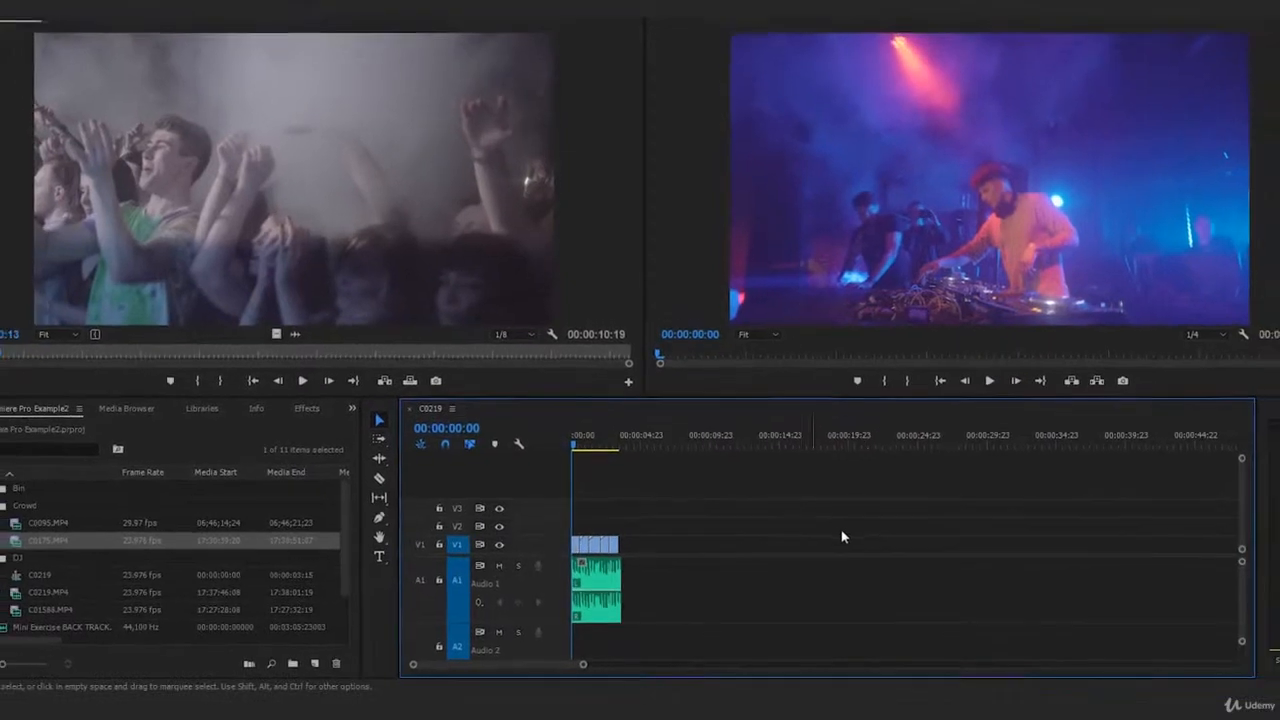
drag(585, 665, 549, 678)
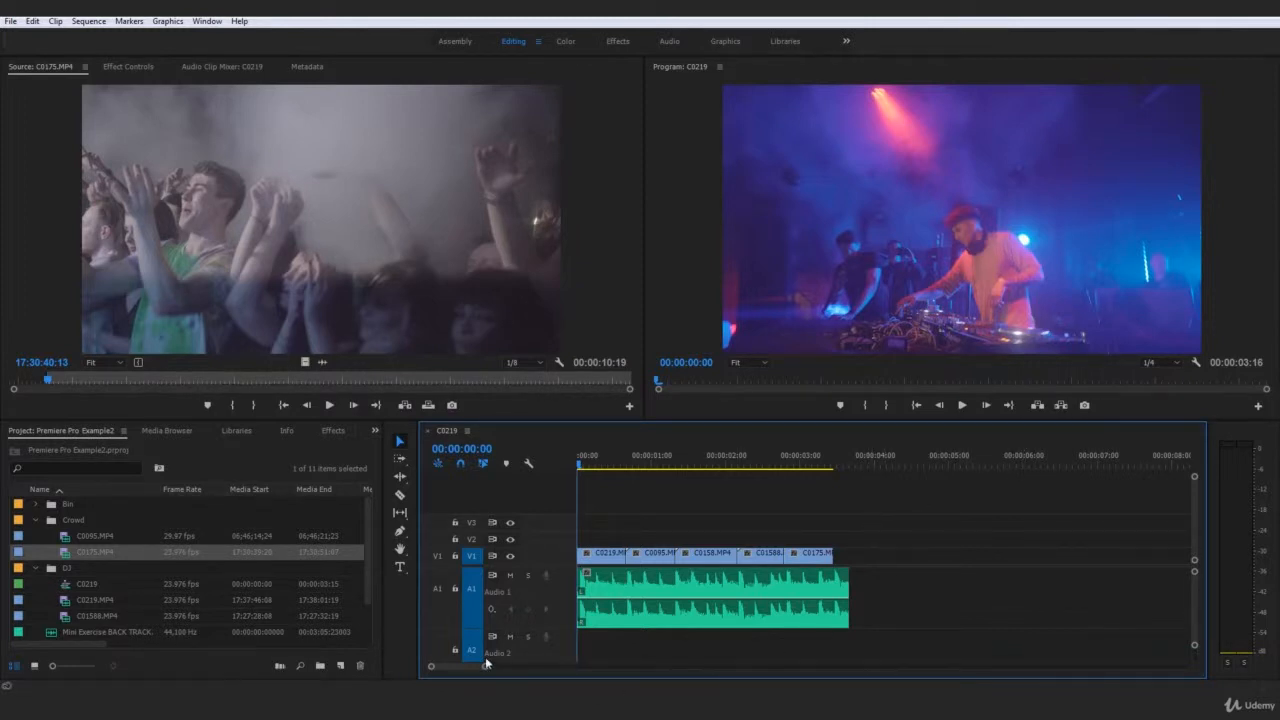
drag(487, 668, 533, 666)
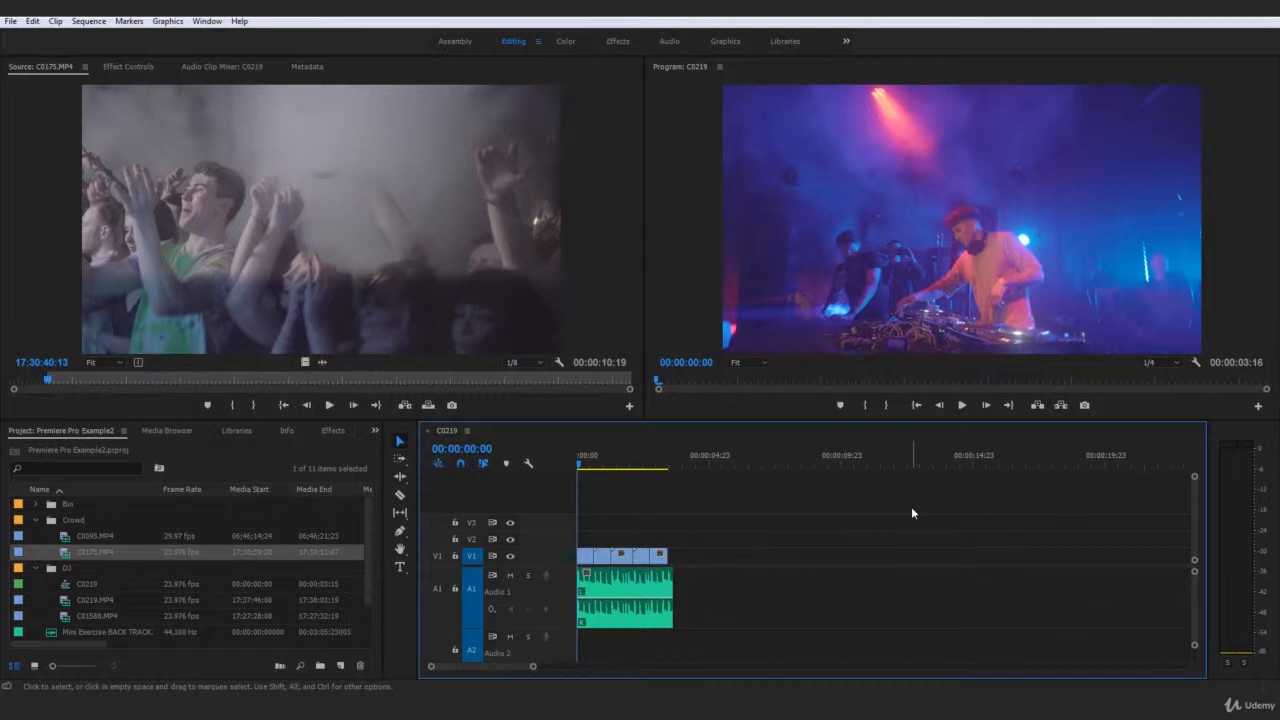
key(space)
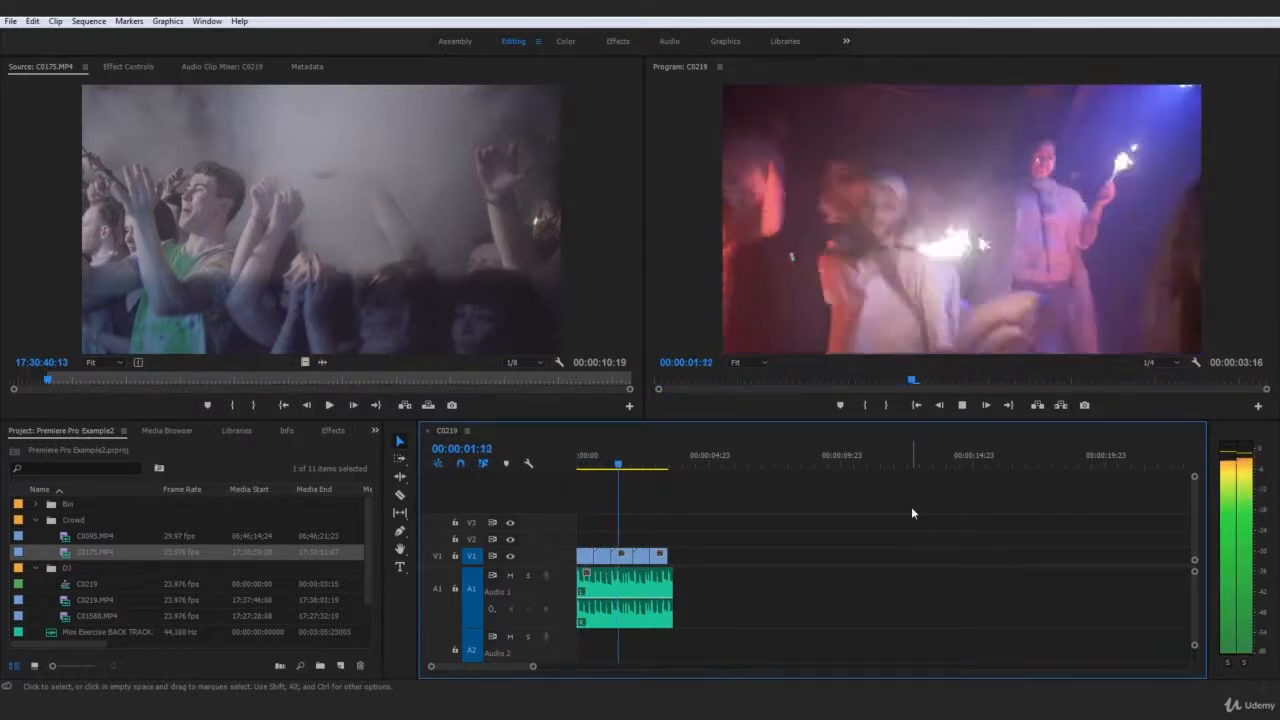
key(space)
drag(624, 464, 374, 377)
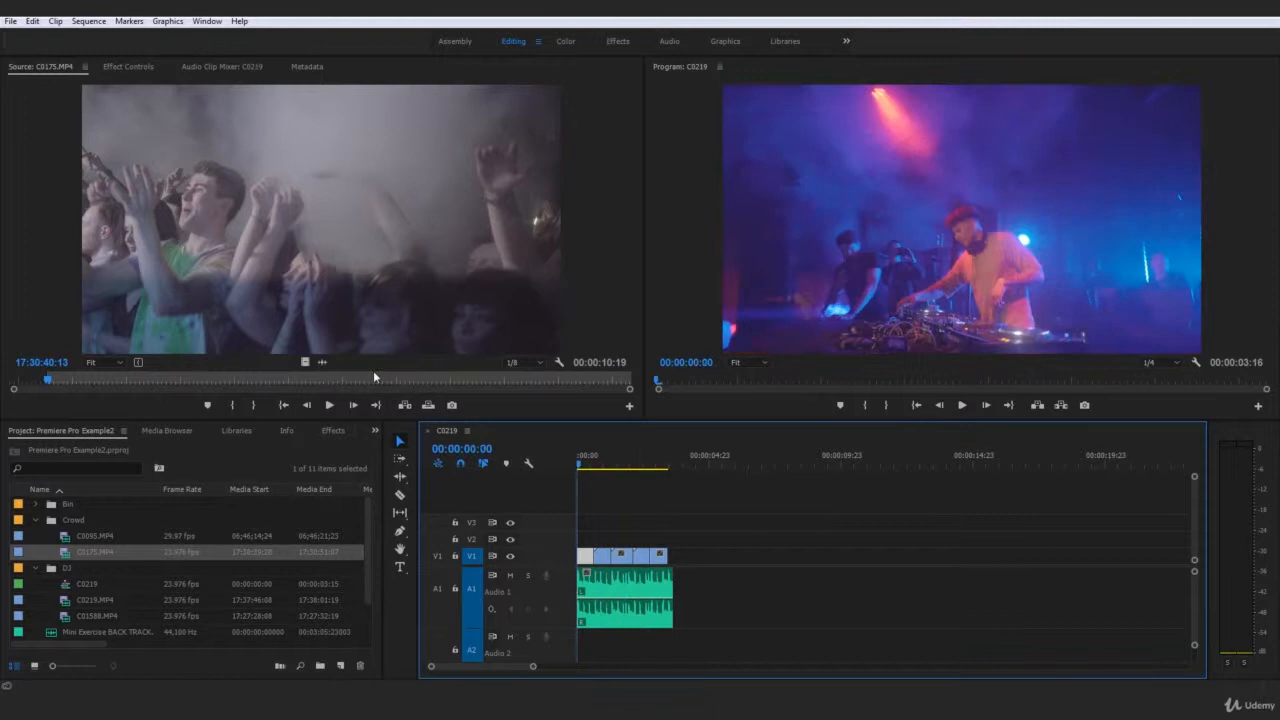
Render the sequence from In to Out
click(76, 24)
click(760, 345)
click(89, 21)
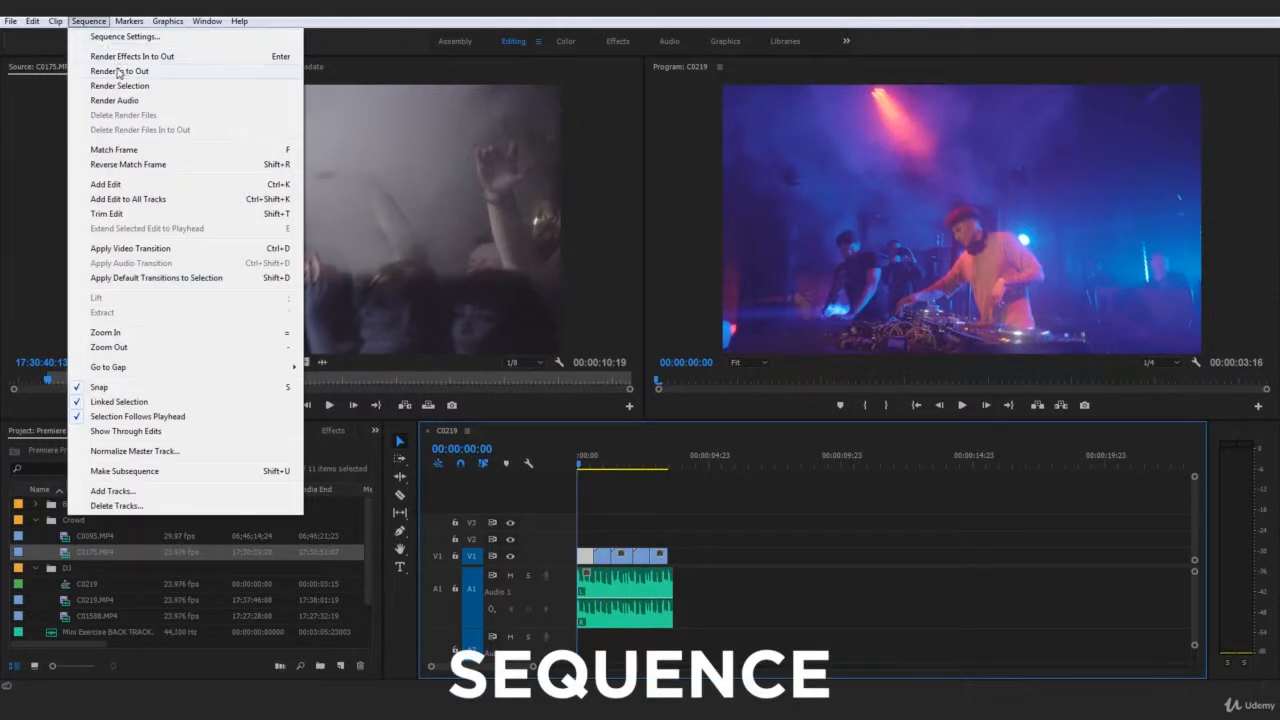
click(118, 71)
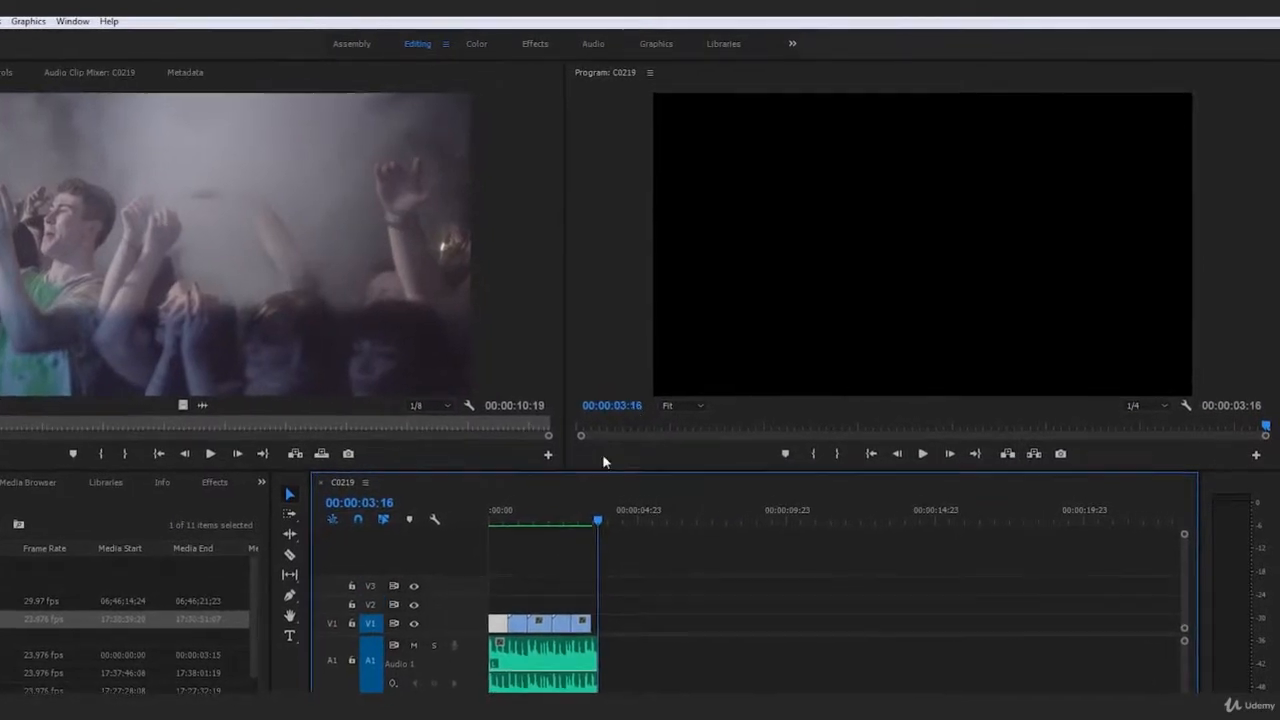
Play the rendered sequence from the start and extend the end of the backing track on A1 to 00:00:18:21
click(600, 509)
key(Home)
key(space)
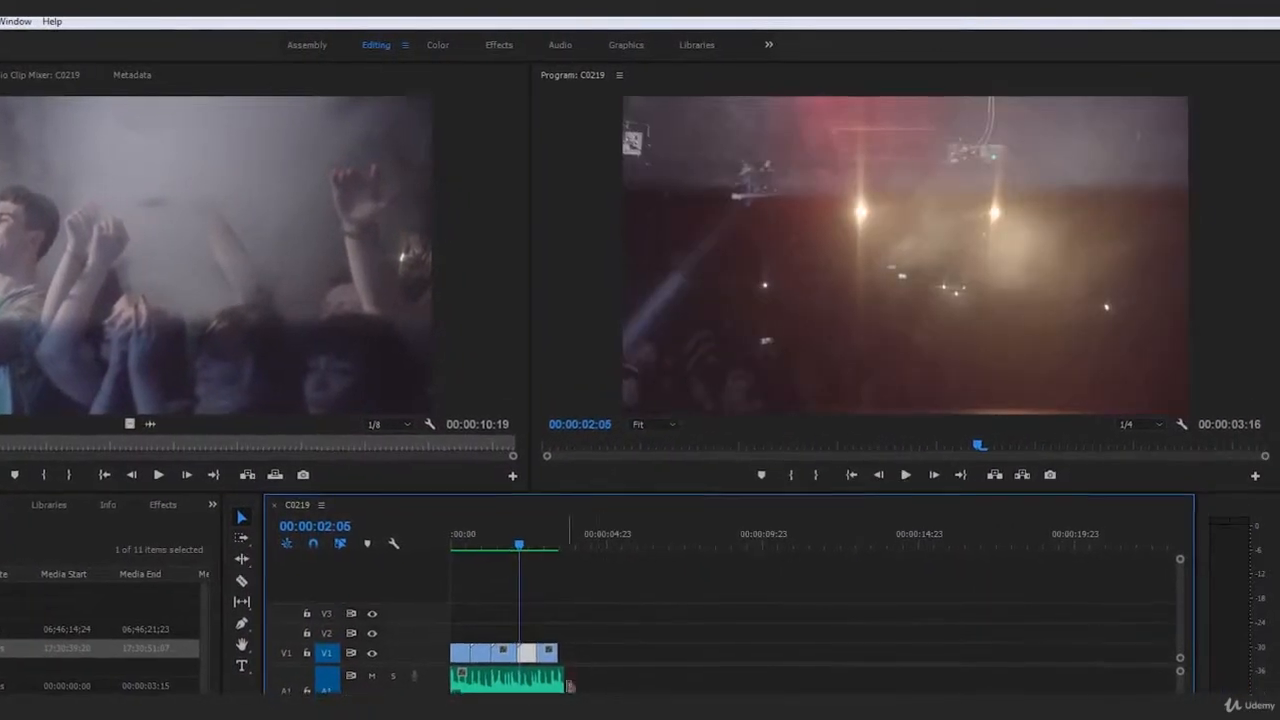
drag(561, 682, 1036, 682)
Replay the rendered sequence several times from the start to review the cuts against the music and return to the first frame
drag(455, 537, 316, 556)
key(space)
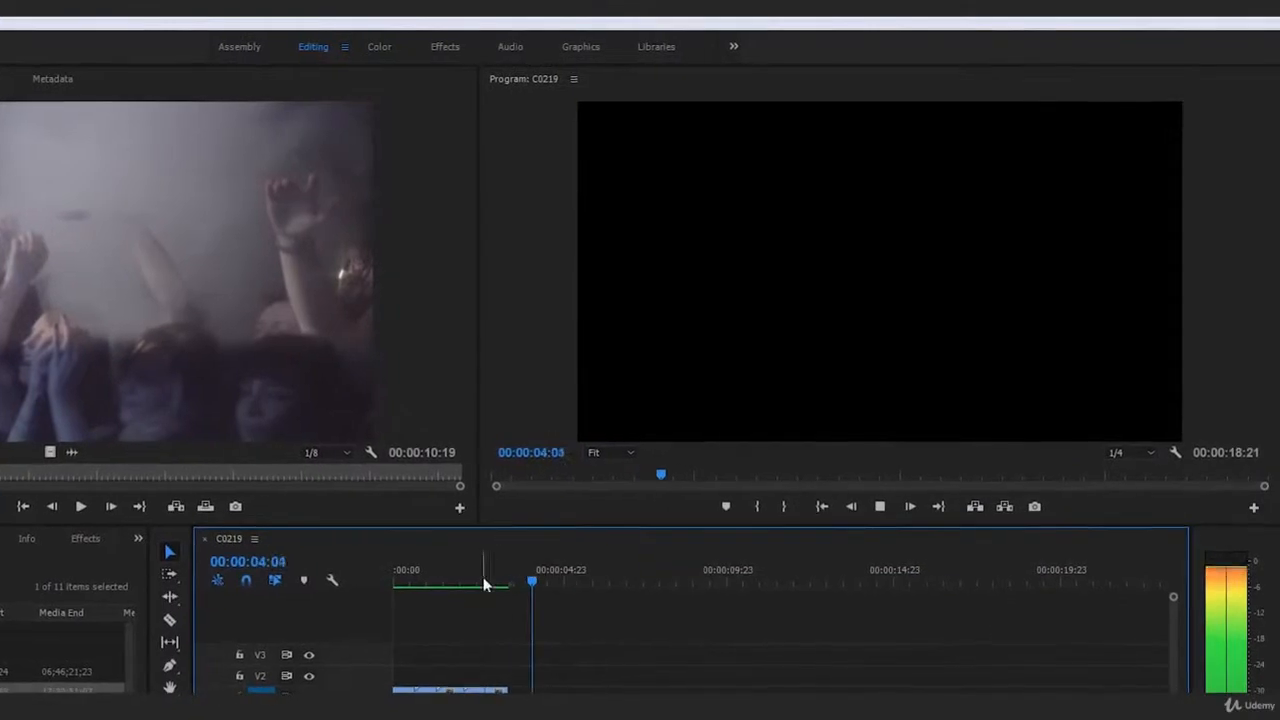
click(408, 570)
key(space)
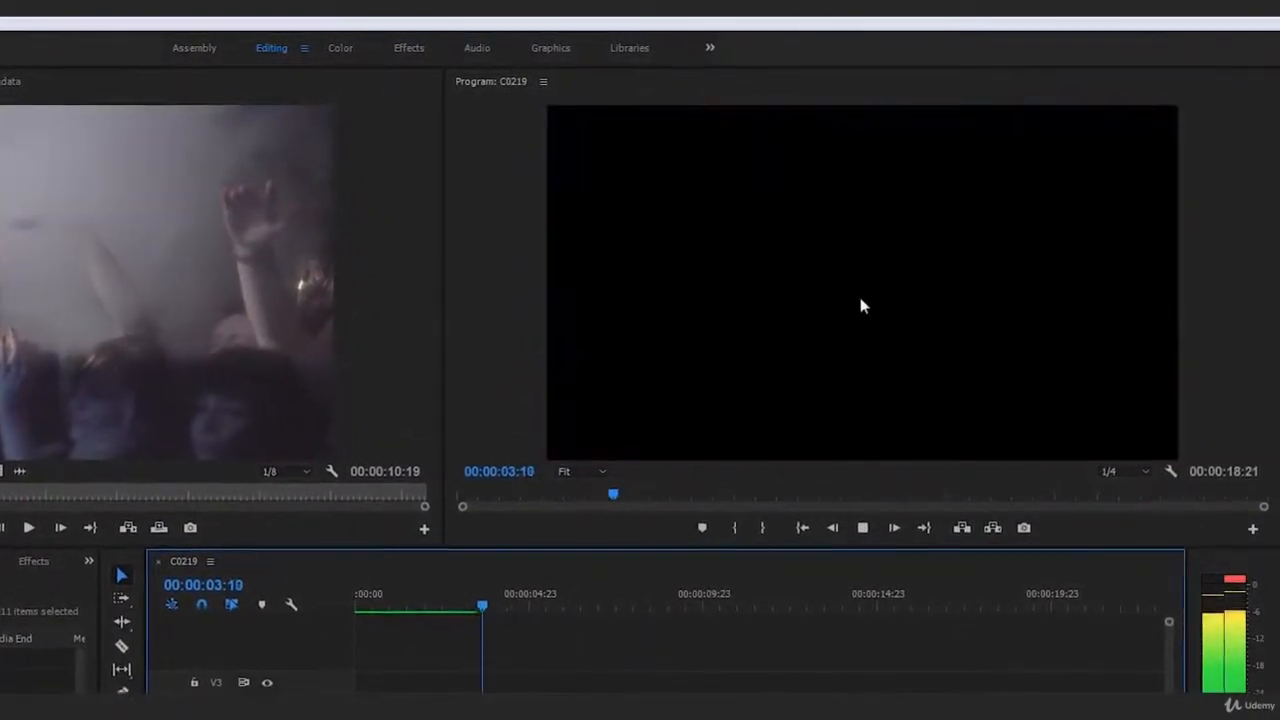
key(space)
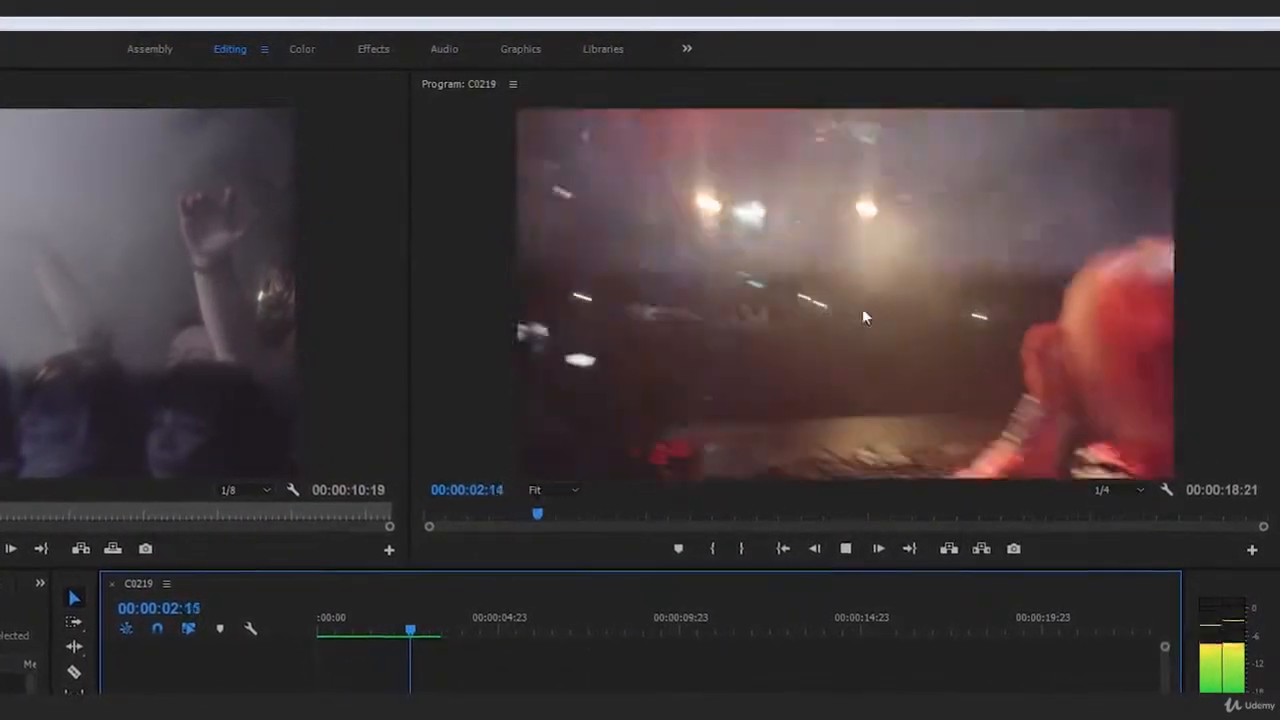
key(Home)
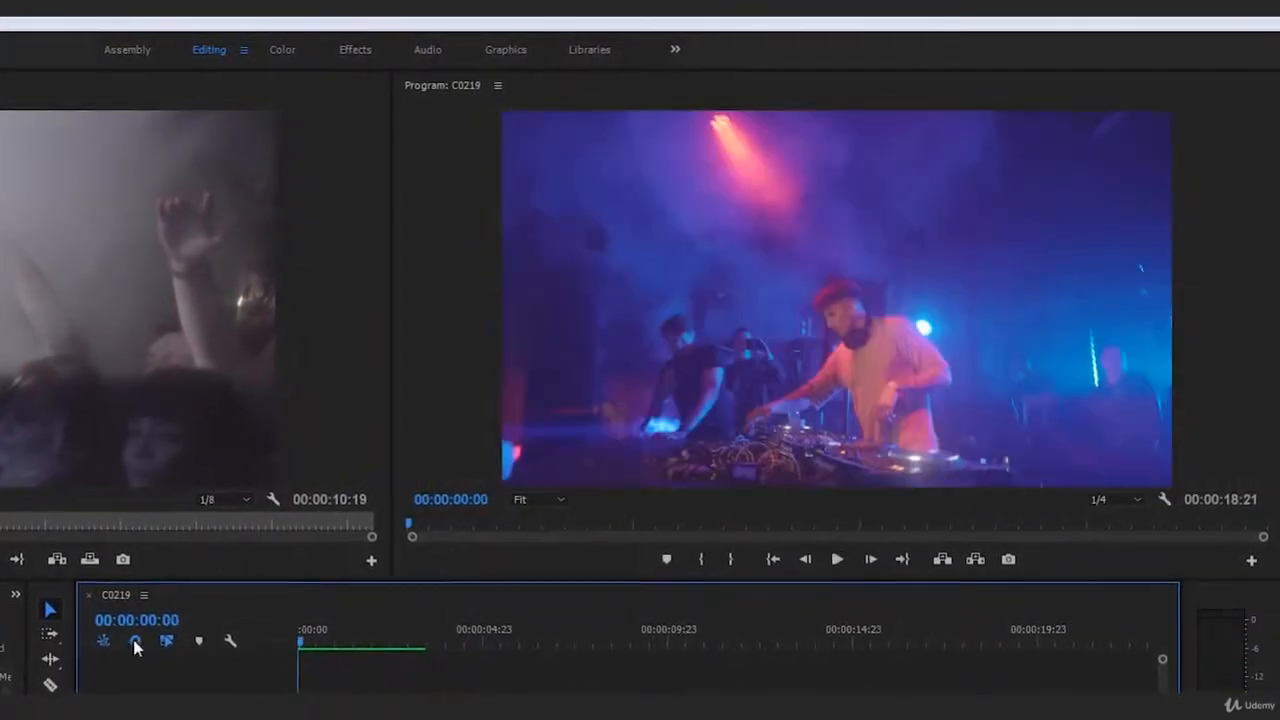
key(space)
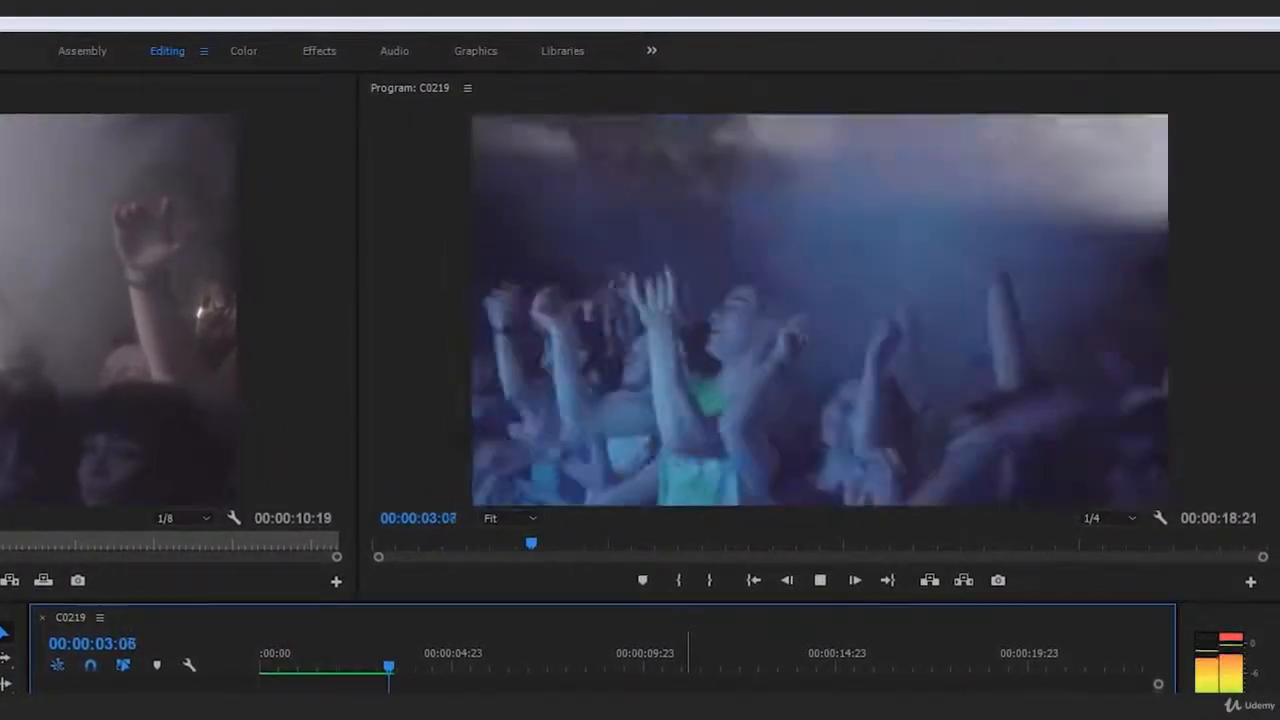
key(Home)
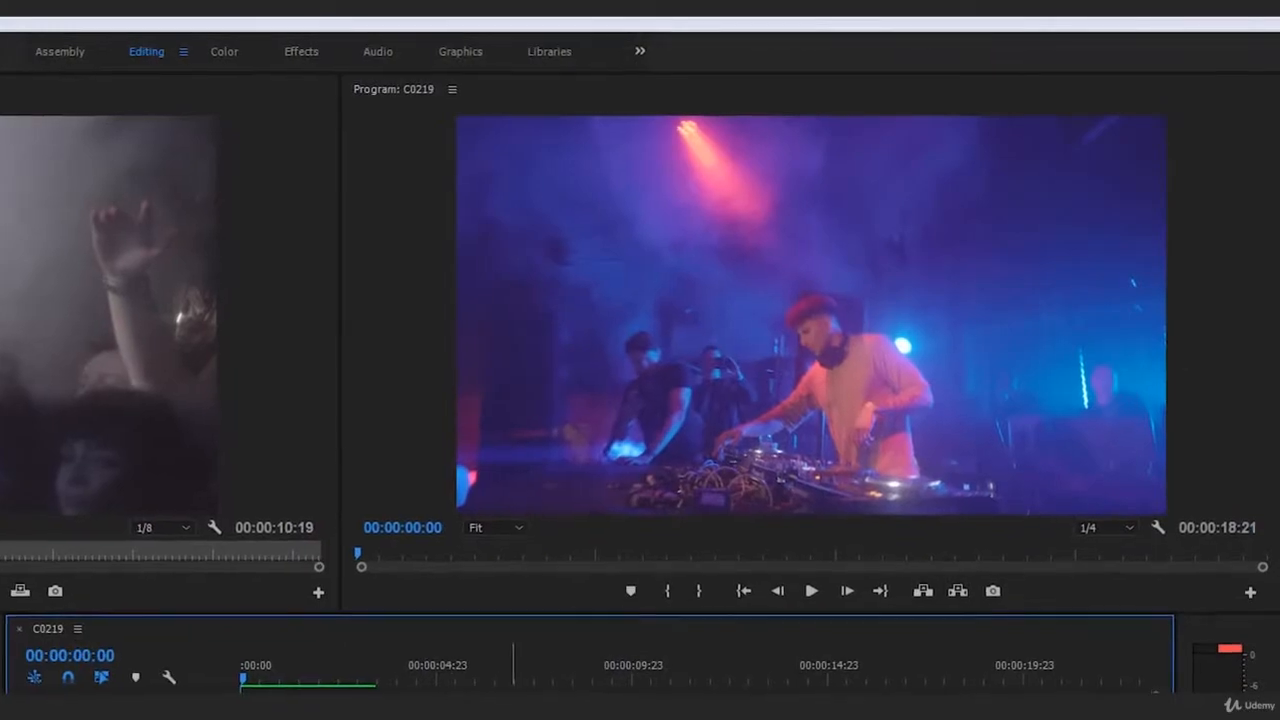